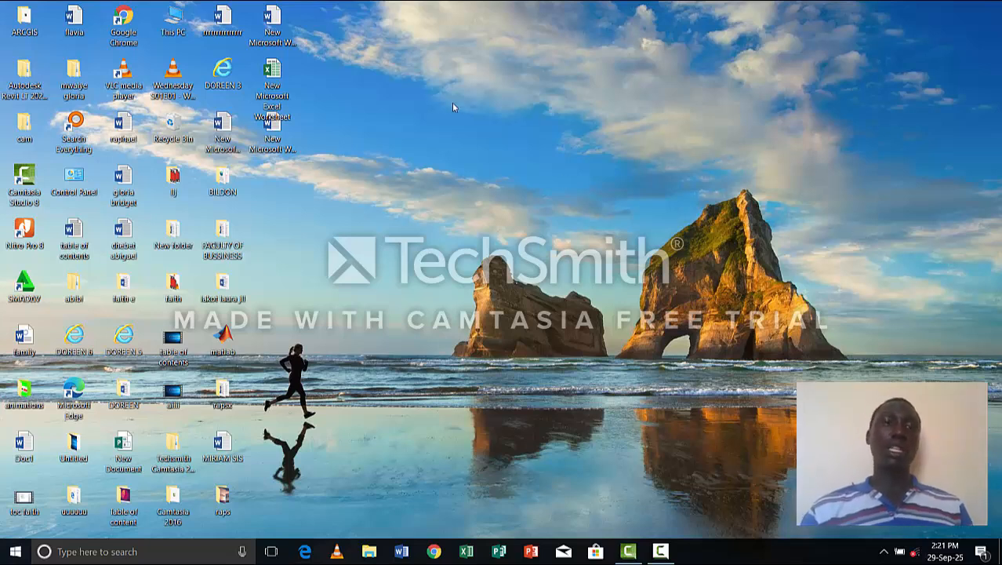
Open the New Microsoft Excel Worksheet file from the desktop
{"action": "double_click", "coordinate": [271, 73]}
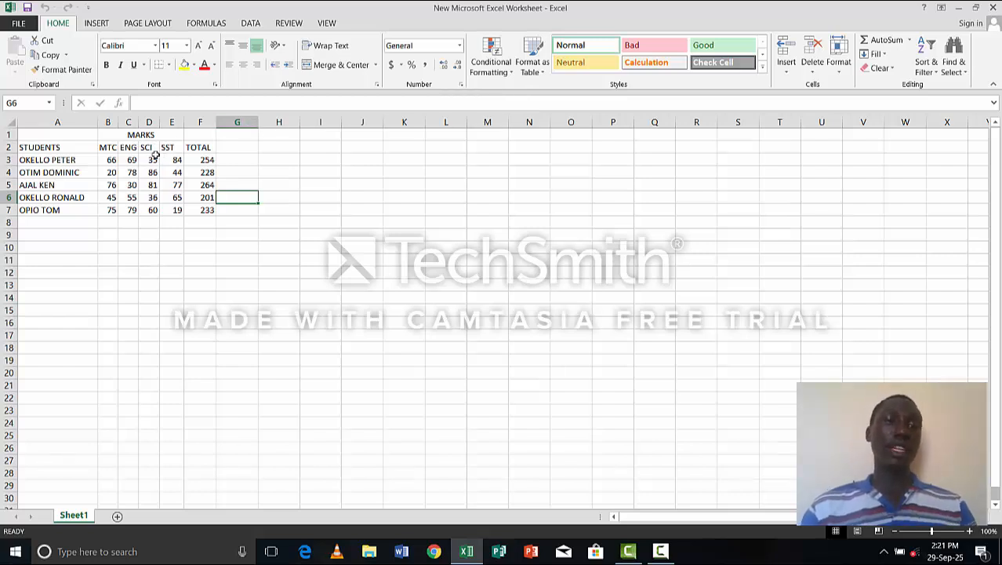
Move the TOTAL heading from F2 down onto F6, replacing the content of that cell
{"action": "left_click", "coordinate": [208, 150]}
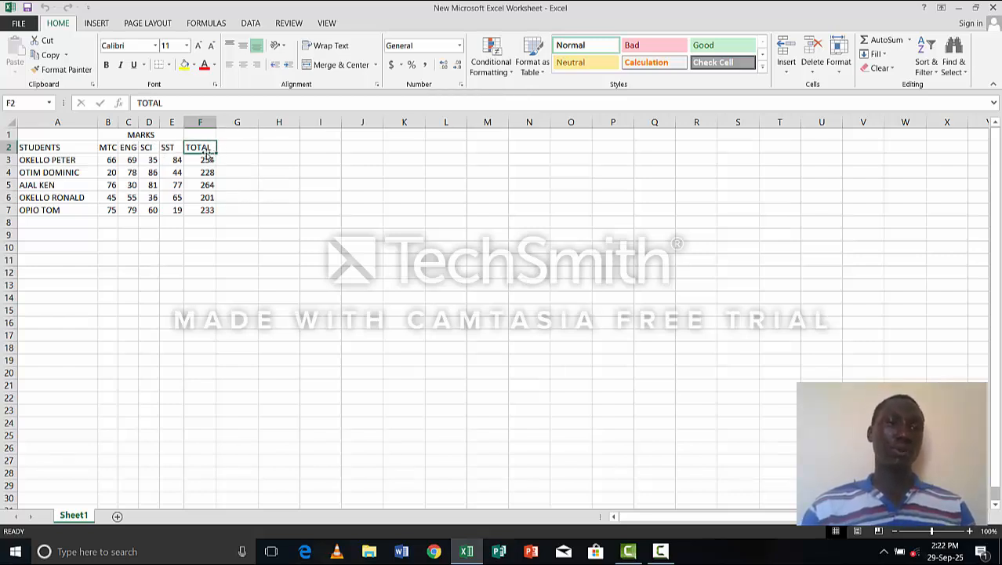
{"action": "left_click_drag", "start_coordinate": [208, 154], "coordinate": [205, 187]}
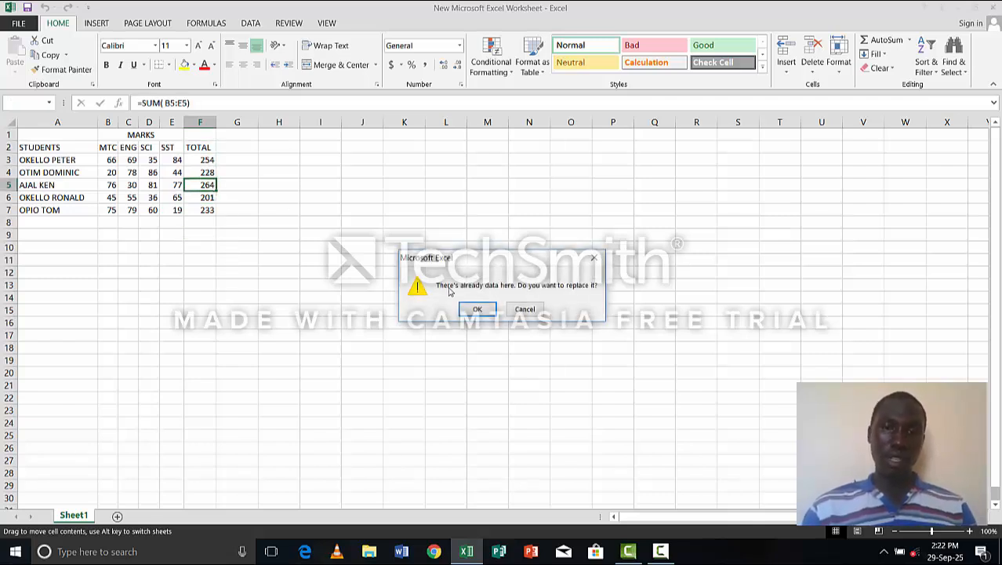
{"action": "left_click", "coordinate": [594, 258]}
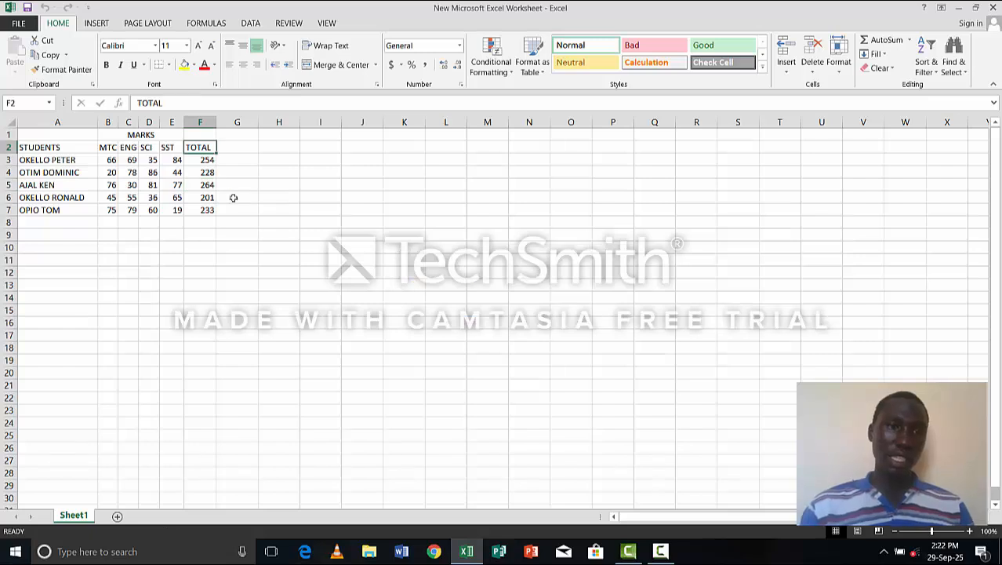
{"action": "left_click_drag", "start_coordinate": [209, 153], "coordinate": [210, 201]}
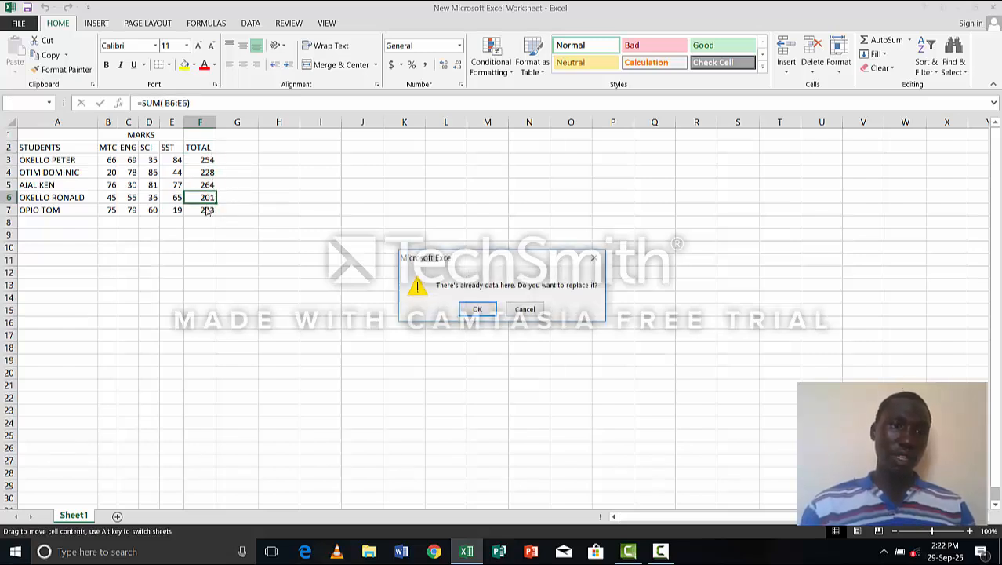
{"action": "left_click", "coordinate": [477, 309]}
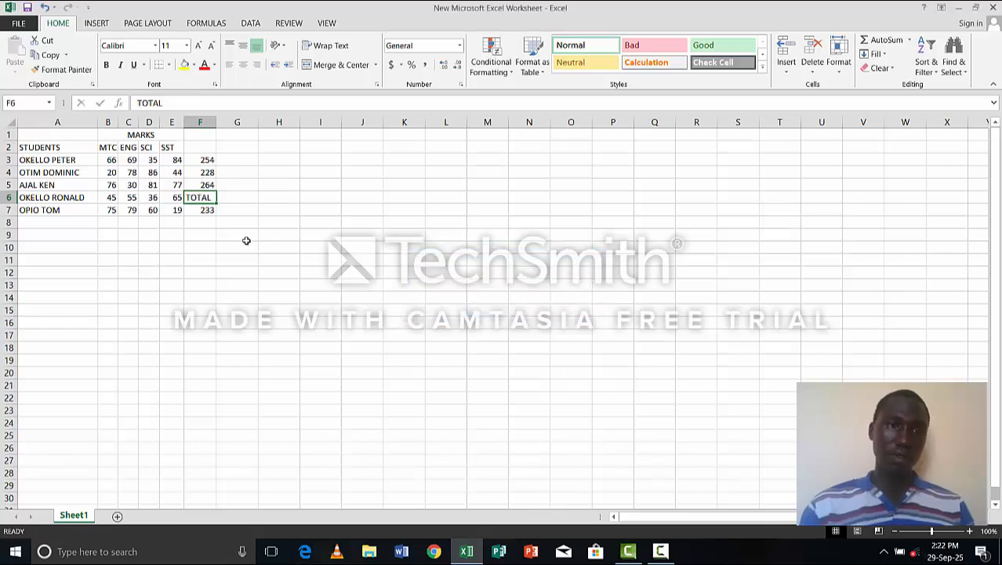
Delete the entire totals column F
{"action": "left_click_drag", "start_coordinate": [203, 219], "coordinate": [201, 159]}
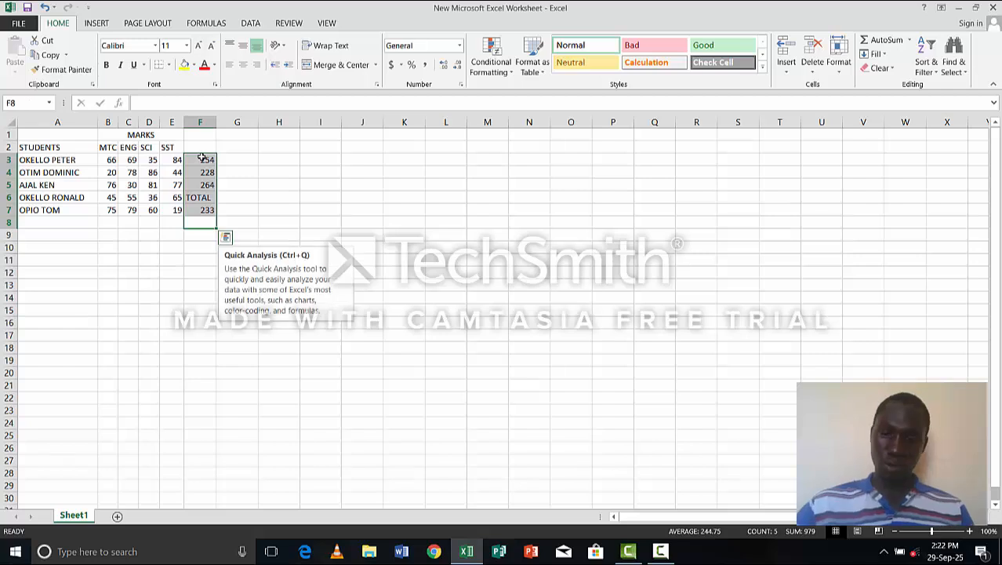
{"action": "right_click", "coordinate": [201, 157]}
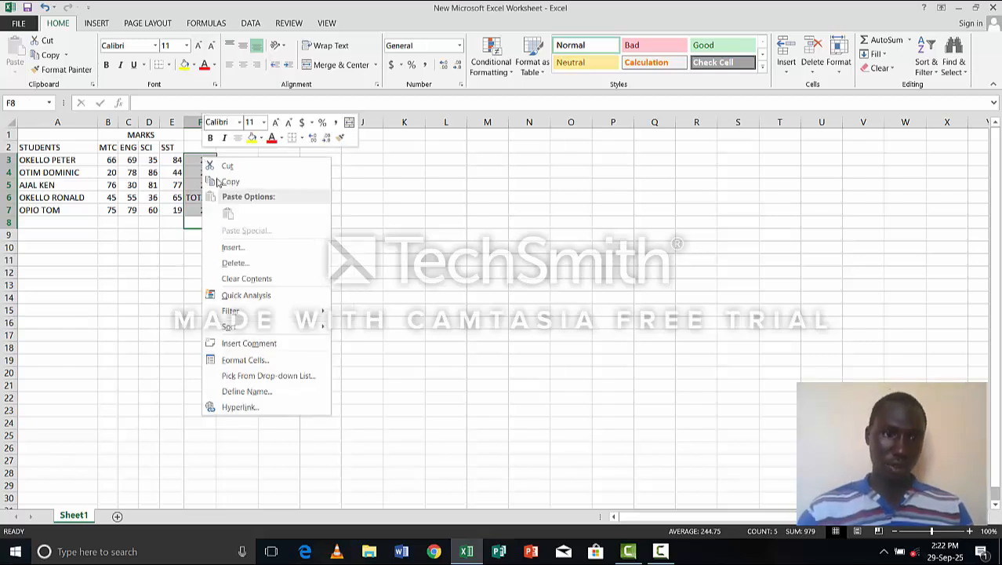
{"action": "left_click", "coordinate": [226, 266]}
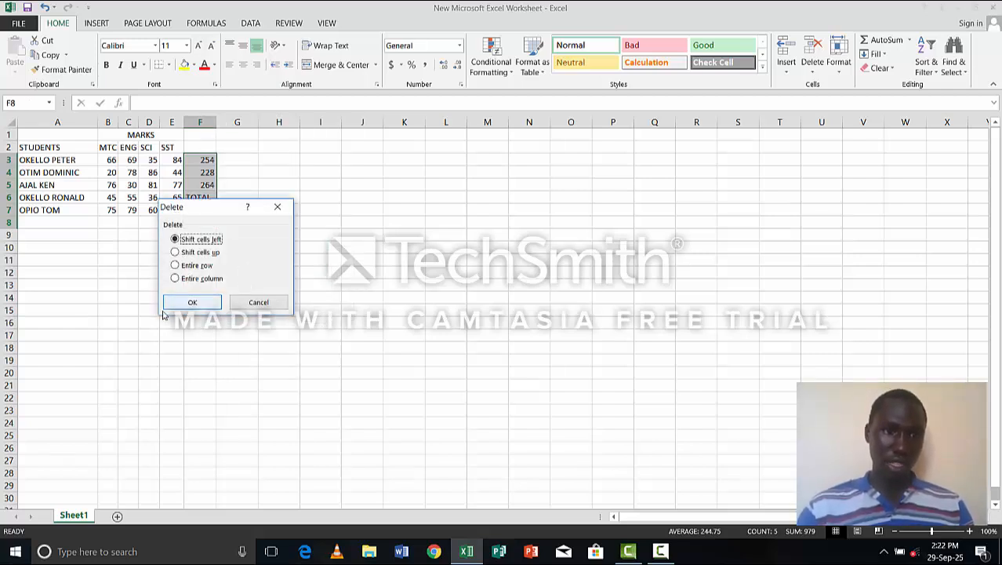
{"action": "left_click", "coordinate": [175, 279]}
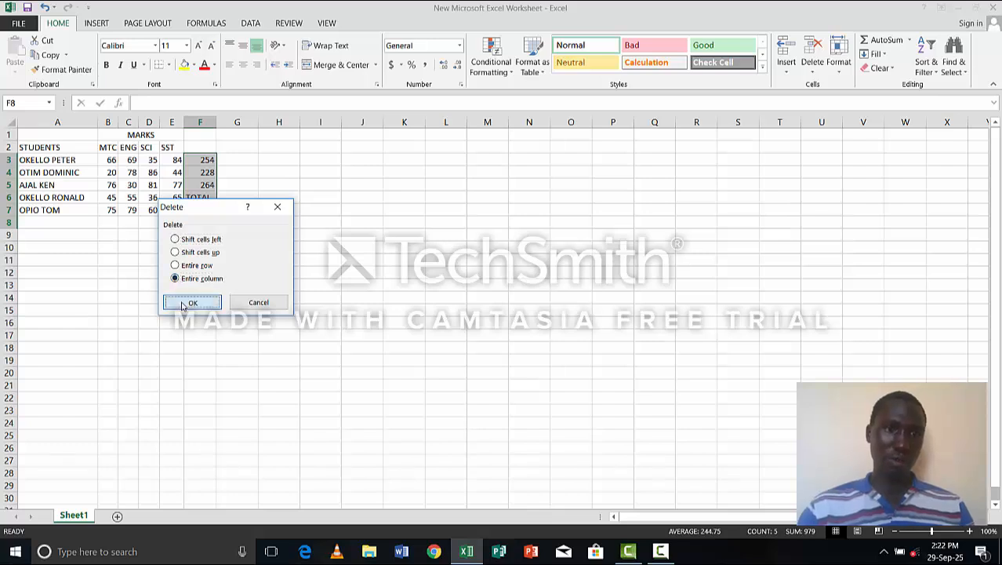
{"action": "left_click", "coordinate": [182, 304]}
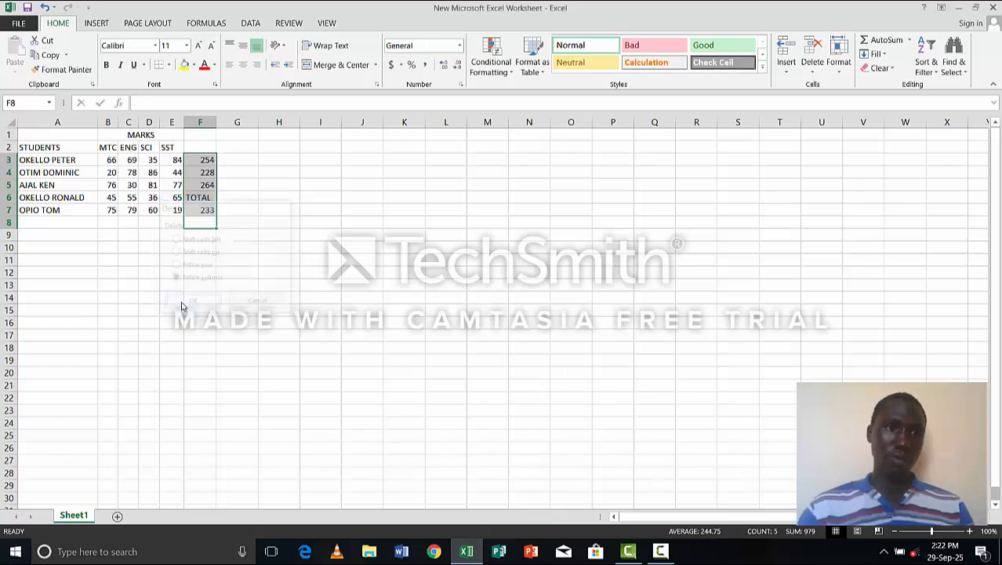
Enter the heading TOTAL in cell F2, beside the SST heading
{"action": "left_click", "coordinate": [218, 141]}
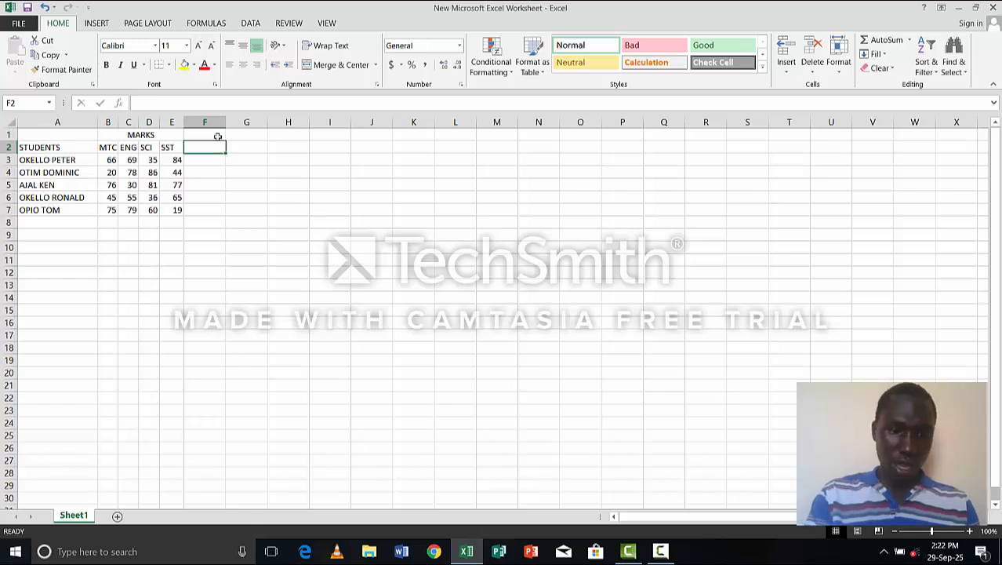
{"action": "type", "text": "TOATAL"}
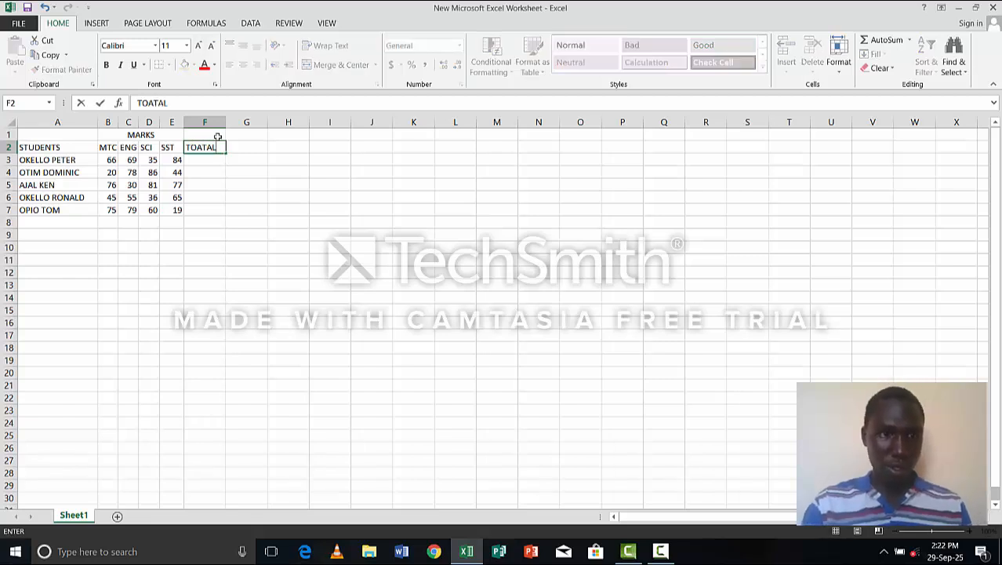
{"action": "key", "text": "F2"}
{"action": "key", "text": "Left"}
{"action": "key", "text": "Left"}
{"action": "key", "text": "Left"}
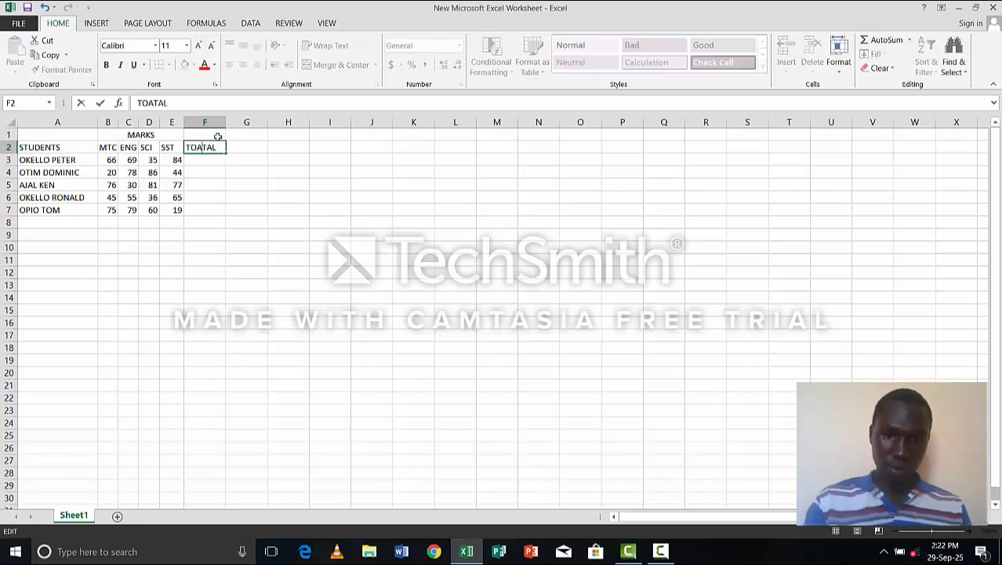
{"action": "key", "text": "BackSpace"}
{"action": "key", "text": "Return"}
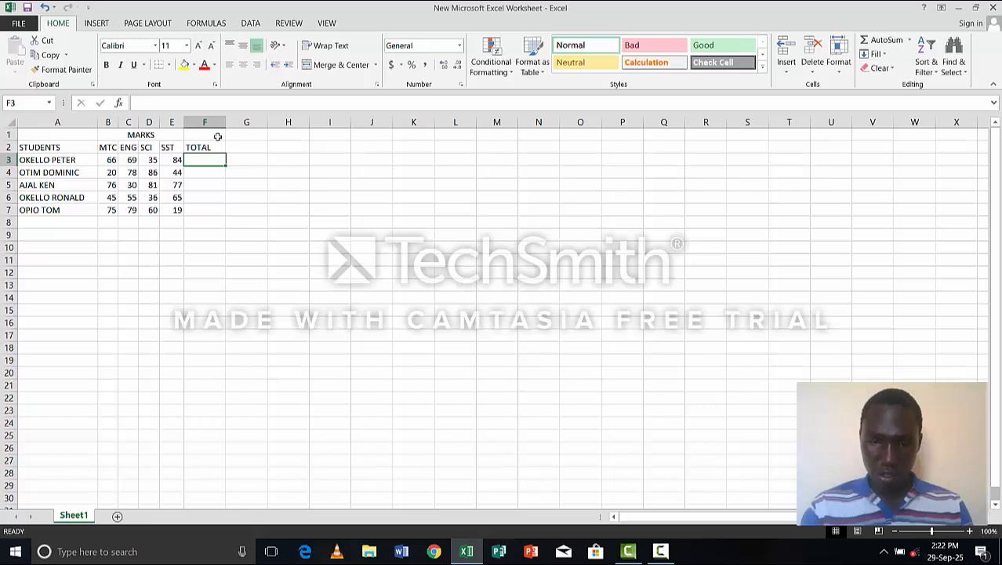
Enter the formula =(SUM(B3:E3)) in F3 to total the first student's marks
{"action": "type", "text": "=-"}
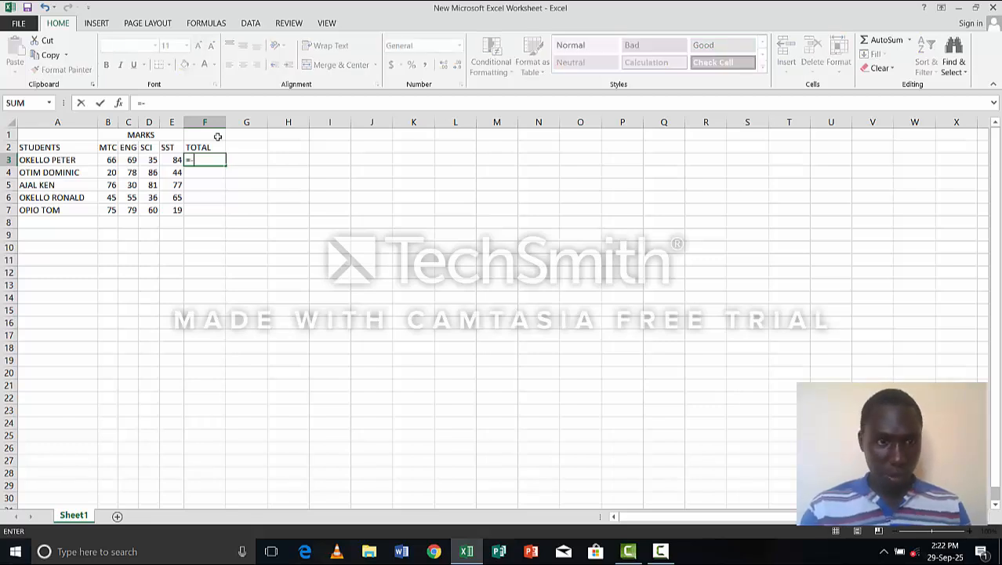
{"action": "key", "text": "BackSpace"}
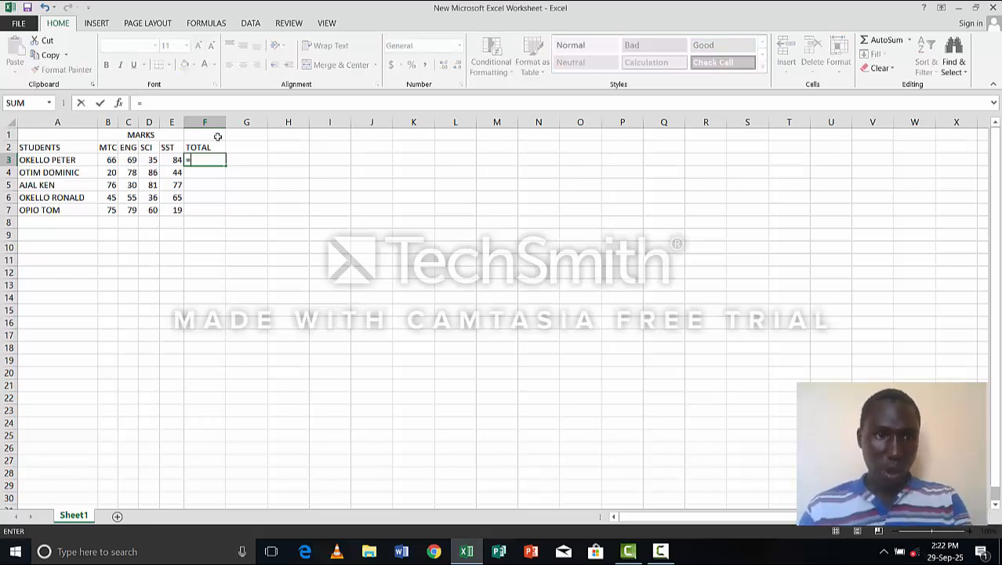
{"action": "type", "text": "(SU"}
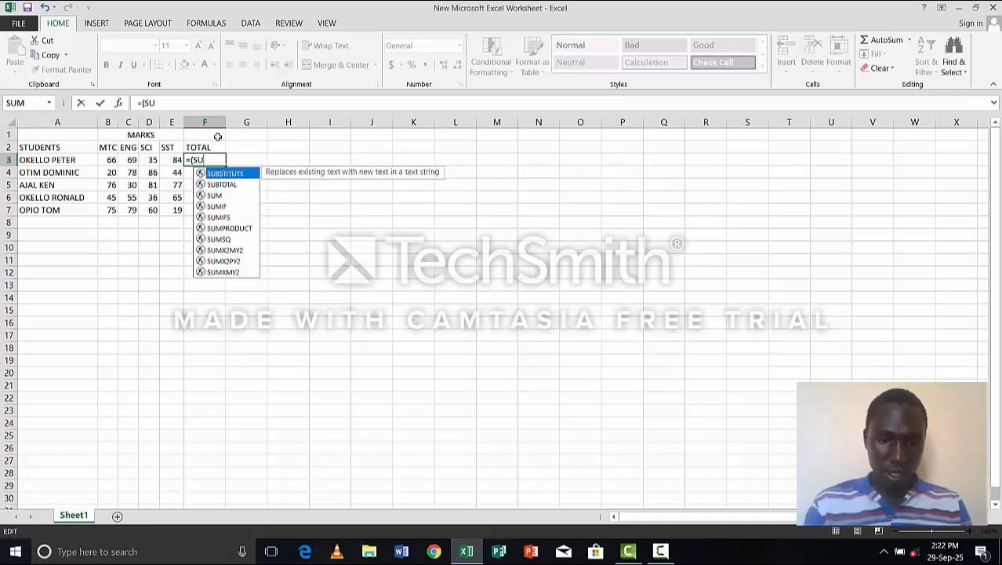
{"action": "type", "text": "M("}
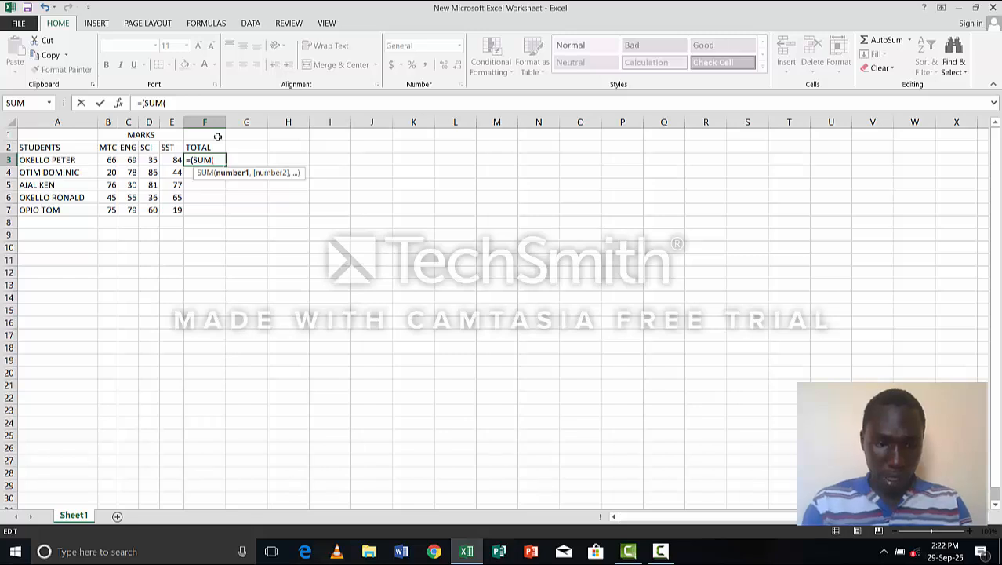
{"action": "type", "text": "B3"}
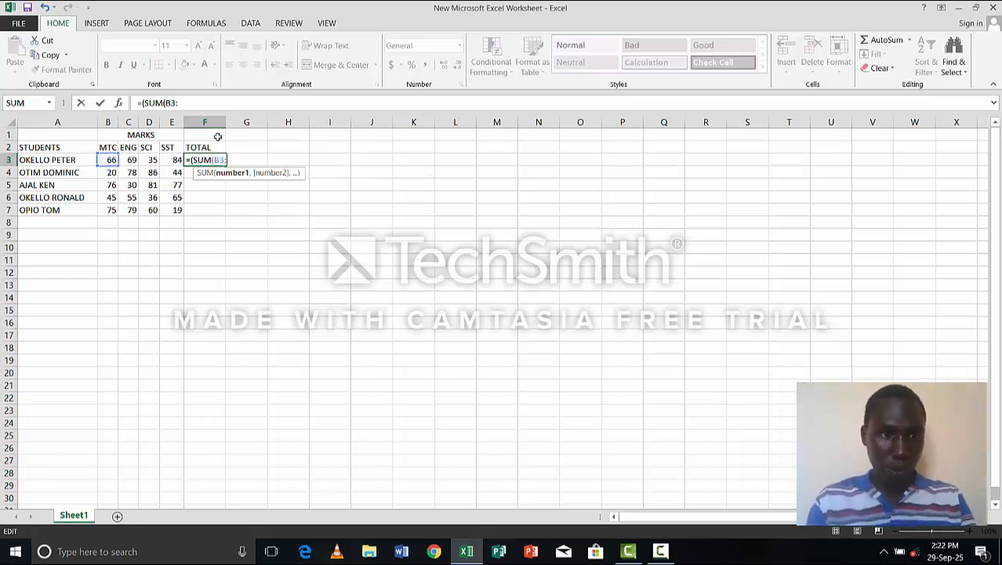
{"action": "type", "text": ":"}
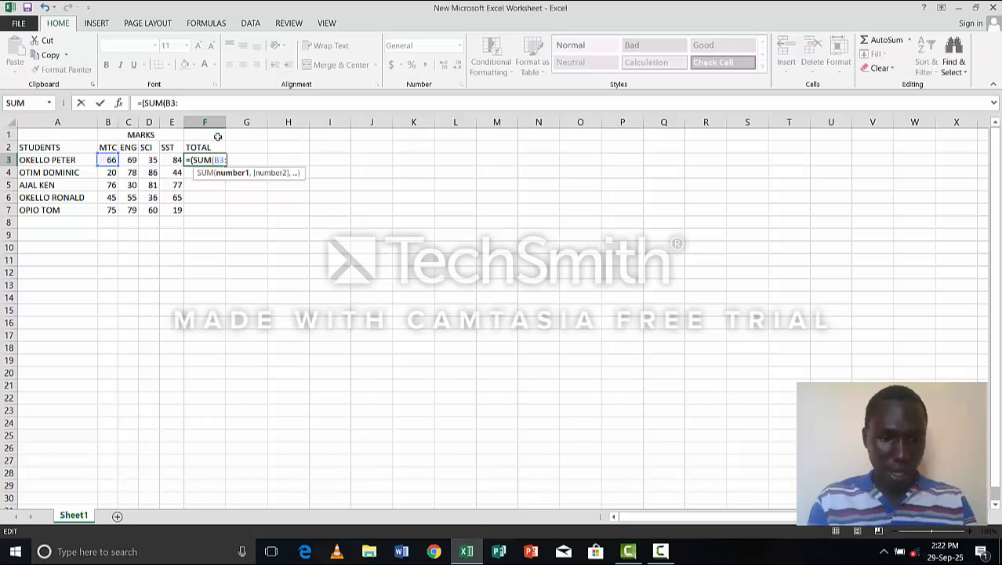
{"action": "type", "text": "E3"}
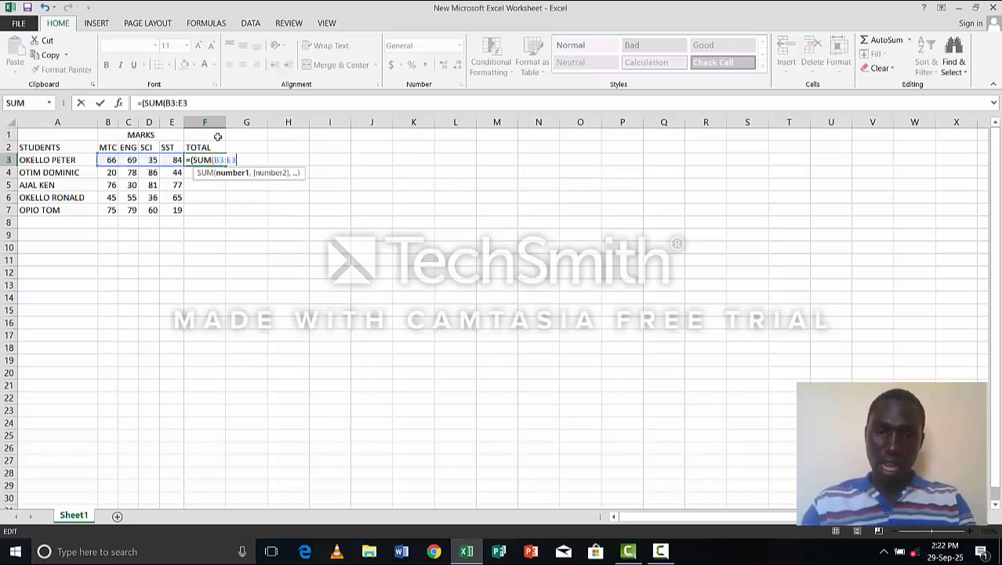
{"action": "type", "text": ")"}
{"action": "key", "text": "Return"}
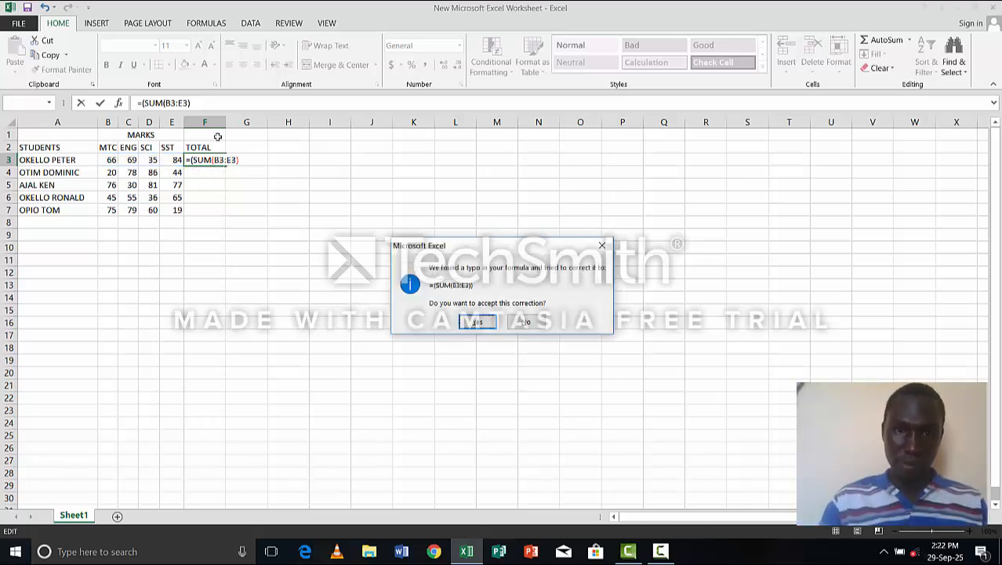
{"action": "key", "text": "Return"}
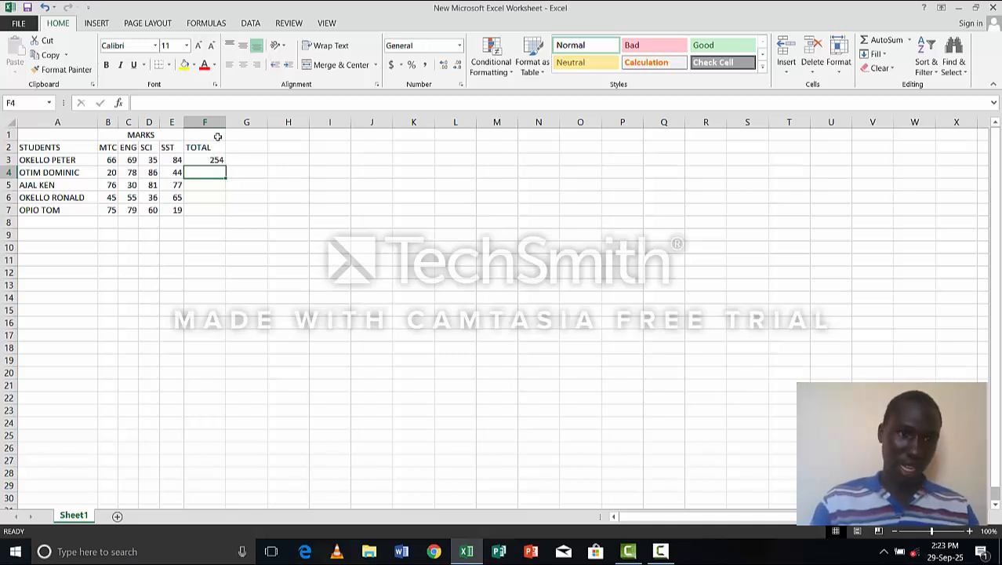
Fill the total formula from F3 down to F7 for the remaining students
{"action": "key", "text": "Up"}
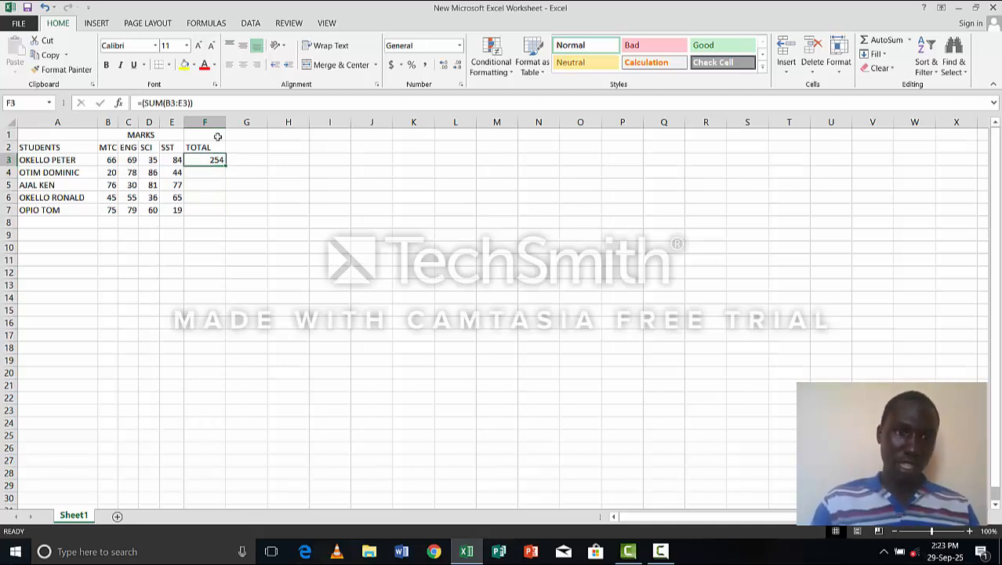
{"action": "left_click_drag", "start_coordinate": [226, 165], "coordinate": [226, 166]}
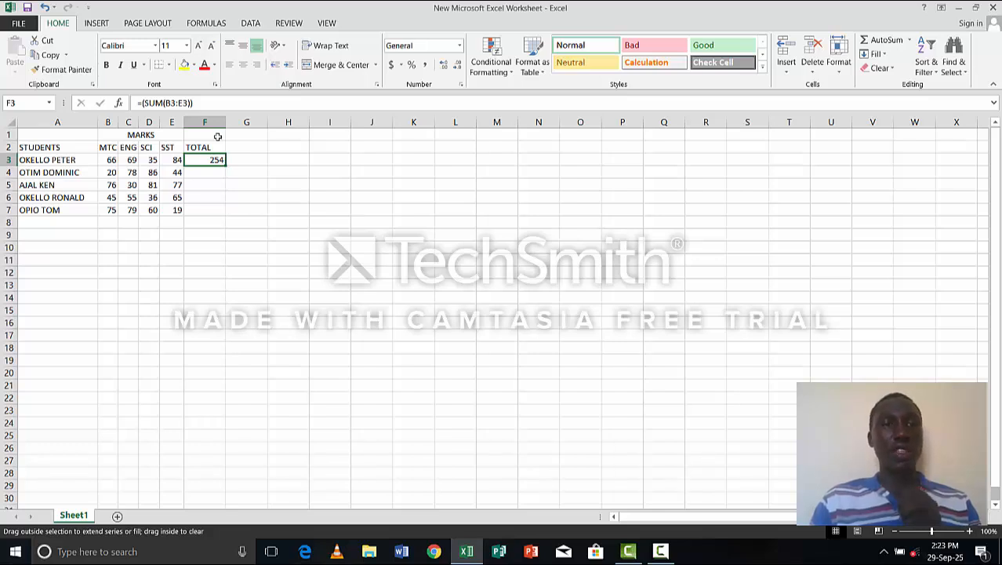
{"action": "mouse_move", "coordinate": [226, 166]}
{"action": "left_mouse_down"}
{"action": "mouse_move", "coordinate": [226, 229]}
{"action": "mouse_move", "coordinate": [226, 215]}
{"action": "left_mouse_up"}
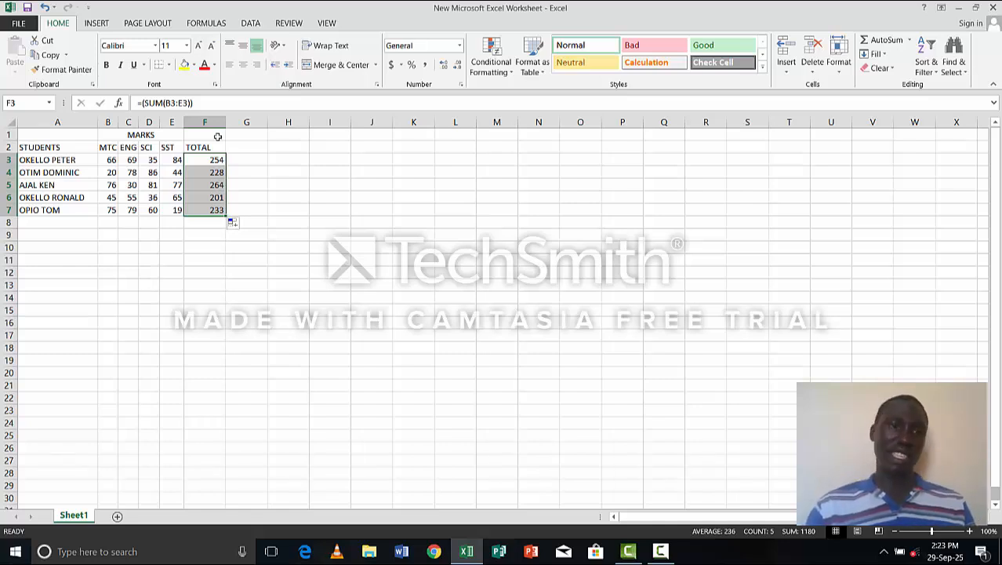
{"action": "key", "text": "Right"}
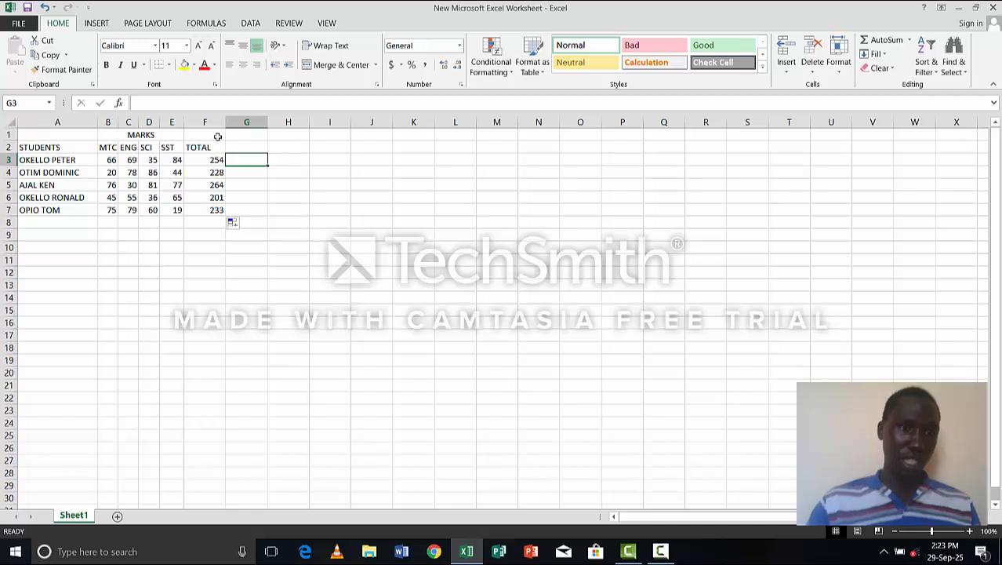
{"action": "key", "text": "Up"}
{"action": "key", "text": "Left"}
{"action": "key", "text": "Left"}
{"action": "key", "text": "Left"}
{"action": "key", "text": "Left"}
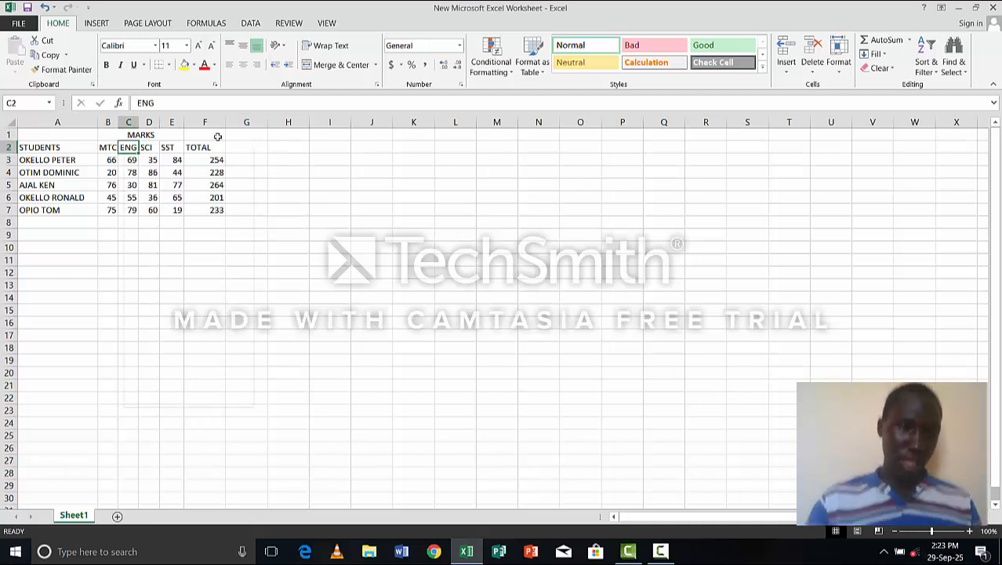
{"action": "key", "text": "shift+F10"}
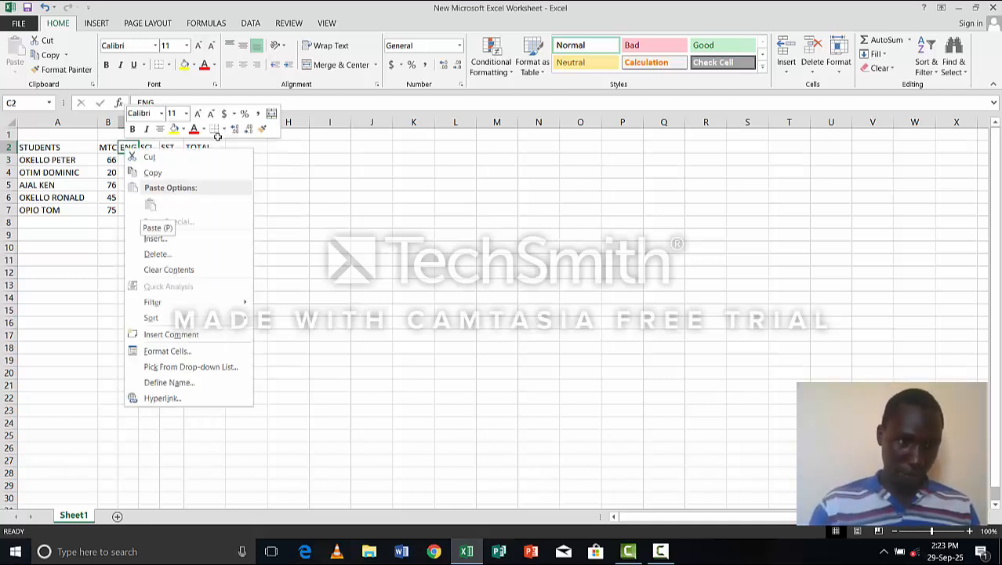
{"action": "key", "text": "Escape"}
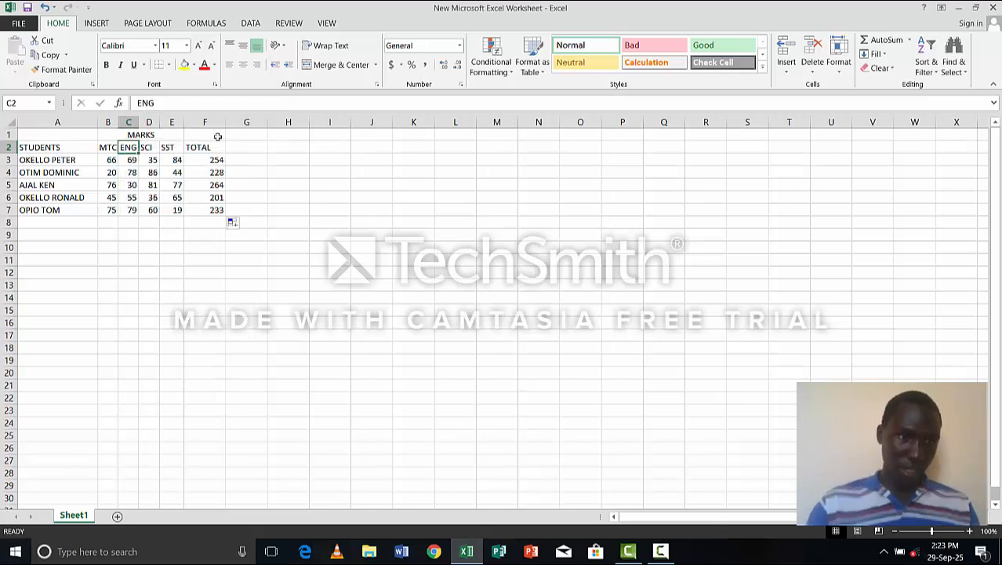
Insert an entire blank column between the STUDENTS and MTC columns
{"action": "key", "text": "Left"}
{"action": "key", "text": "Down"}
{"action": "key", "text": "Down"}
{"action": "key", "text": "Down"}
{"action": "key", "text": "shift+F10"}
{"action": "key", "text": "Down"}
{"action": "key", "text": "Down"}
{"action": "key", "text": "Down"}
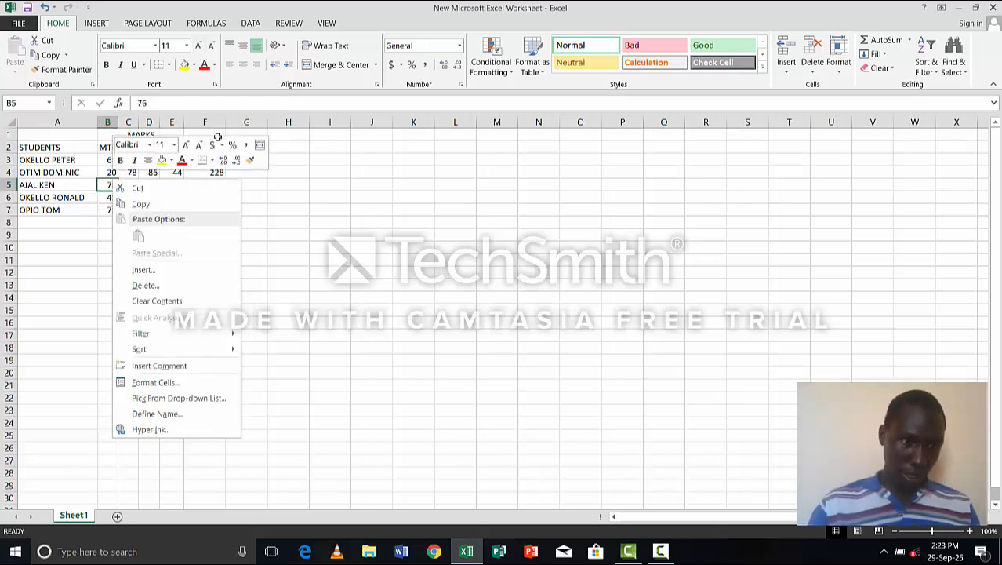
{"action": "key", "text": "Return"}
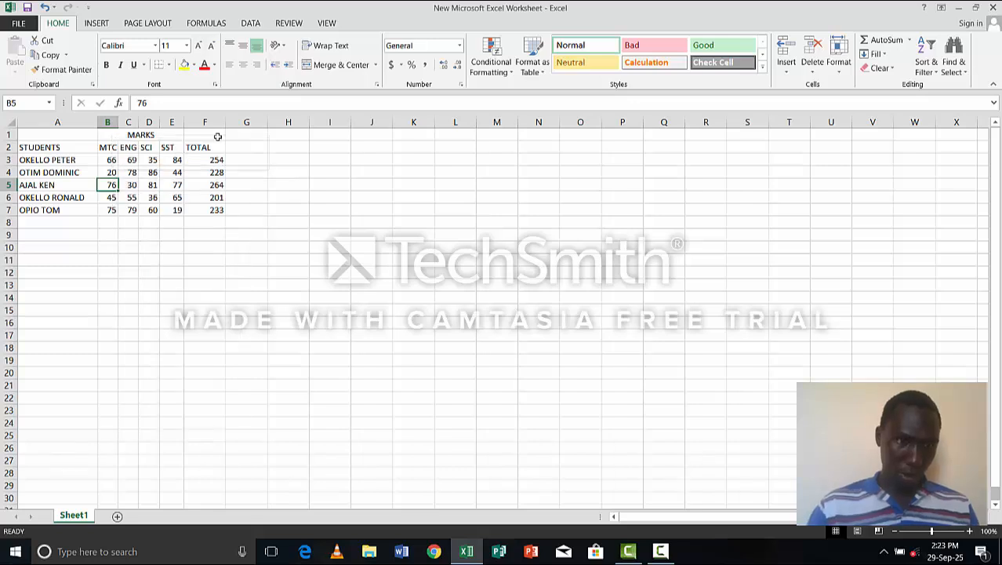
{"action": "key", "text": "c"}
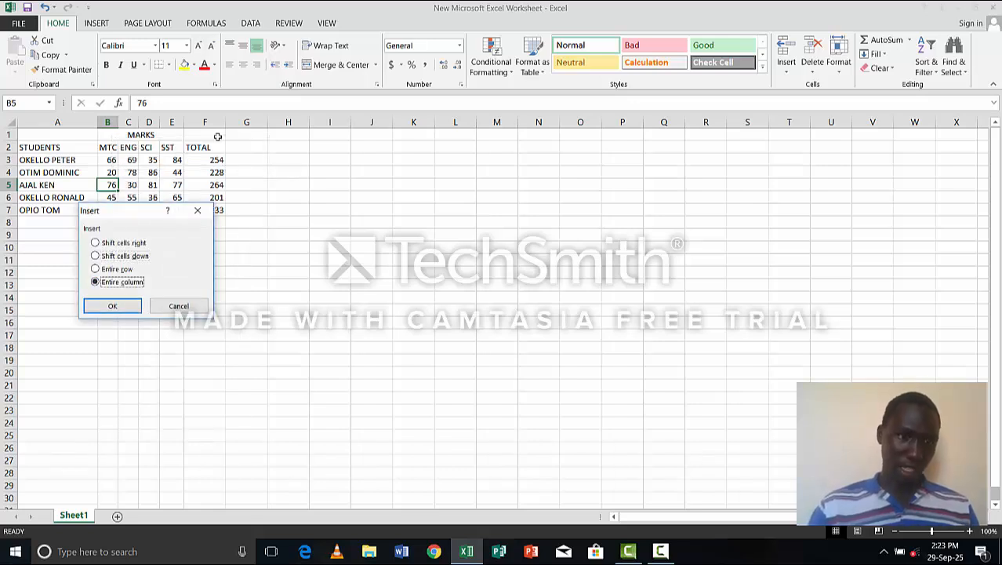
{"action": "key", "text": "Return"}
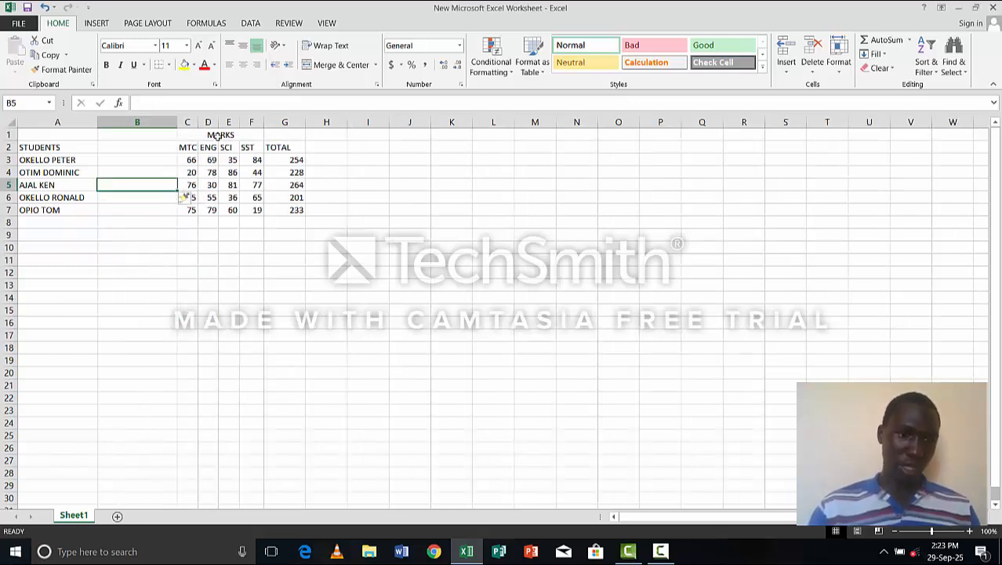
Undo the column inserted before MTC and insert an entire blank column between the MTC and ENG columns
{"action": "key", "text": "ctrl+z"}
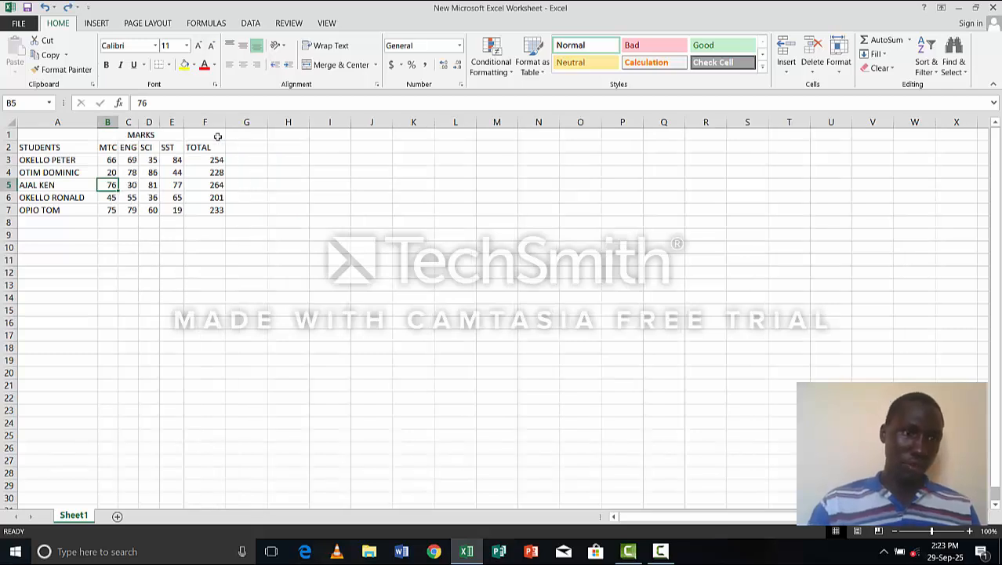
{"action": "key", "text": "Right"}
{"action": "key", "text": "Up"}
{"action": "key", "text": "Up"}
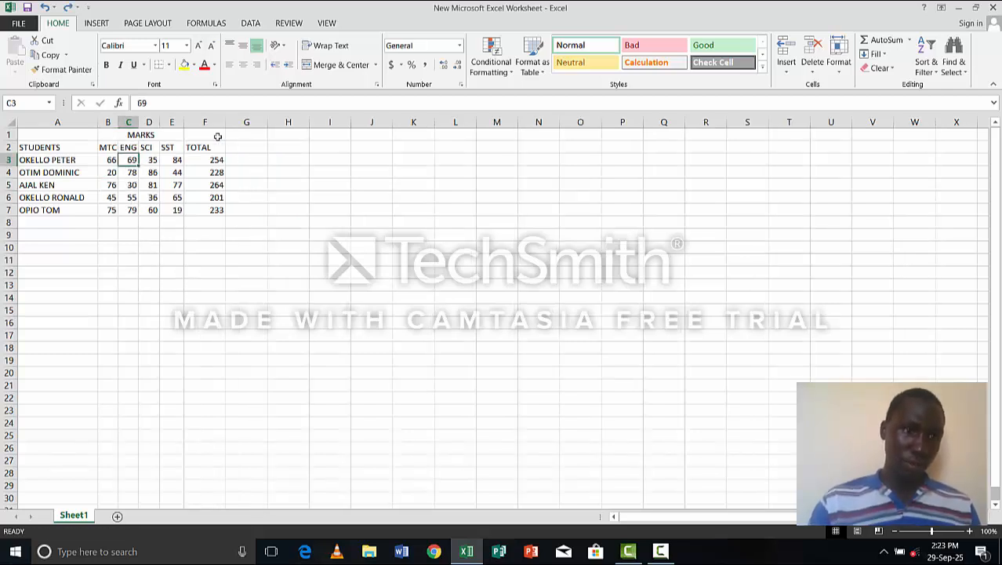
{"action": "key", "text": "Down"}
{"action": "key", "text": "Down"}
{"action": "key", "text": "shift+F10"}
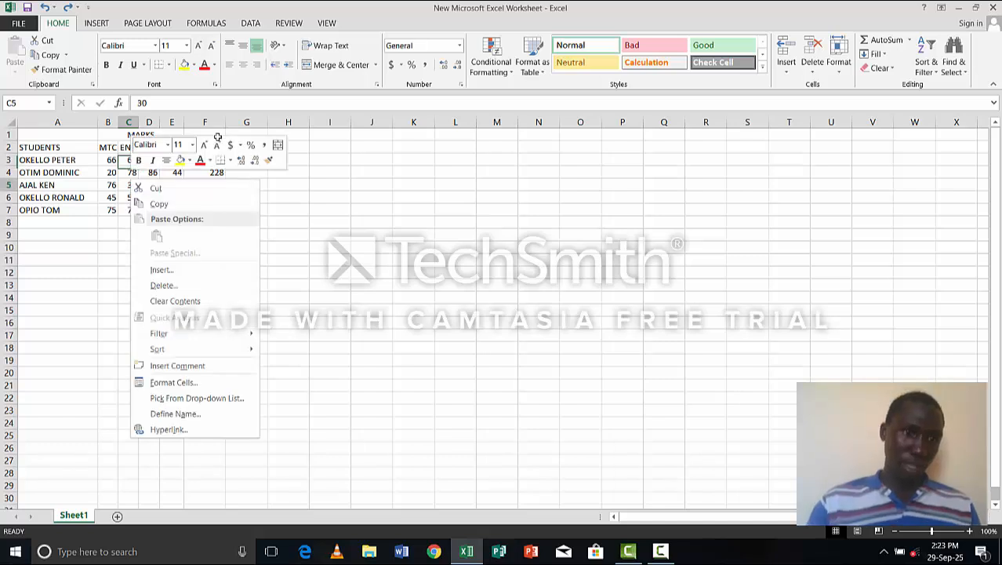
{"action": "key", "text": "e"}
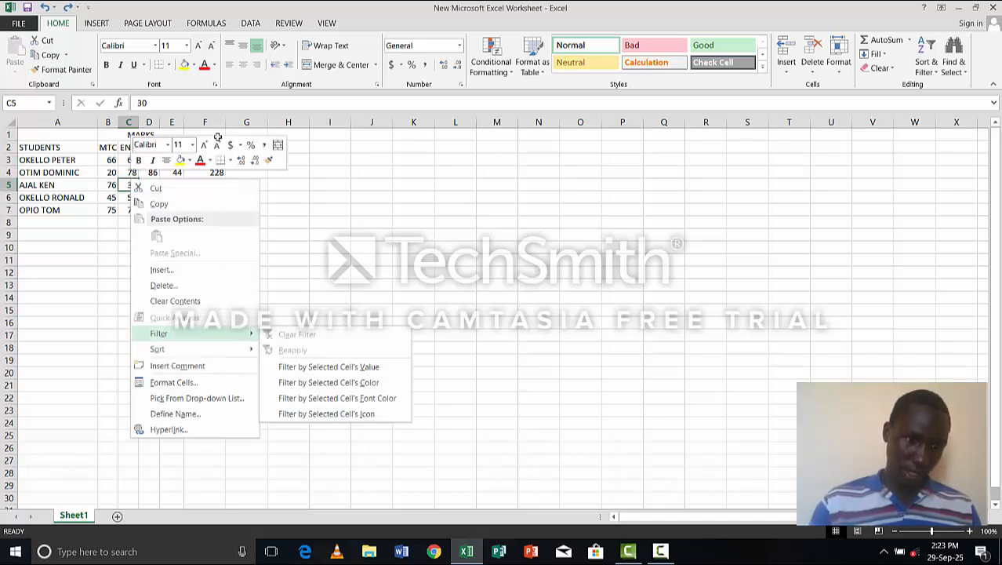
{"action": "key", "text": "Up"}
{"action": "key", "text": "Up"}
{"action": "key", "text": "Up"}
{"action": "key", "text": "Return"}
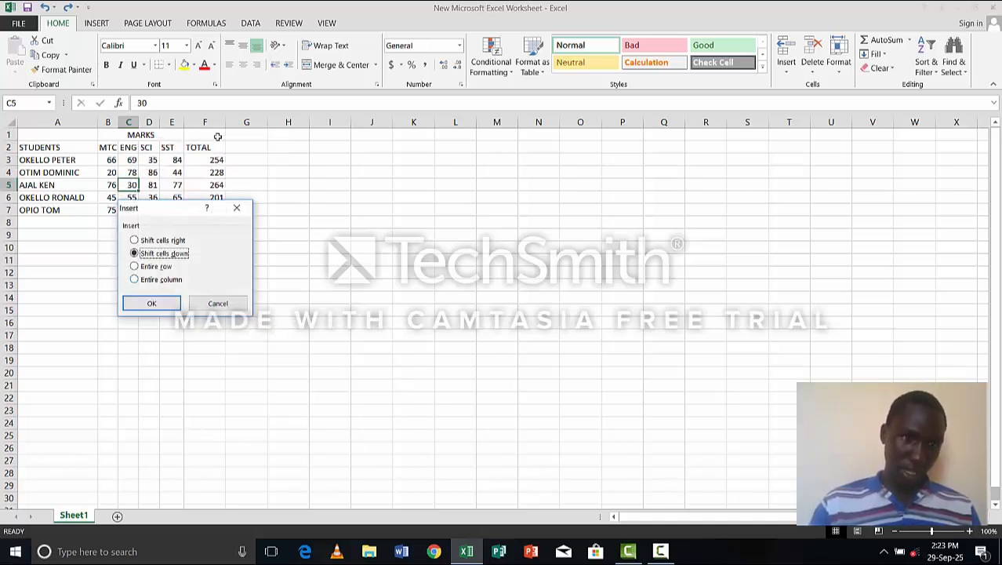
{"action": "key", "text": "Down"}
{"action": "key", "text": "Down"}
{"action": "key", "text": "Return"}
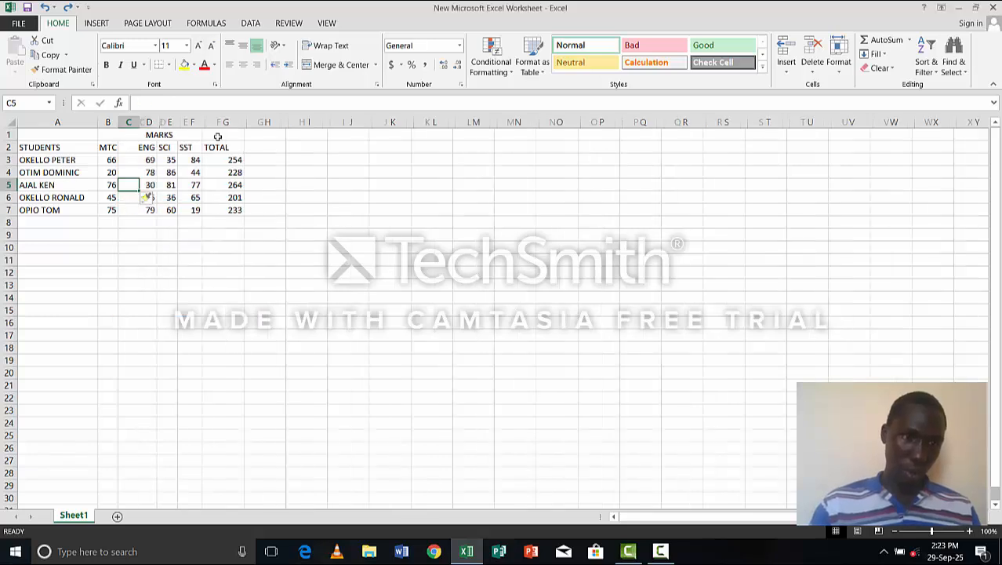
Insert an entire blank column between the ENG and SCI columns
{"action": "key", "text": "Right"}
{"action": "key", "text": "Right"}
{"action": "key", "text": "Up"}
{"action": "key", "text": "Up"}
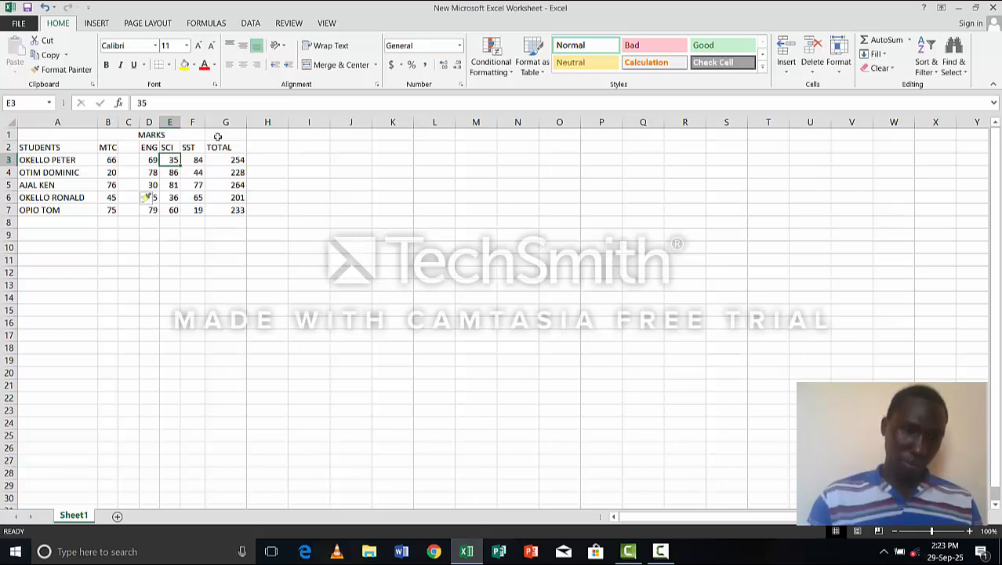
{"action": "key", "text": "shift+F10"}
{"action": "key", "text": "Down"}
{"action": "key", "text": "Down"}
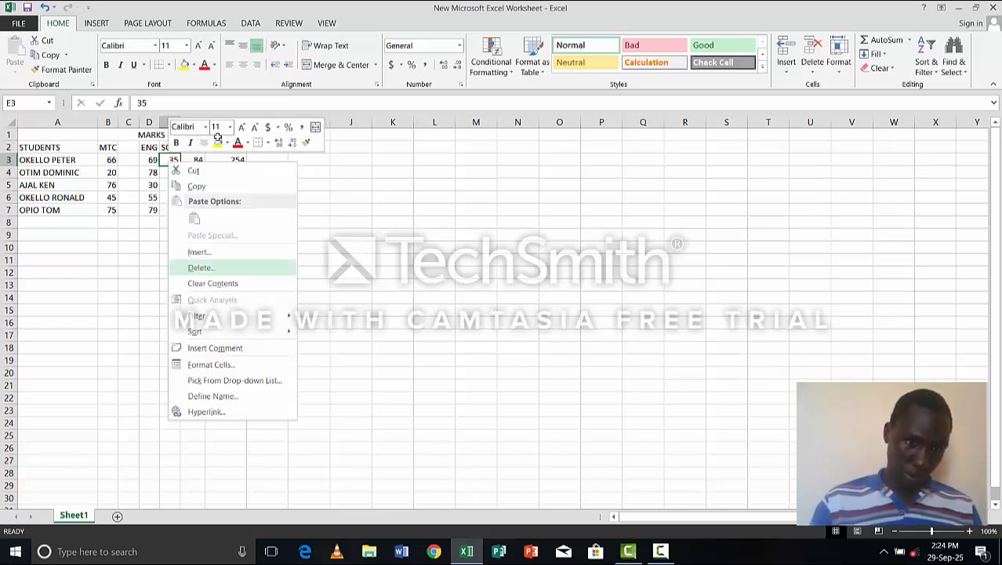
{"action": "key", "text": "Up"}
{"action": "key", "text": "Return"}
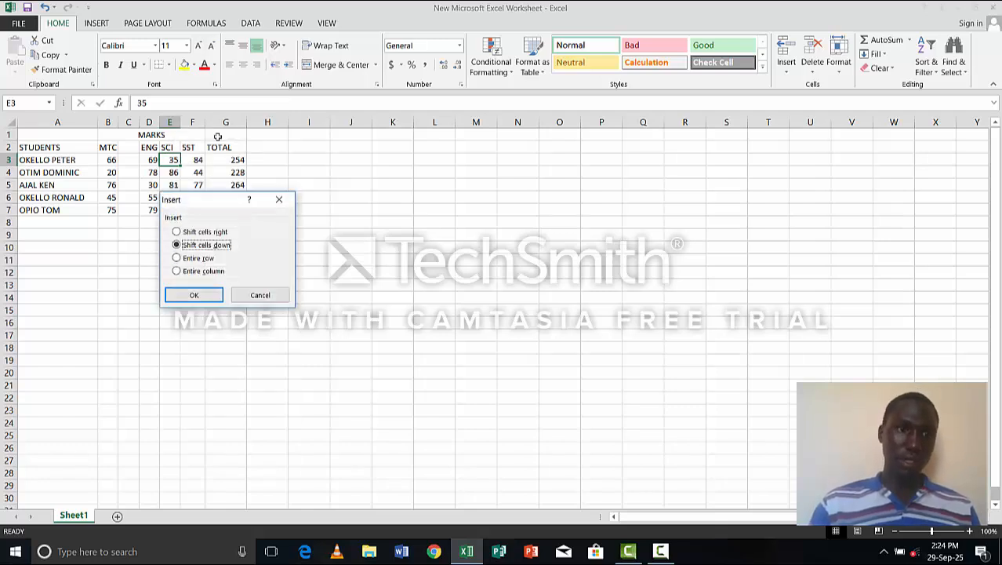
{"action": "key", "text": "Down"}
{"action": "key", "text": "Down"}
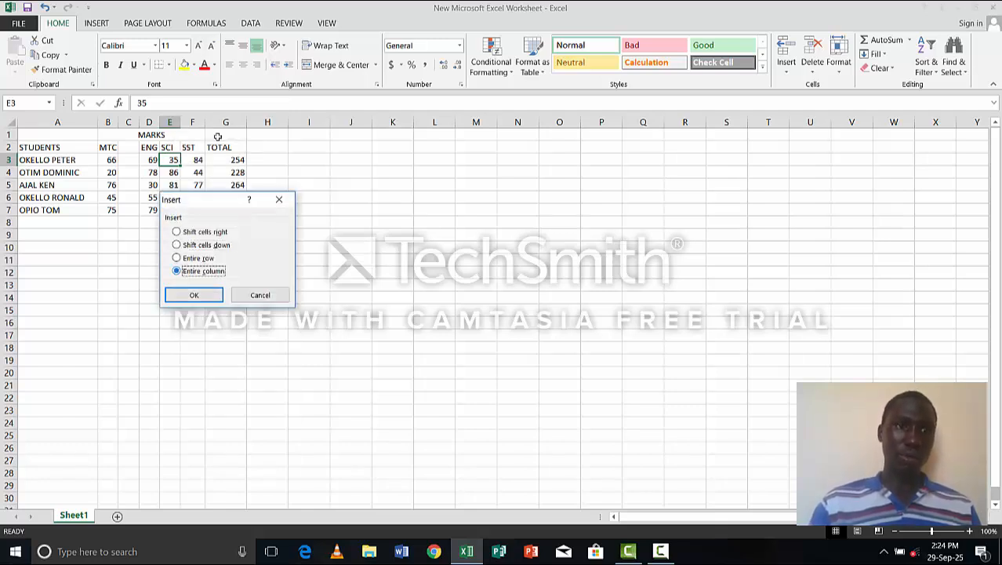
{"action": "key", "text": "Return"}
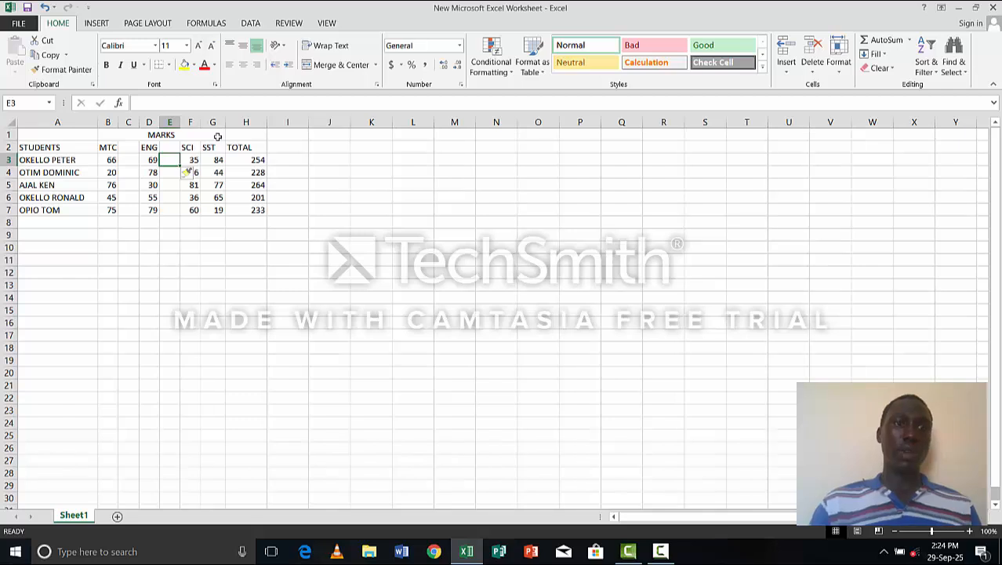
Insert an entire blank column between the SCI and SST columns
{"action": "key", "text": "Right"}
{"action": "key", "text": "Right"}
{"action": "key", "text": "shift+F10"}
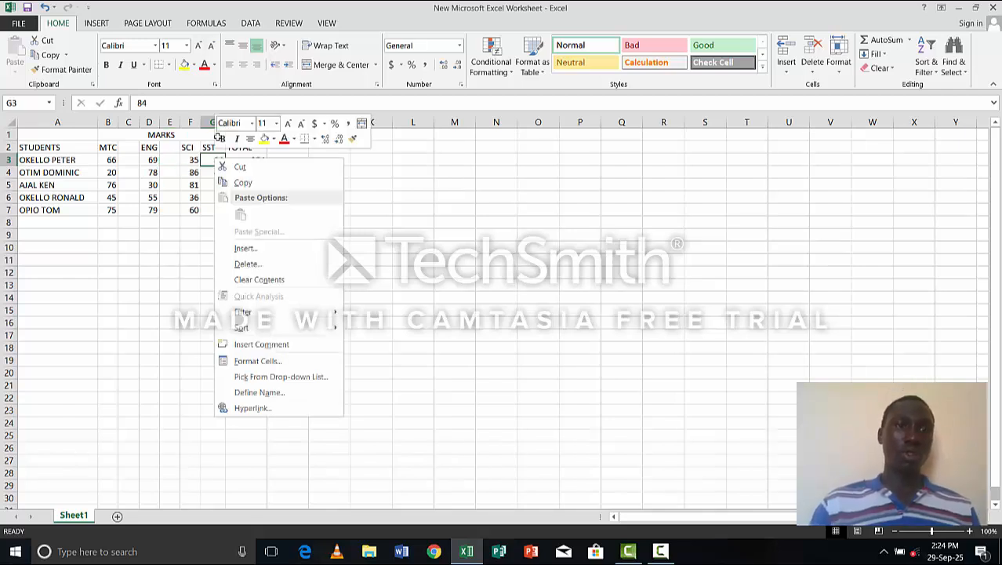
{"action": "key", "text": "Down"}
{"action": "key", "text": "Return"}
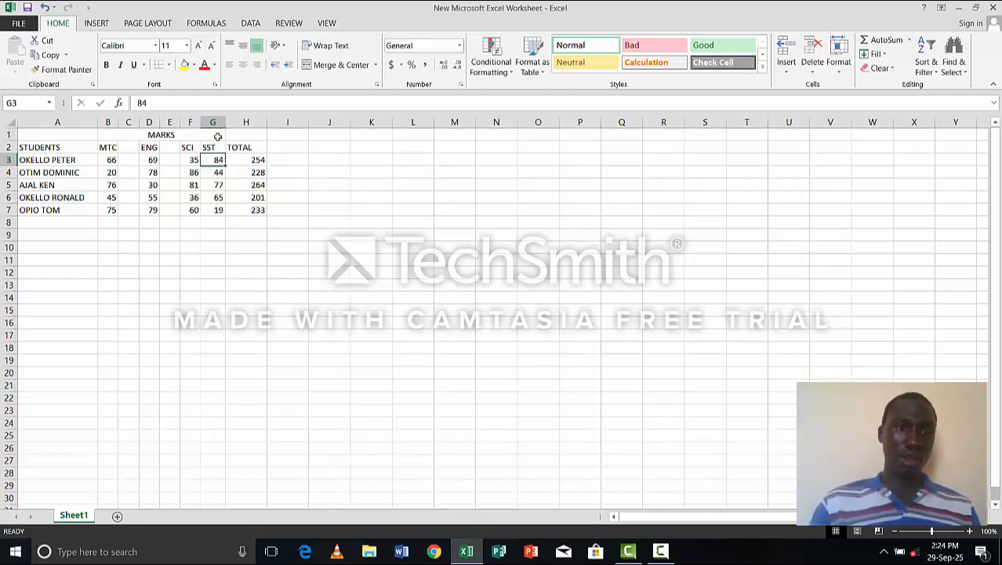
{"action": "key", "text": "Down"}
{"action": "key", "text": "Down"}
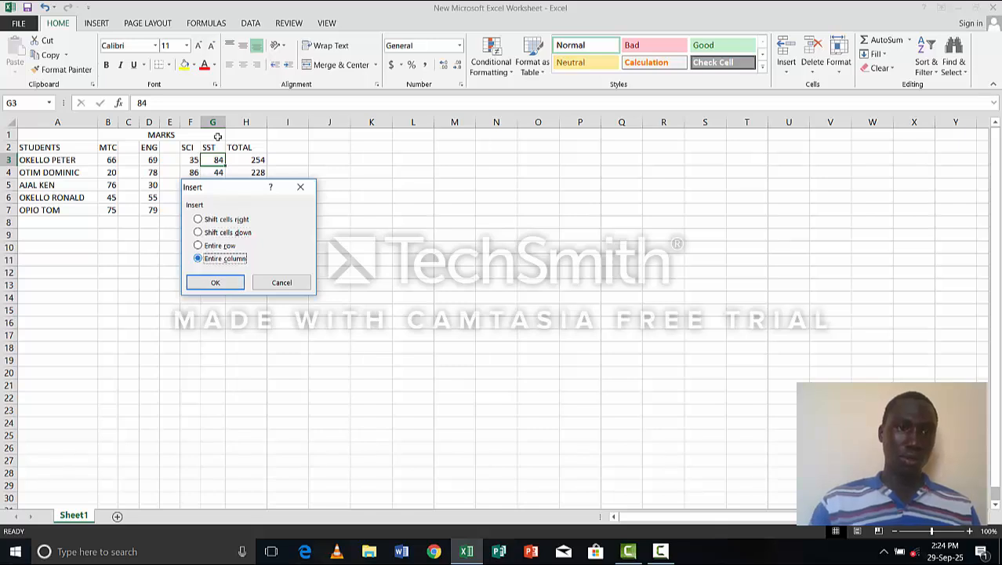
{"action": "key", "text": "Tab"}
{"action": "key", "text": "Return"}
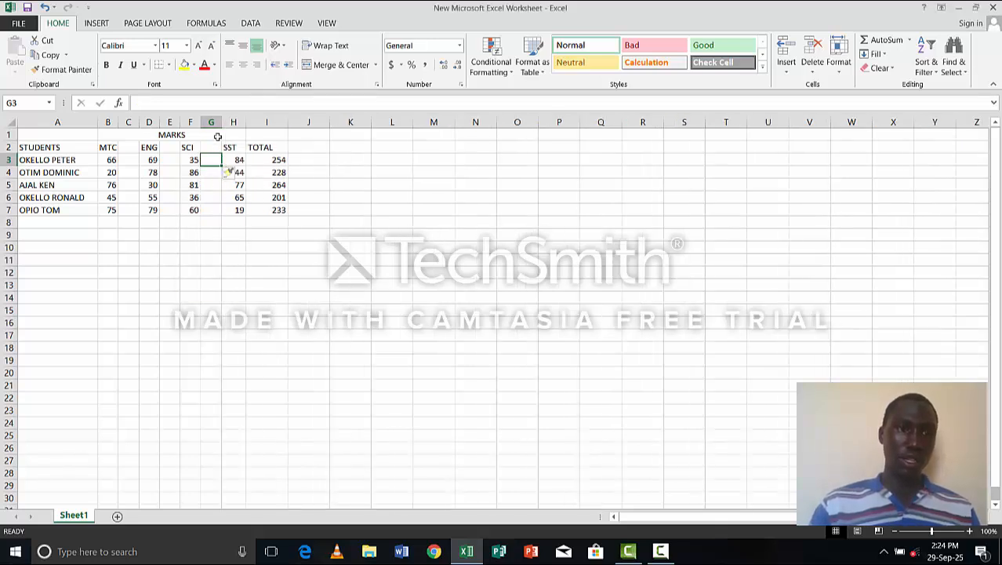
Insert an entire blank column between the SST and TOTAL columns
{"action": "key", "text": "Right"}
{"action": "key", "text": "Right"}
{"action": "key", "text": "Up"}
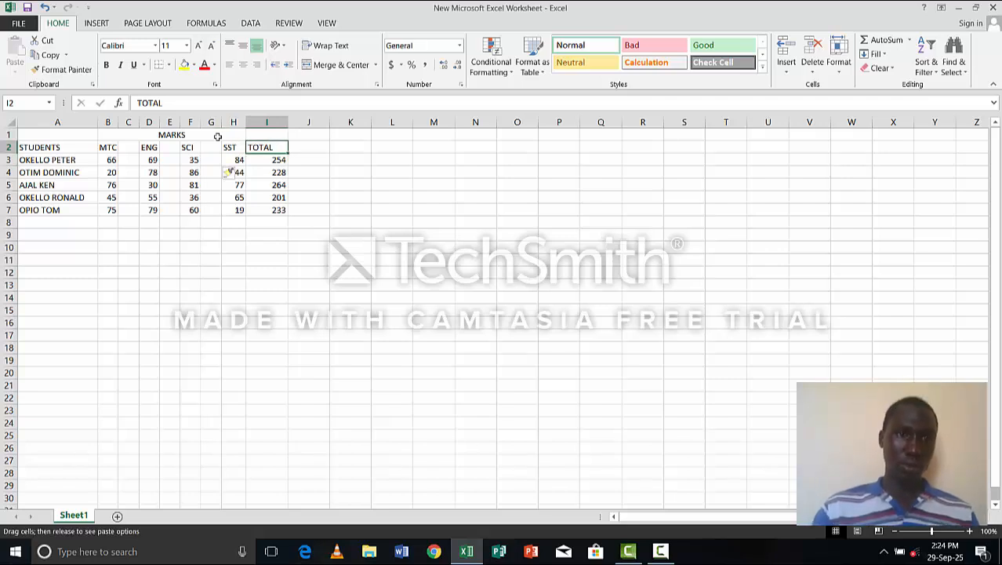
{"action": "key", "text": "Down"}
{"action": "key", "text": "shift+F10"}
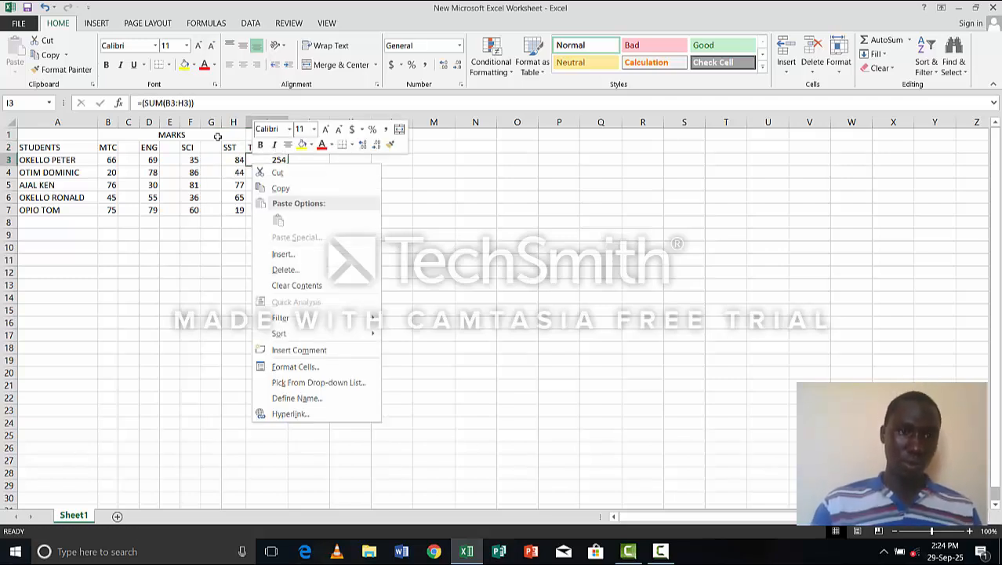
{"action": "key", "text": "Down"}
{"action": "key", "text": "Down"}
{"action": "key", "text": "Down"}
{"action": "key", "text": "Return"}
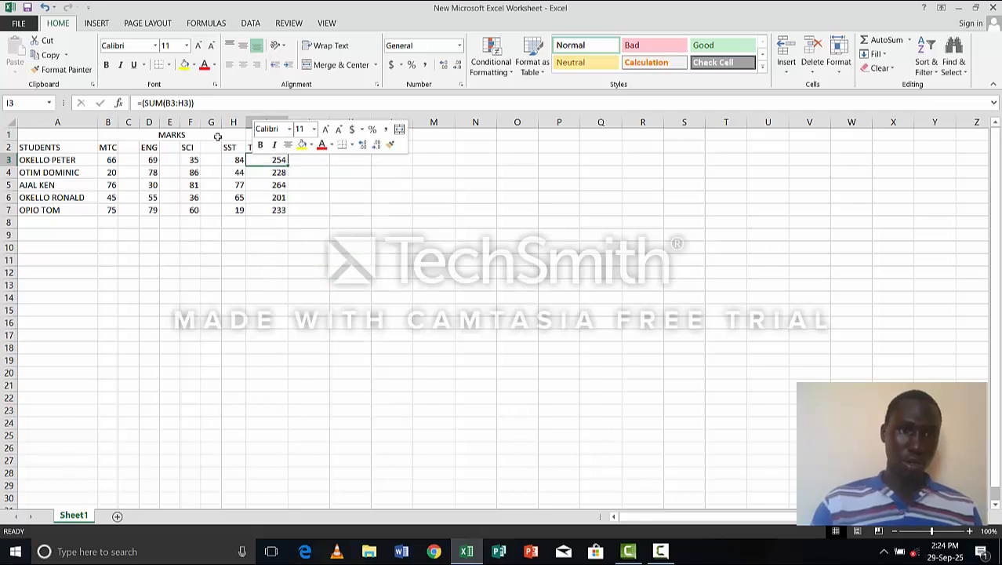
{"action": "key", "text": "Down"}
{"action": "key", "text": "Down"}
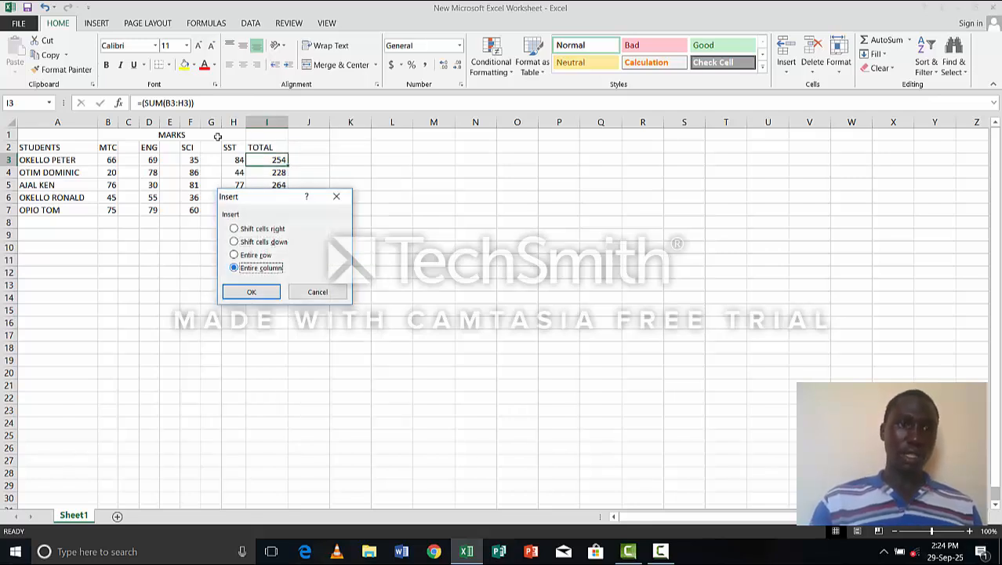
{"action": "key", "text": "Return"}
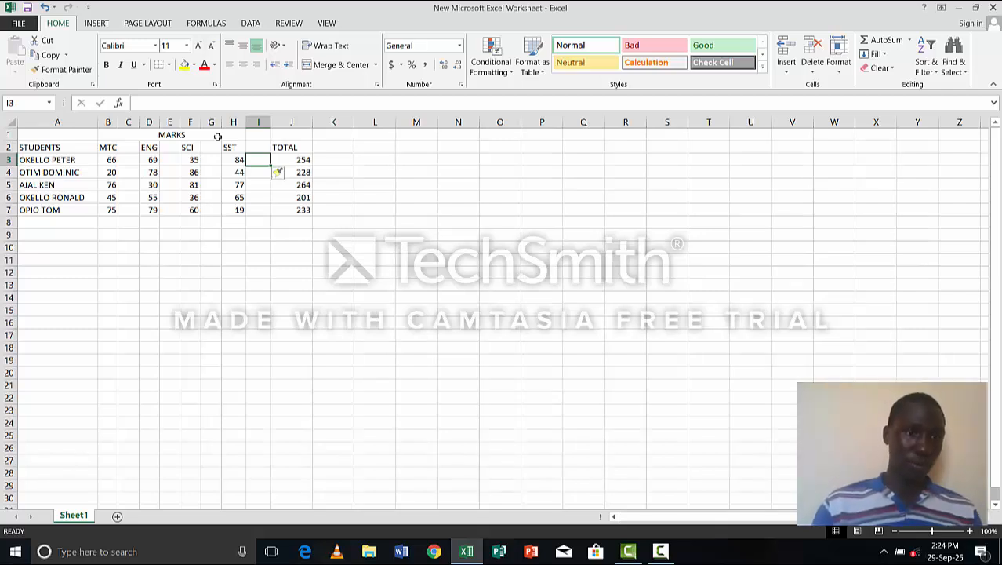
Widen the blank columns C, E, G and I, and enter the heading GRADES in C2 beside MTC
{"action": "left_click_drag", "start_coordinate": [139, 122], "coordinate": [309, 122]}
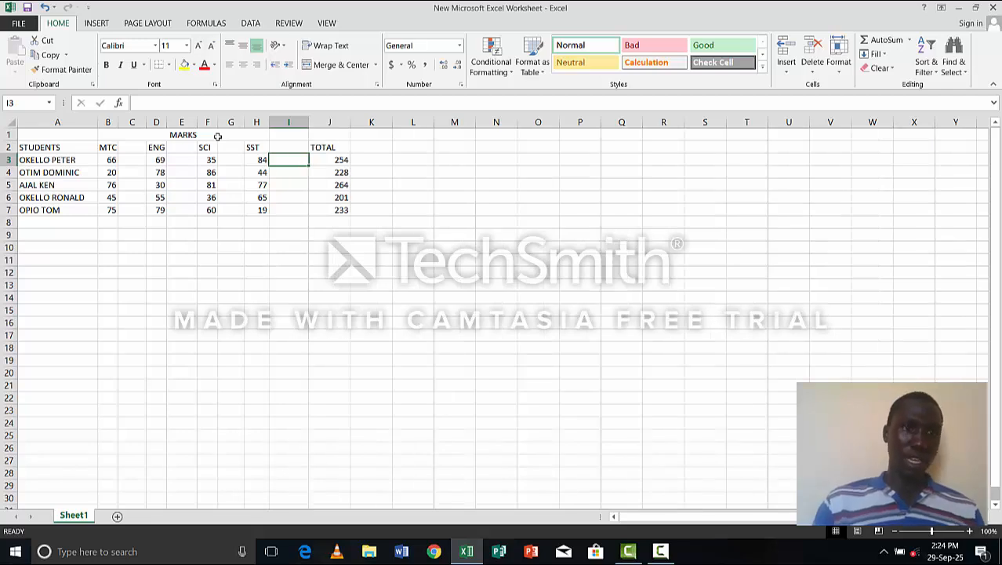
{"action": "key", "text": "Up"}
{"action": "key", "text": "Left"}
{"action": "key", "text": "Left"}
{"action": "key", "text": "Left"}
{"action": "key", "text": "Left"}
{"action": "key", "text": "Left"}
{"action": "key", "text": "Left"}
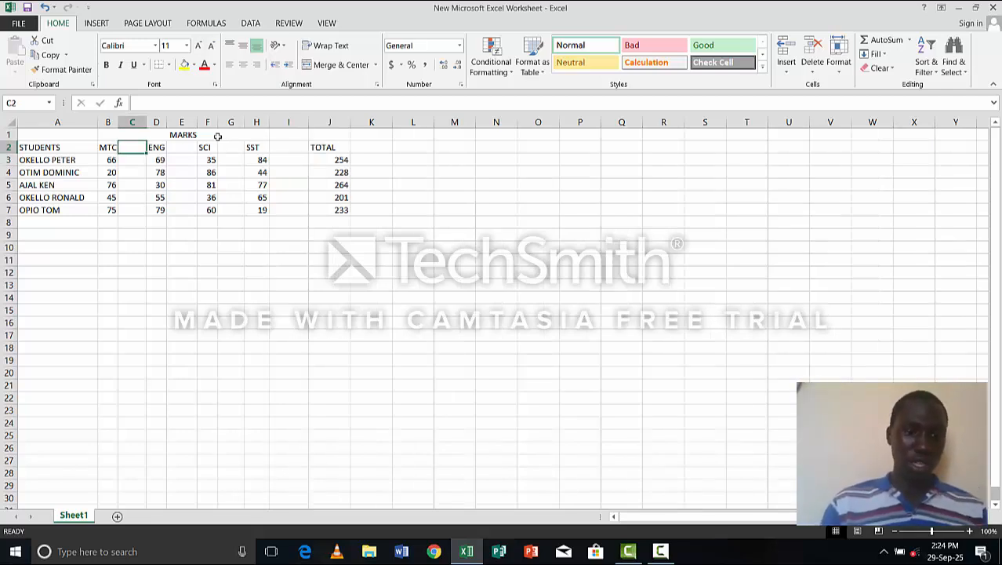
{"action": "type", "text": "GR"}
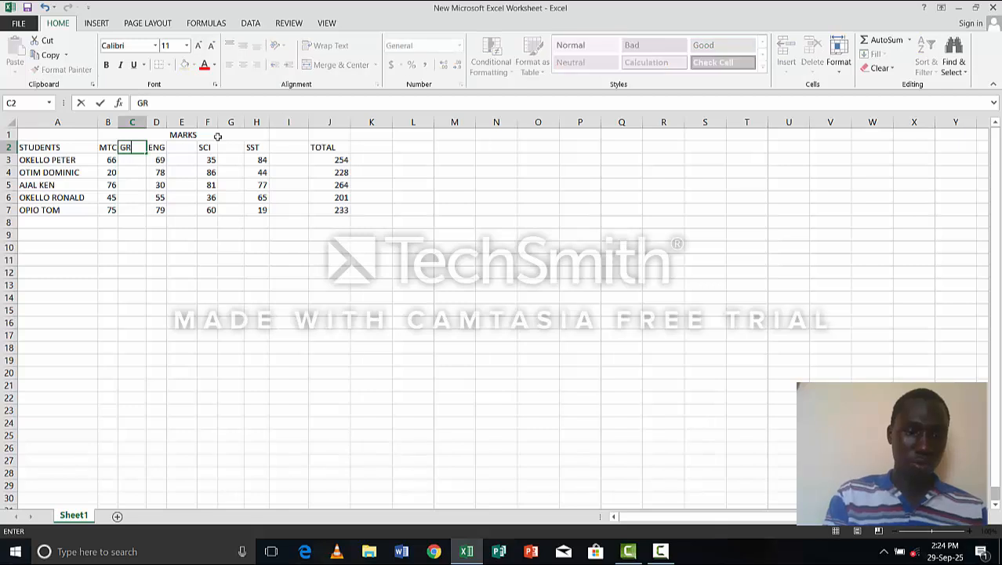
{"action": "type", "text": "ADES"}
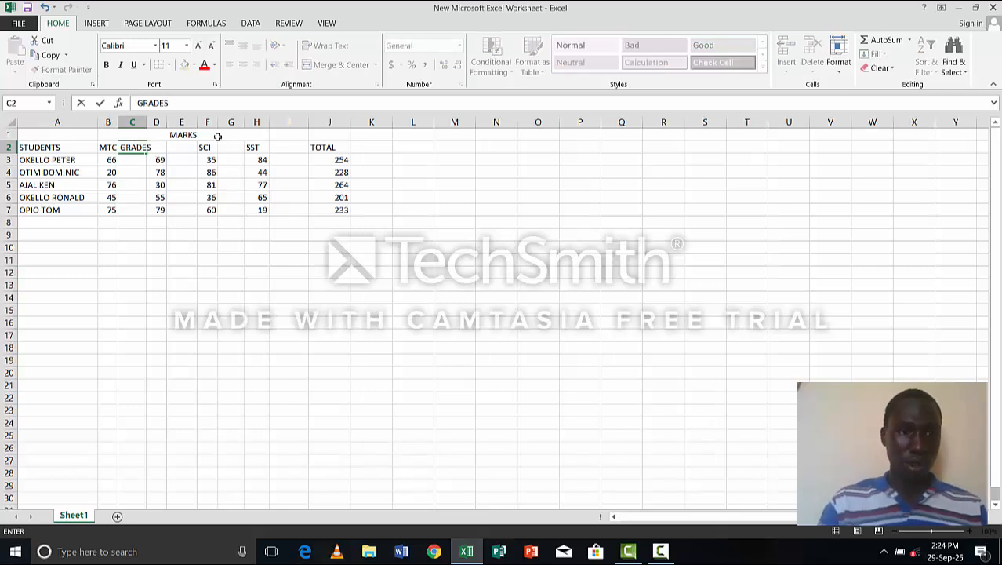
Enter the heading GRADES in cells E2, G2 and I2, beside the ENG, SCI and SST headings
{"action": "key", "text": "Tab"}
{"action": "key", "text": "Tab"}
{"action": "type", "text": "GRADES"}
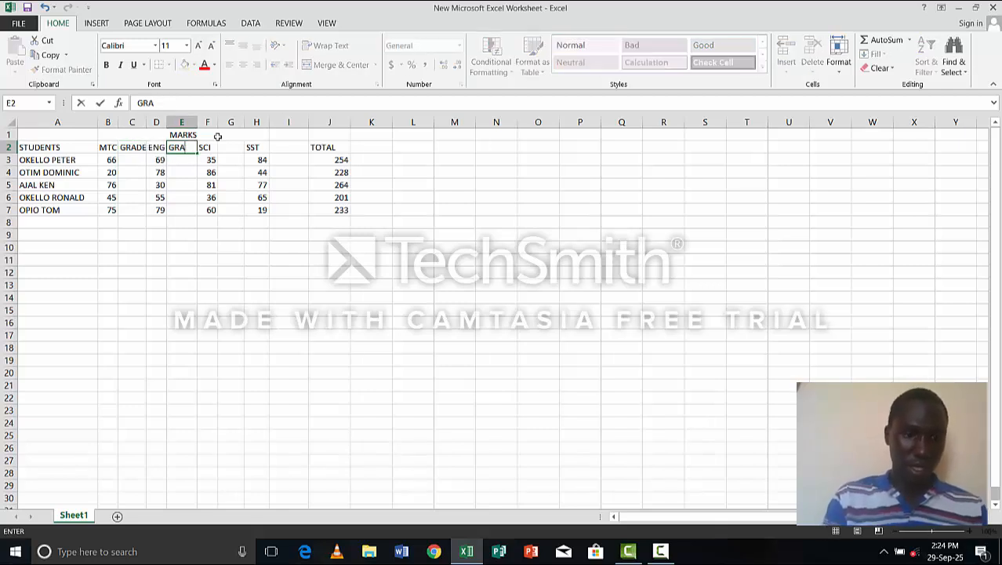
{"action": "key", "text": "Tab"}
{"action": "key", "text": "Tab"}
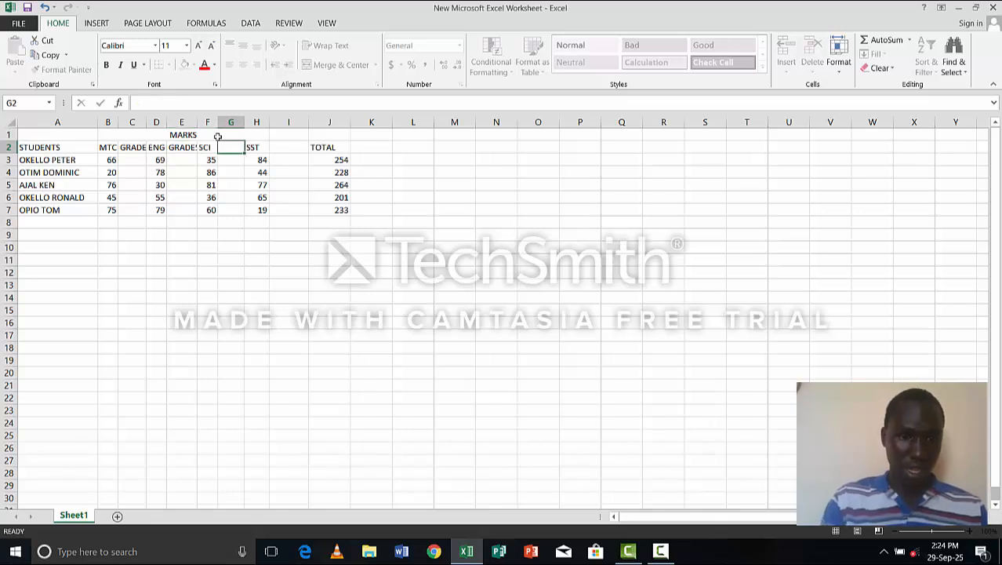
{"action": "type", "text": "GRADES"}
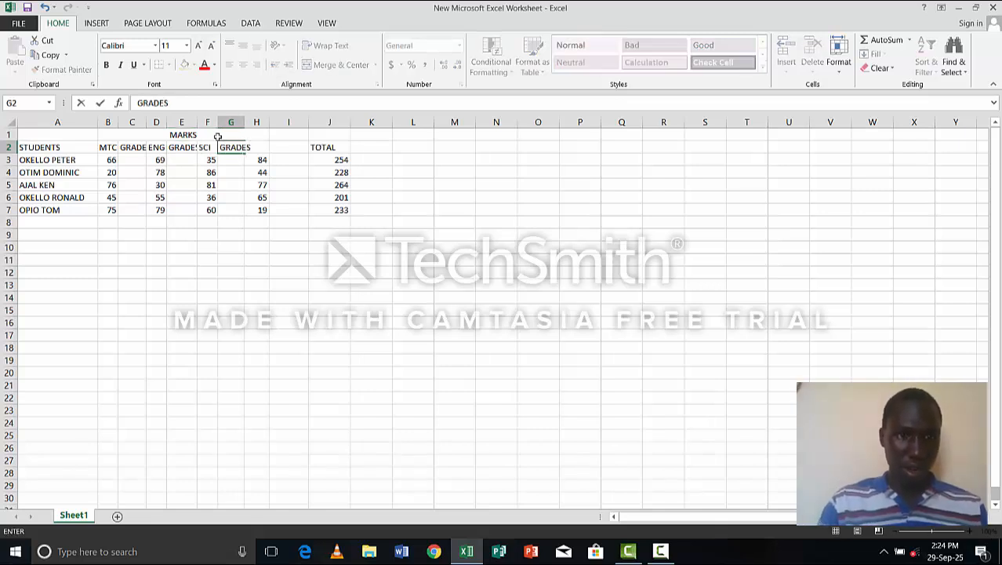
{"action": "key", "text": "Tab"}
{"action": "key", "text": "Tab"}
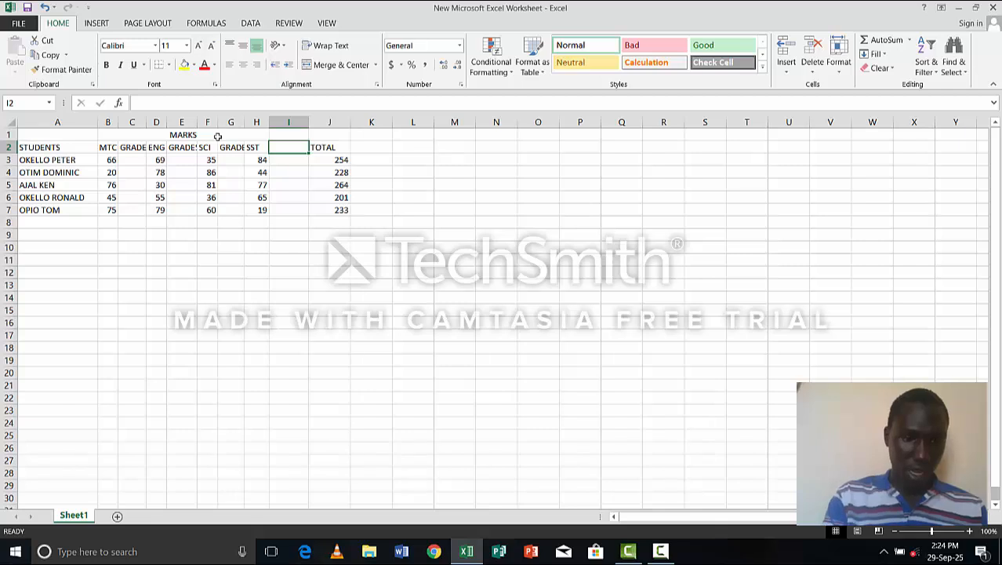
{"action": "type", "text": "GRADES"}
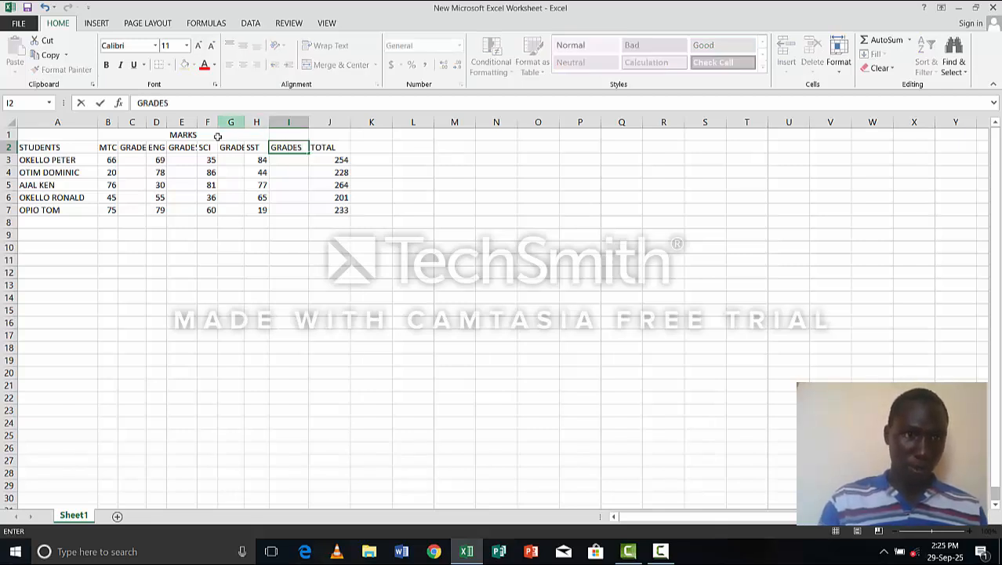
Widen columns G, E and C so that each GRADES heading fits fully in its cell
{"action": "left_click", "coordinate": [228, 124]}
{"action": "left_click_drag", "start_coordinate": [245, 122], "coordinate": [253, 122]}
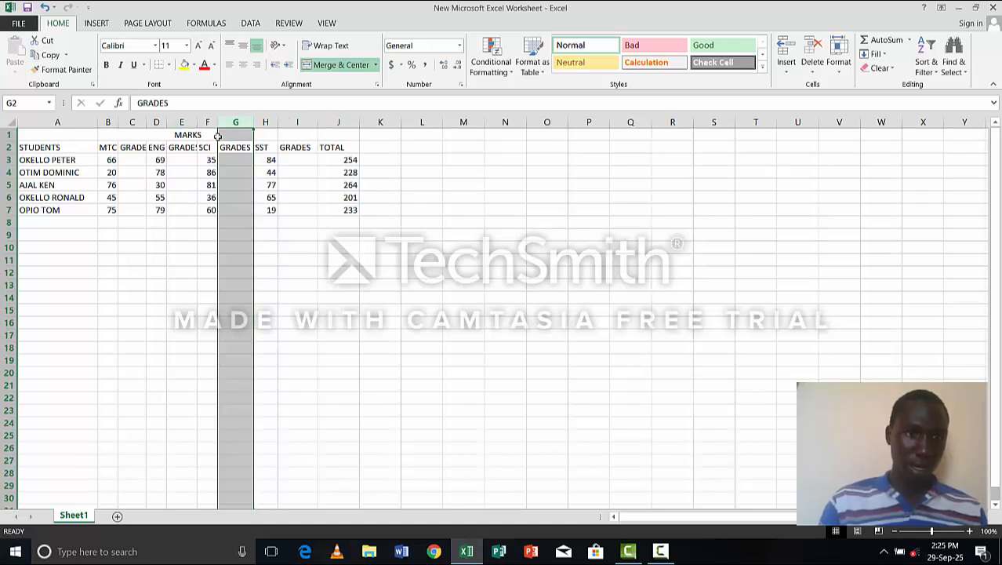
{"action": "left_click_drag", "start_coordinate": [198, 123], "coordinate": [206, 122]}
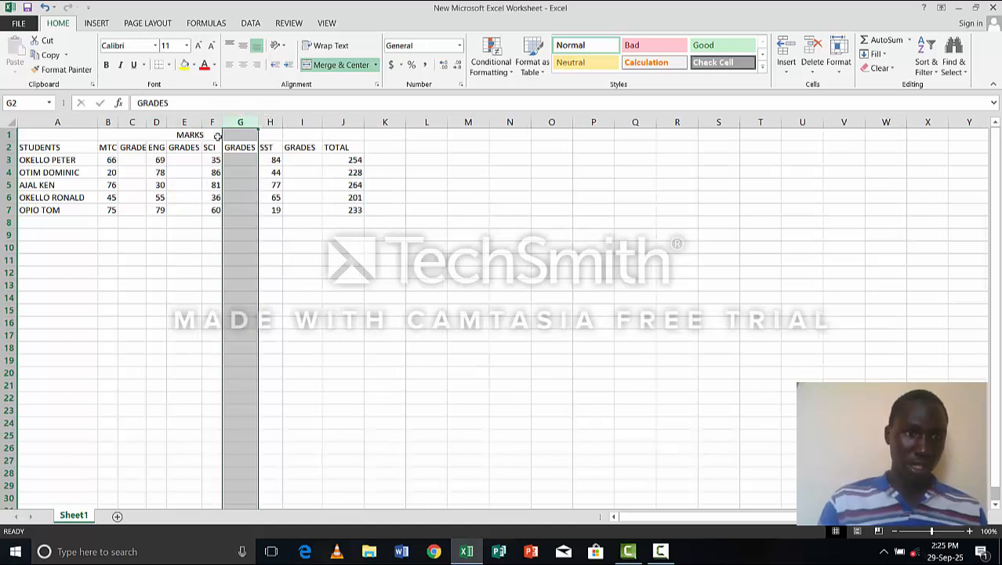
{"action": "left_click_drag", "start_coordinate": [146, 122], "coordinate": [152, 122]}
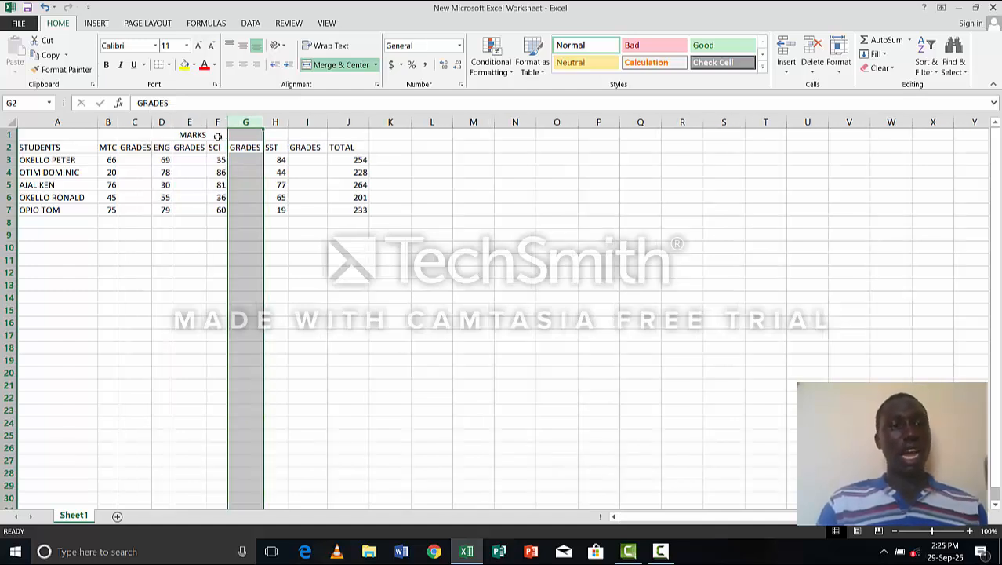
{"action": "left_click", "coordinate": [307, 285]}
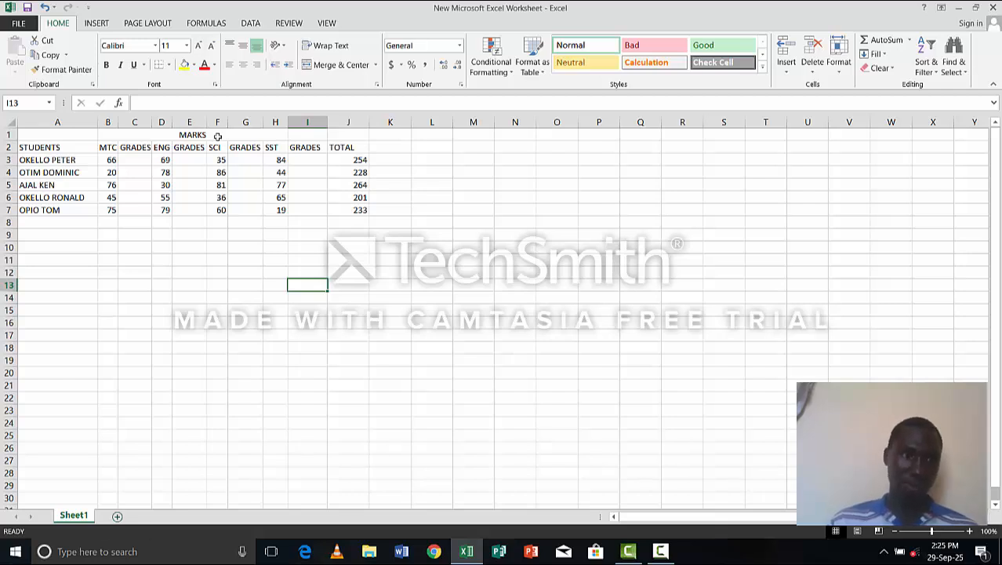
Start an IF formula in cell C3 with the condition B3>90 and the result "D1"
{"action": "double_click", "coordinate": [135, 160]}
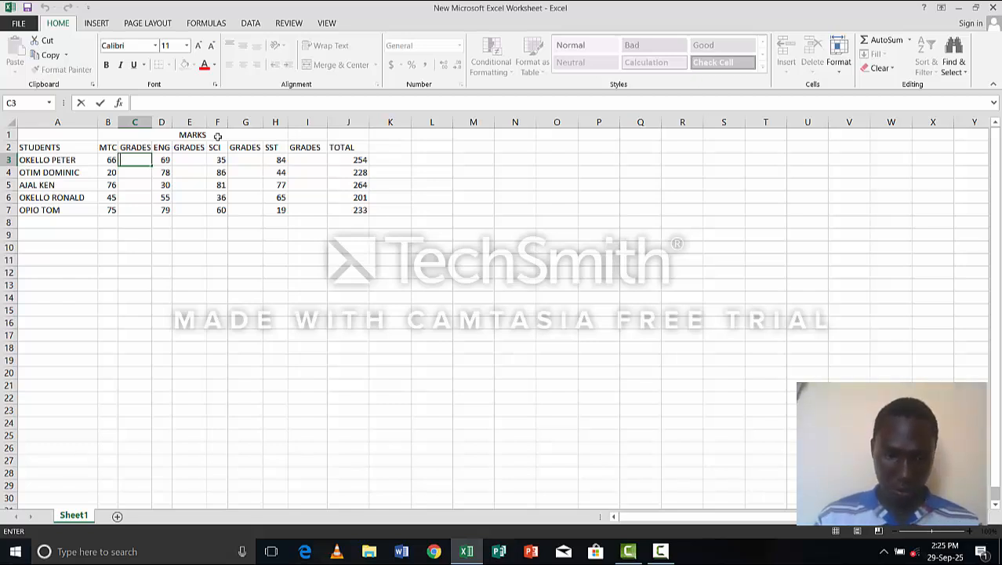
{"action": "key", "text": "F2"}
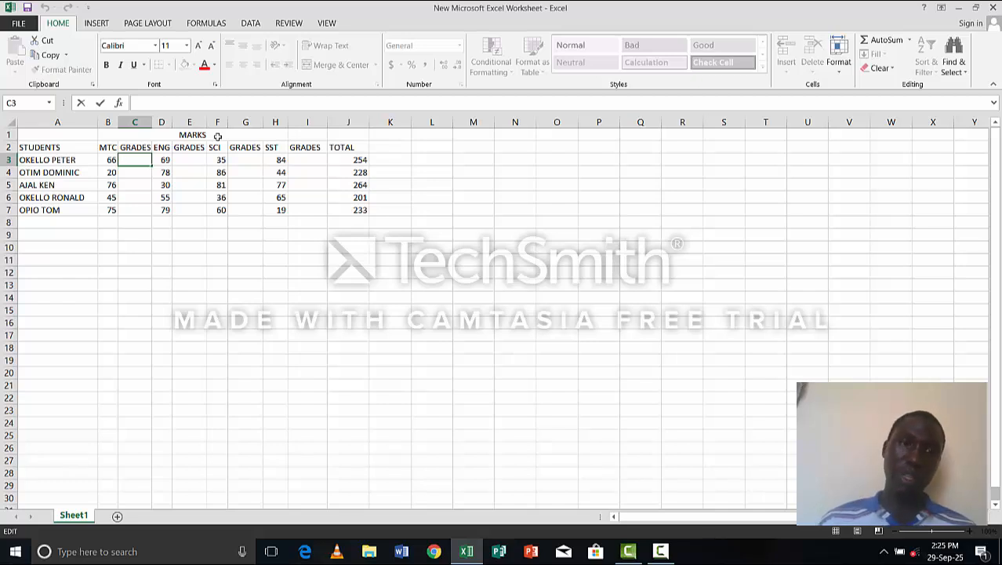
{"action": "type", "text": "="}
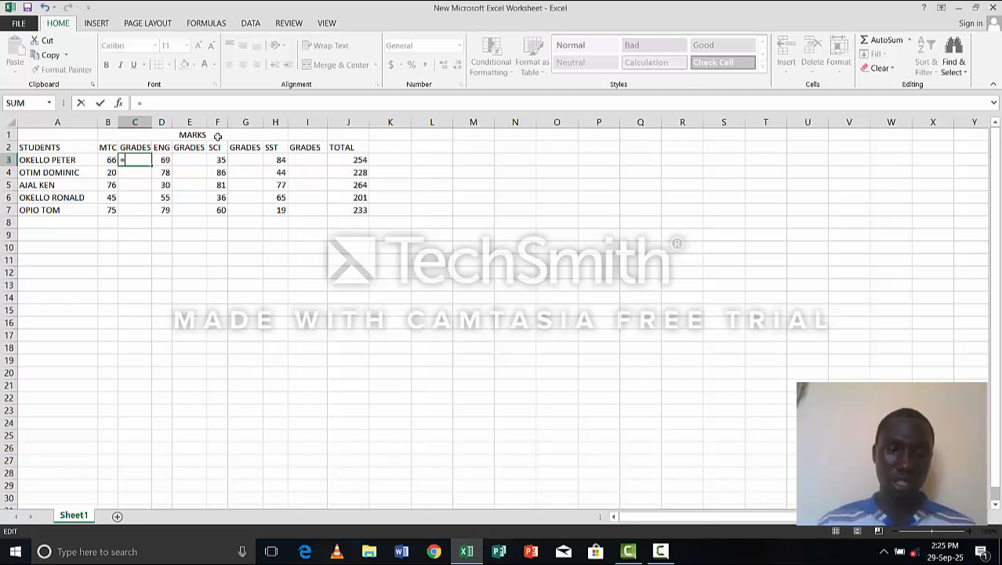
{"action": "type", "text": "IF"}
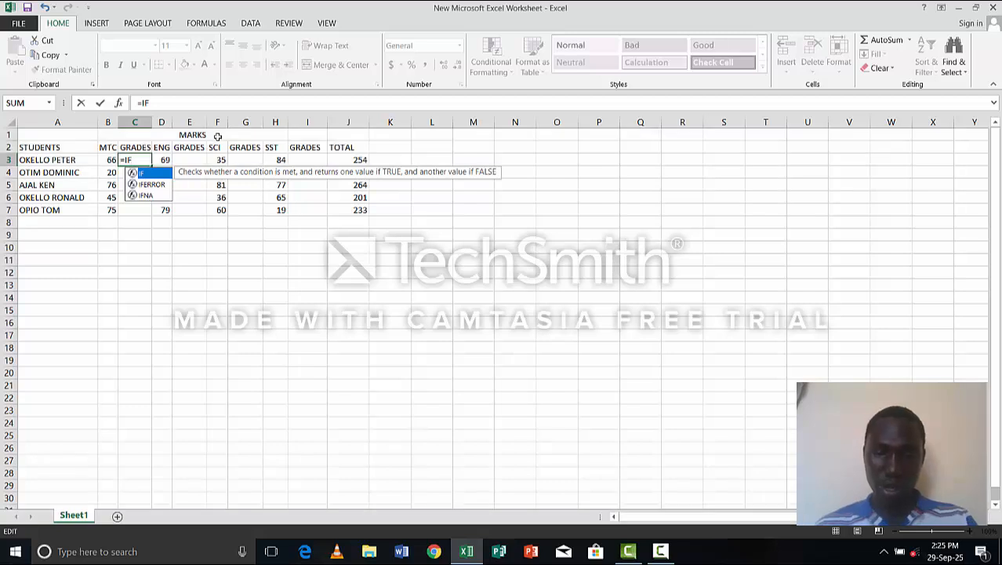
{"action": "type", "text": "9"}
{"action": "key", "text": "BackSpace"}
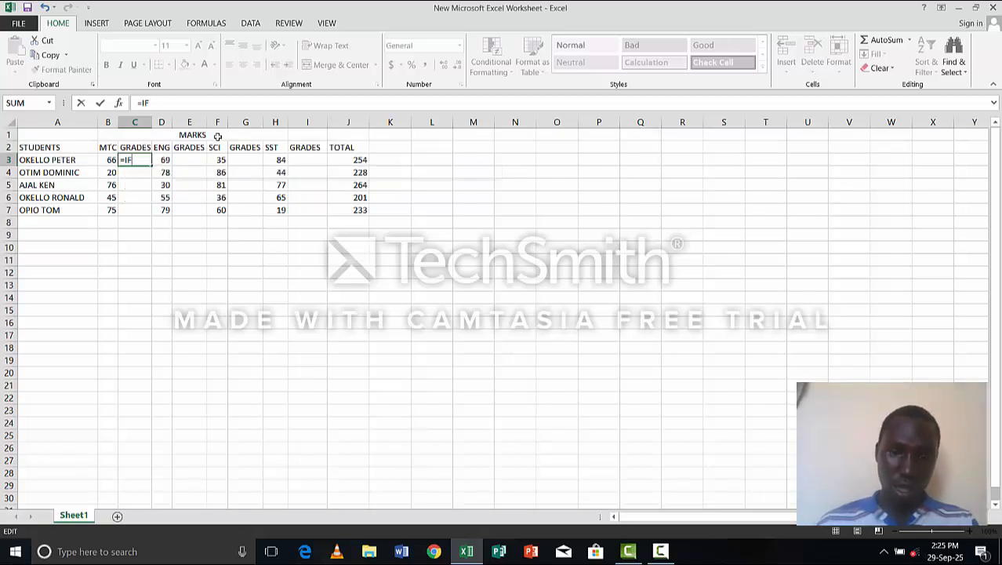
{"action": "type", "text": "("}
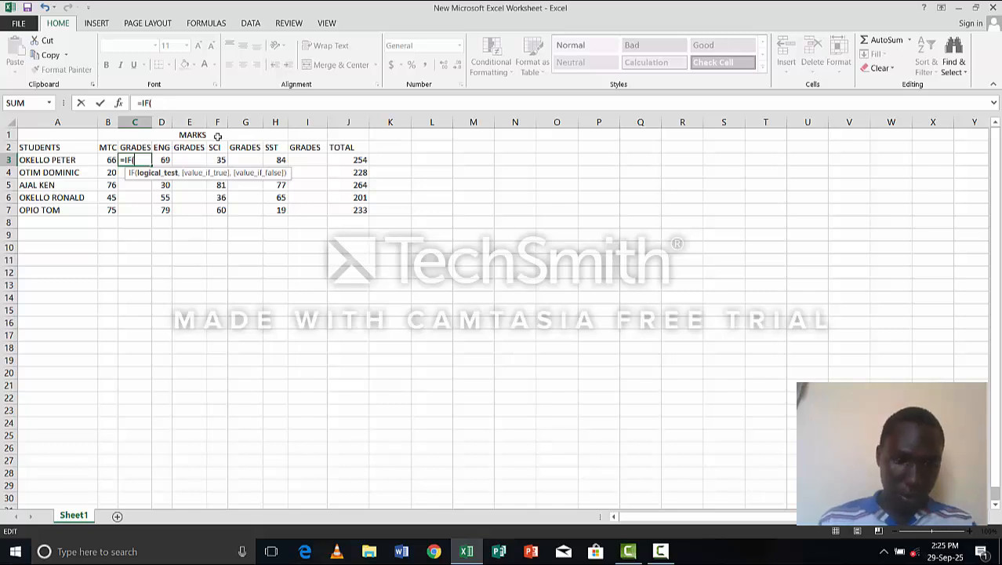
{"action": "type", "text": "B3"}
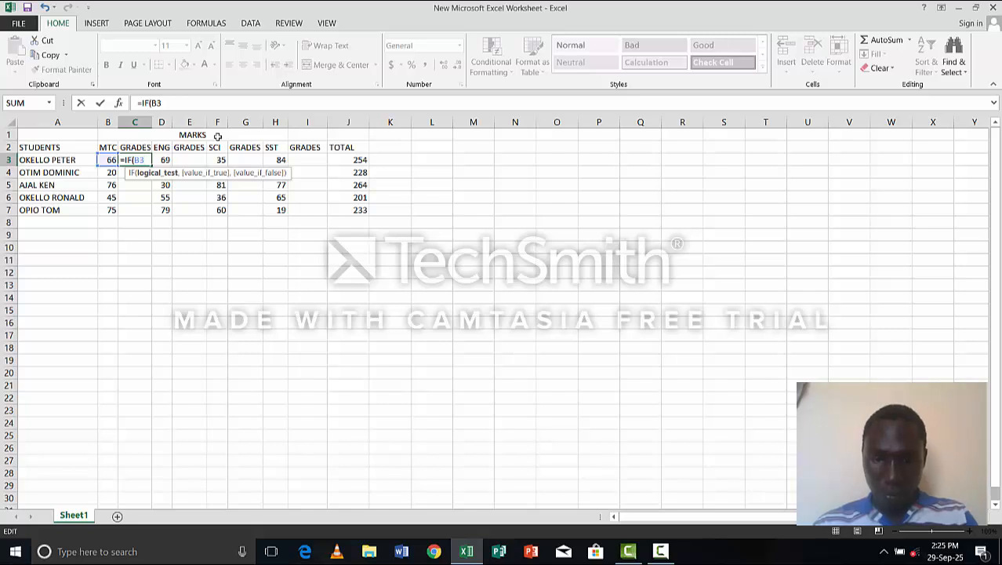
{"action": "type", "text": ">"}
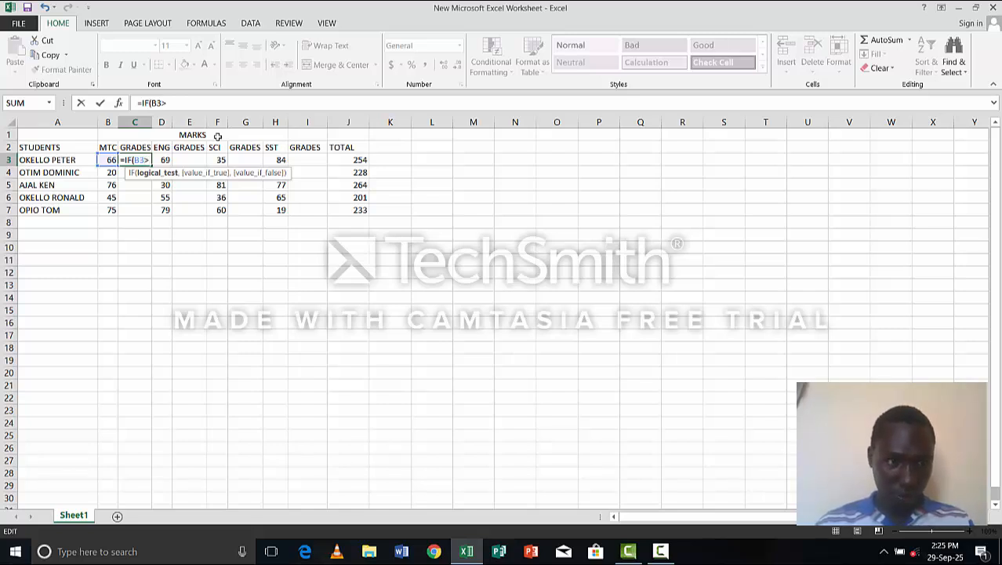
{"action": "type", "text": "90"}
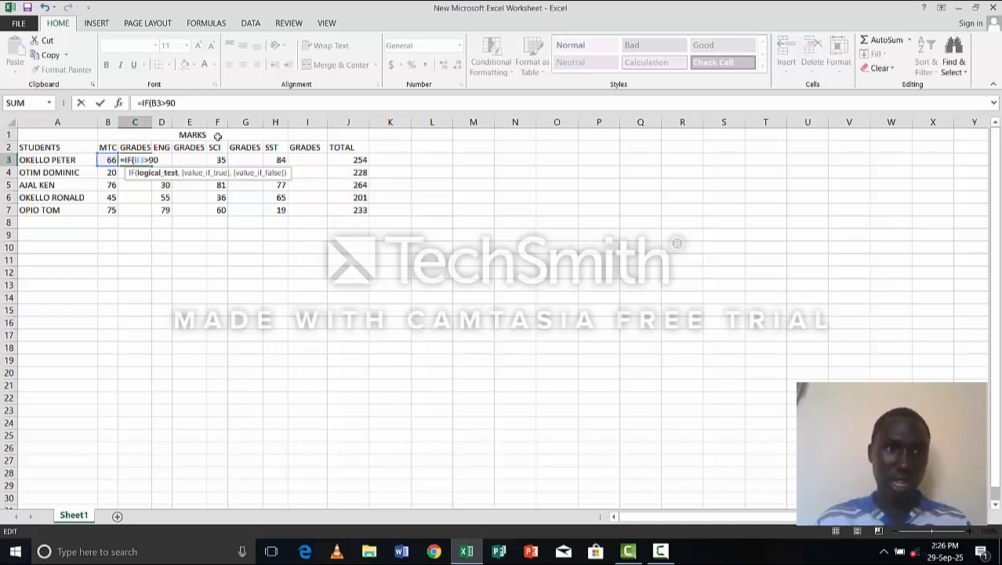
{"action": "type", "text": ", \""}
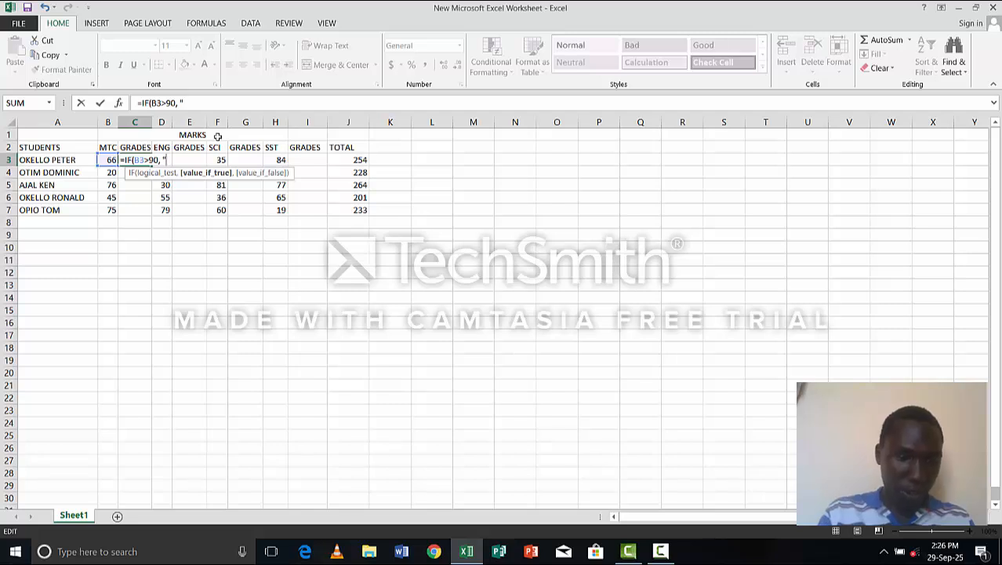
{"action": "type", "text": "D1"}
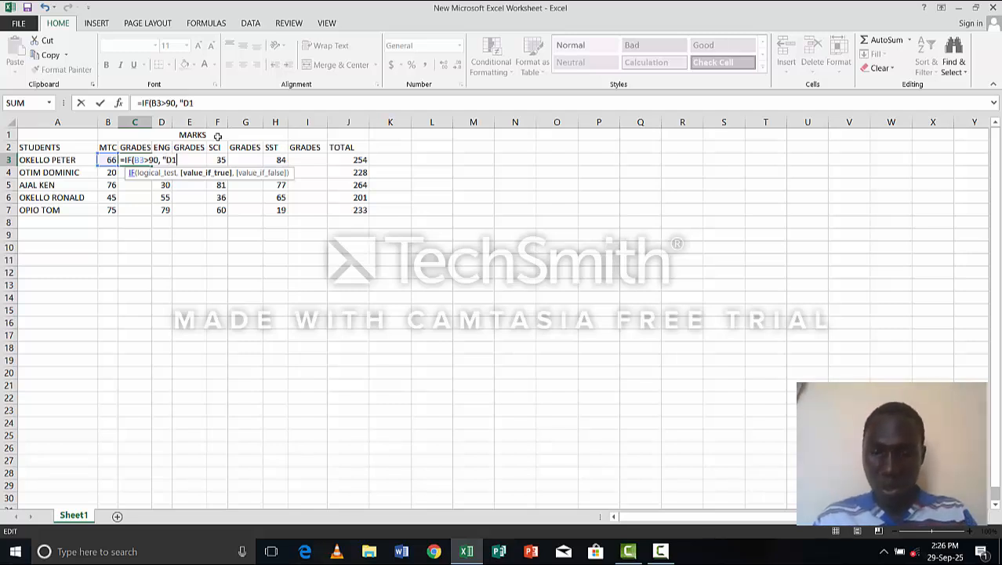
{"action": "type", "text": "\""}
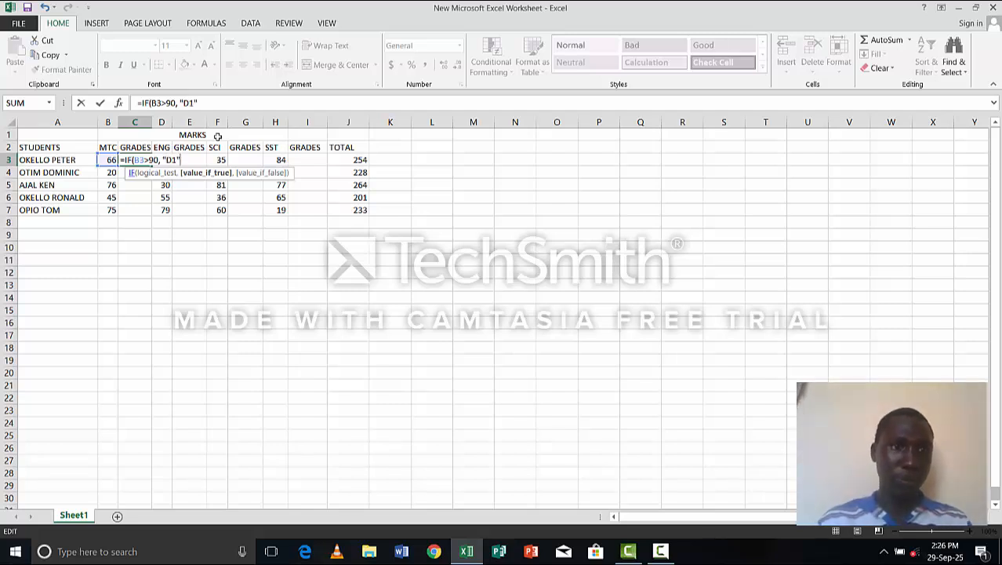
Nest a second IF in the C3 formula with the condition B3>85 and the result "D2"
{"action": "type", "text": " ,"}
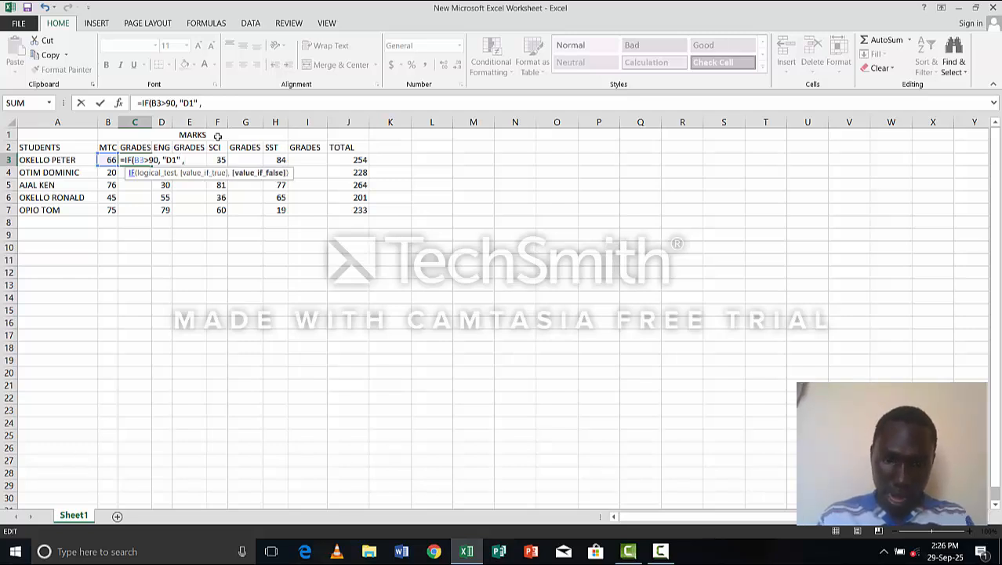
{"action": "type", "text": "IF"}
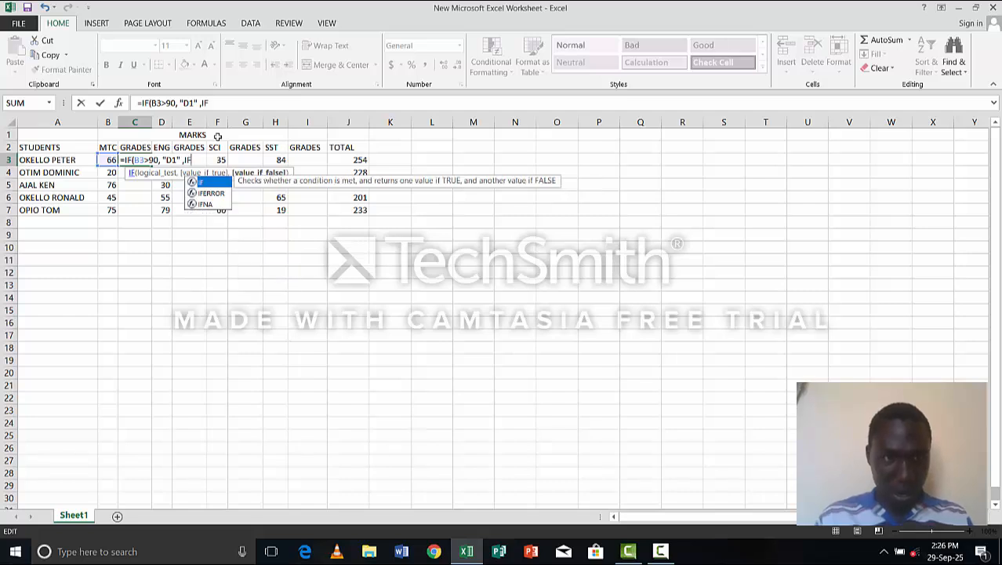
{"action": "type", "text": "("}
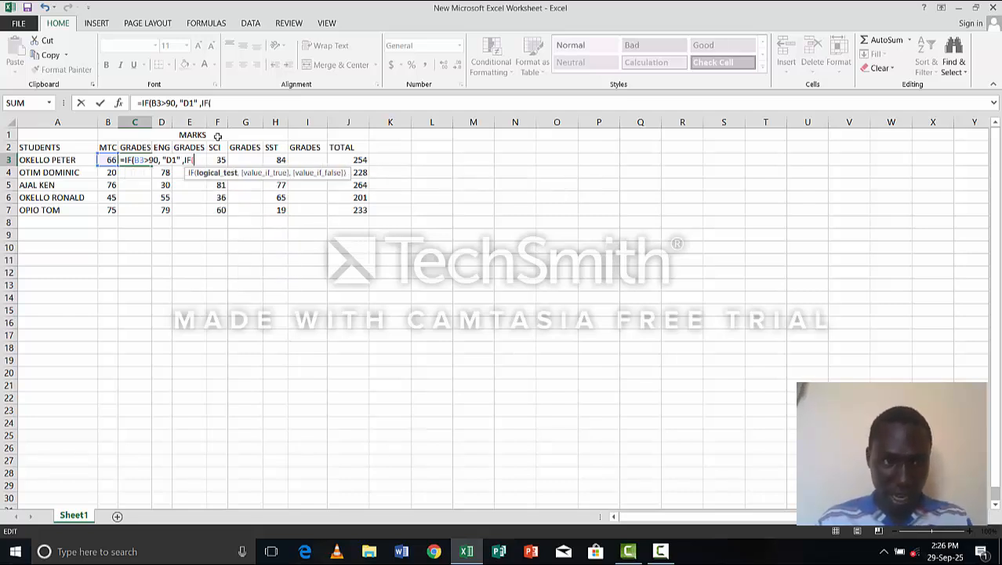
{"action": "type", "text": "BE"}
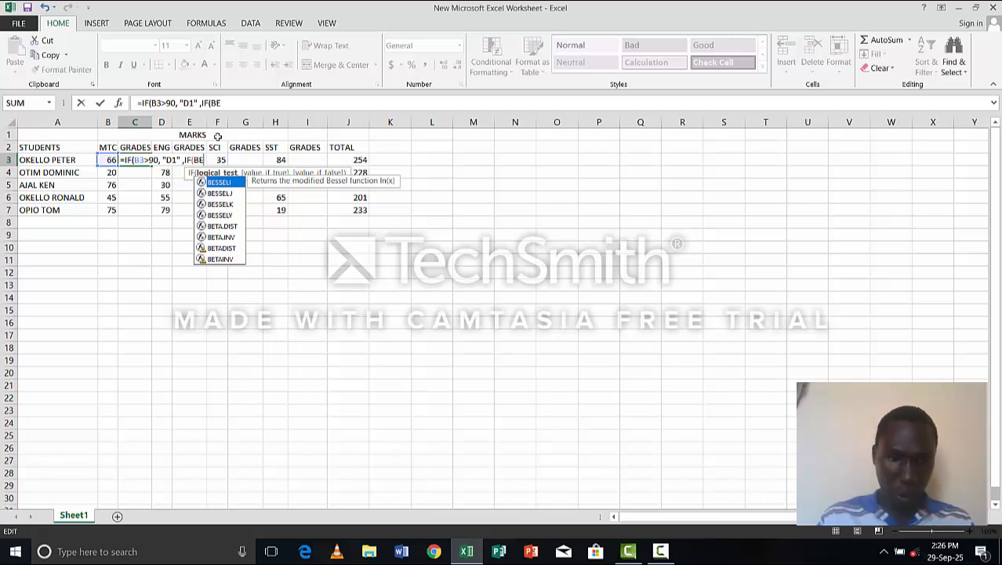
{"action": "key", "text": "BackSpace"}
{"action": "type", "text": "3"}
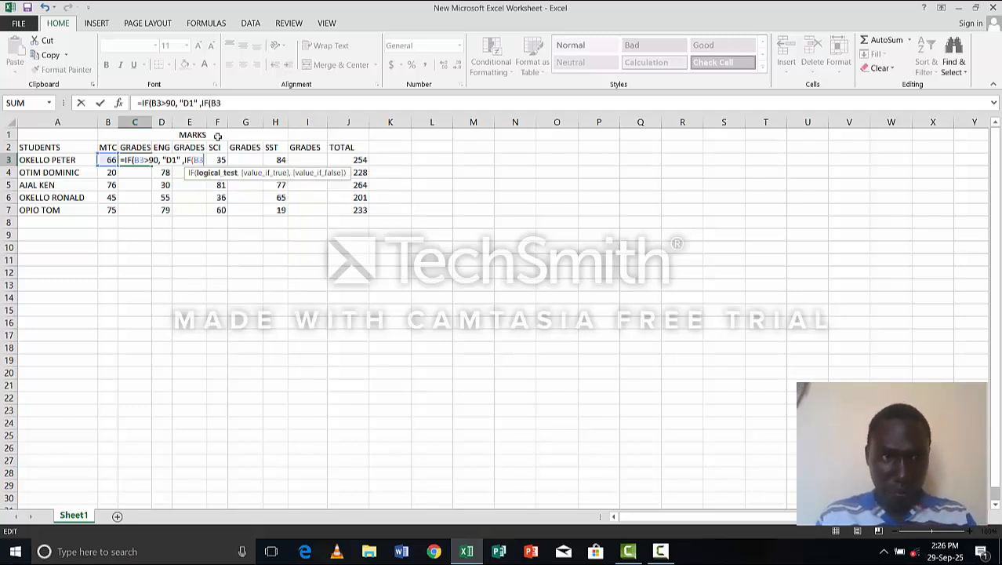
{"action": "type", "text": ">"}
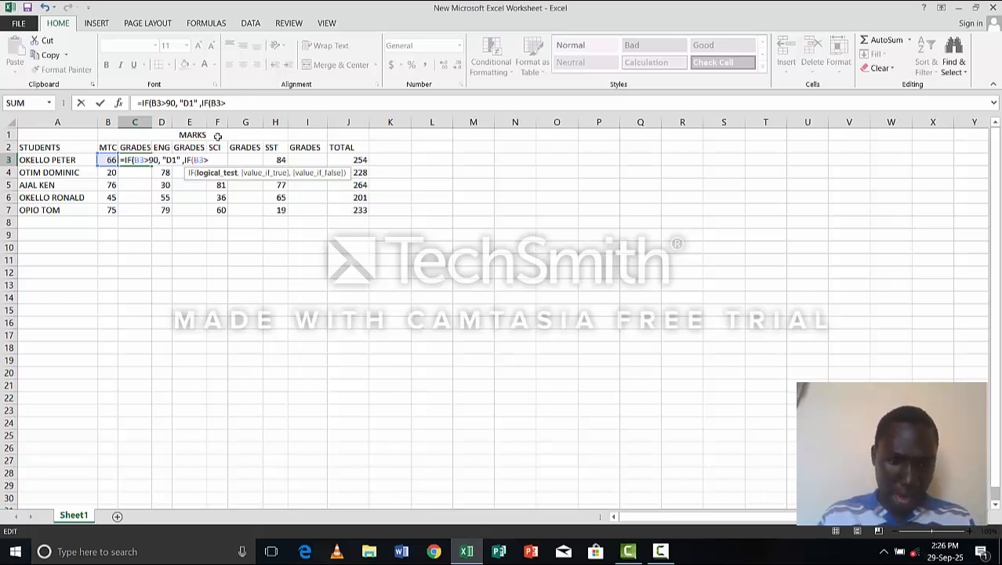
{"action": "type", "text": "85"}
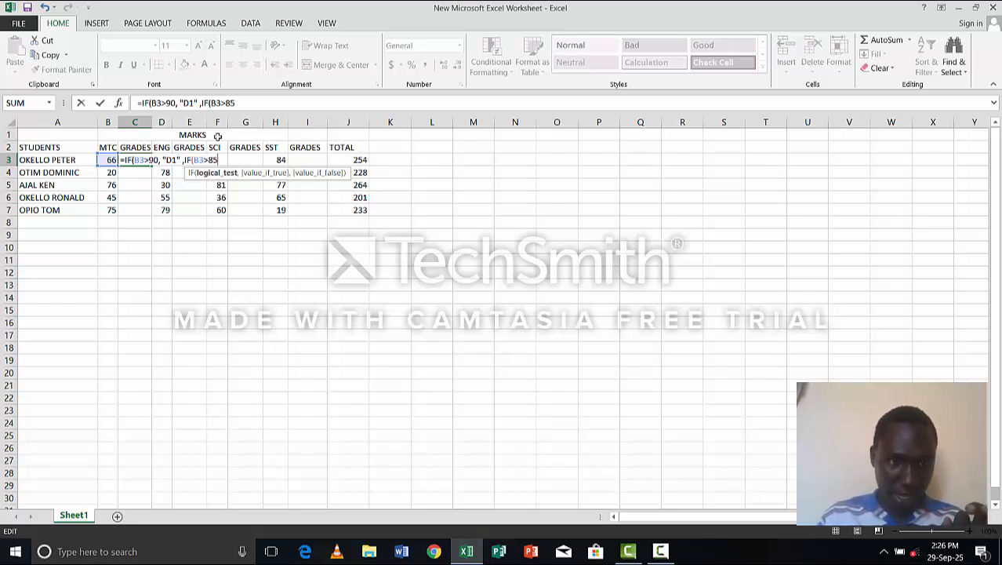
{"action": "type", "text": ", \""}
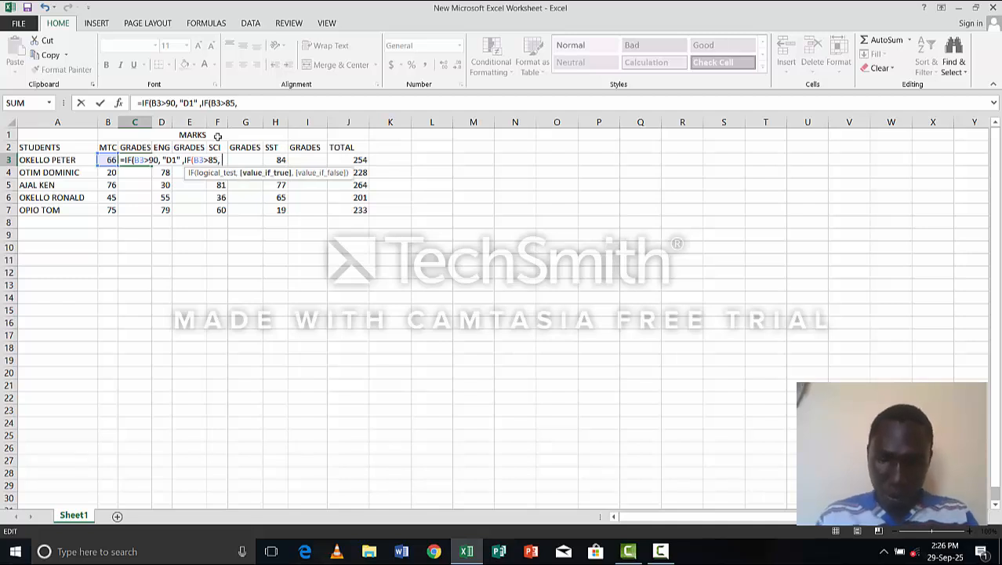
{"action": "type", "text": "D2"}
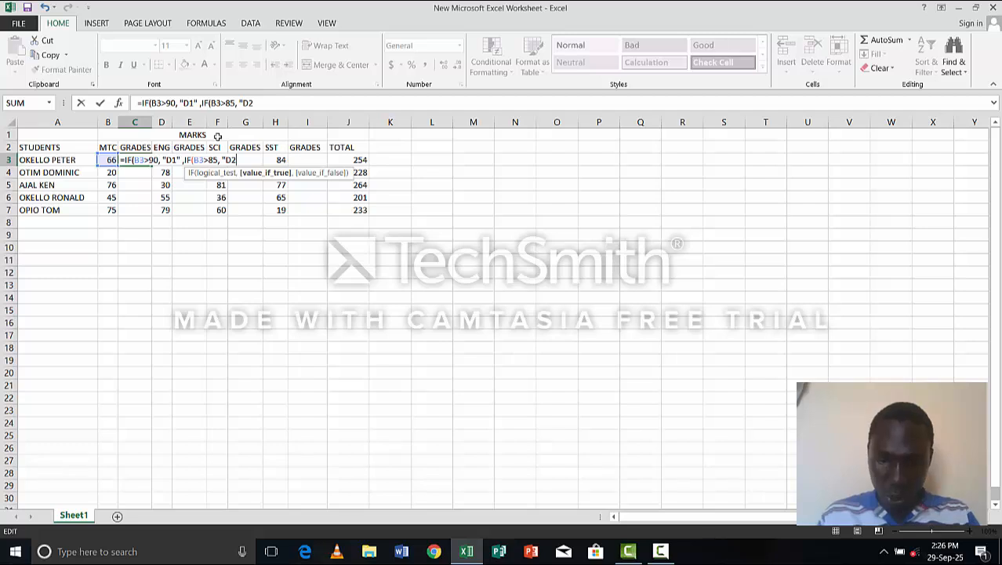
{"action": "type", "text": "\""}
{"action": "key", "text": "Return"}
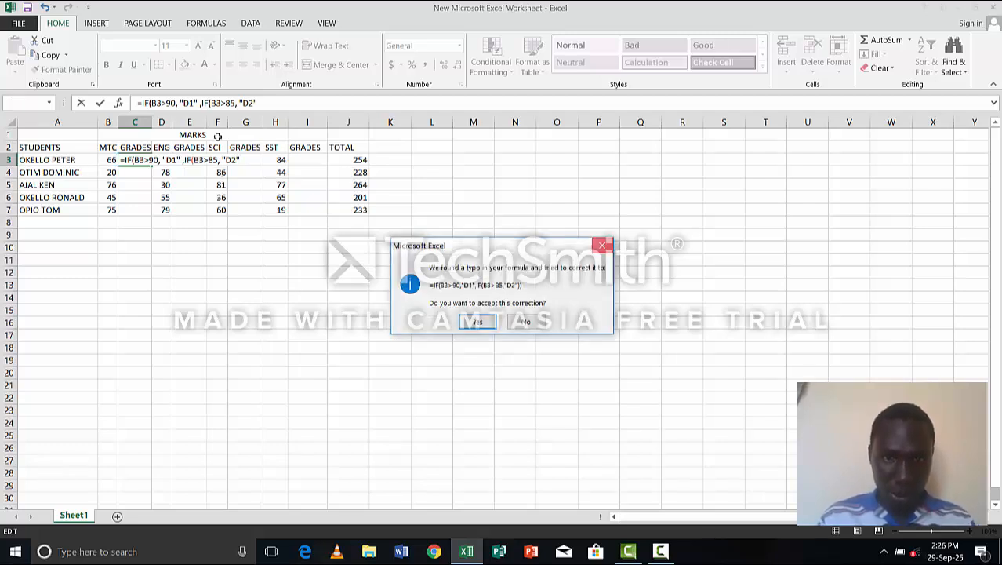
{"action": "left_click", "coordinate": [602, 246]}
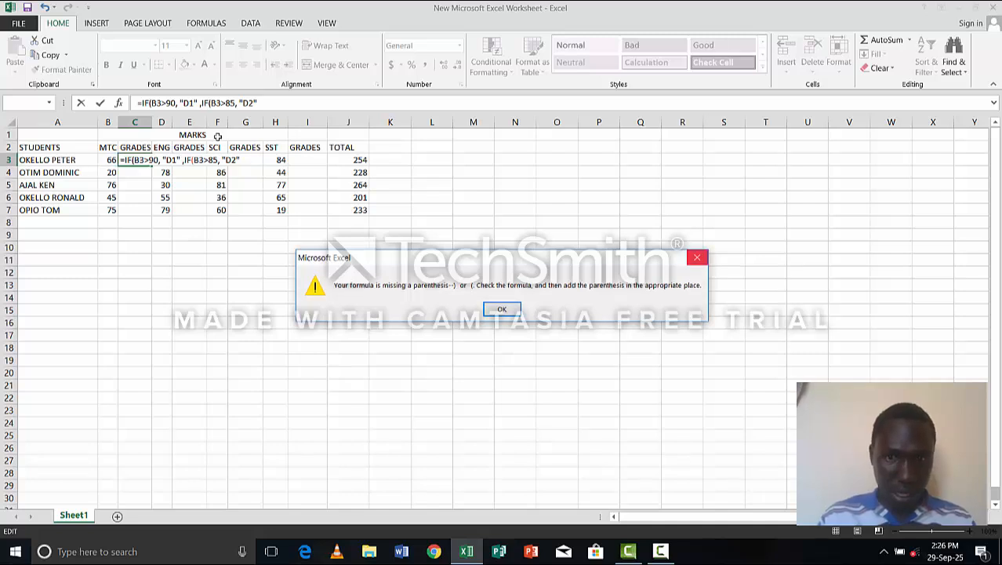
{"action": "left_click", "coordinate": [696, 257]}
{"action": "key", "text": "Right"}
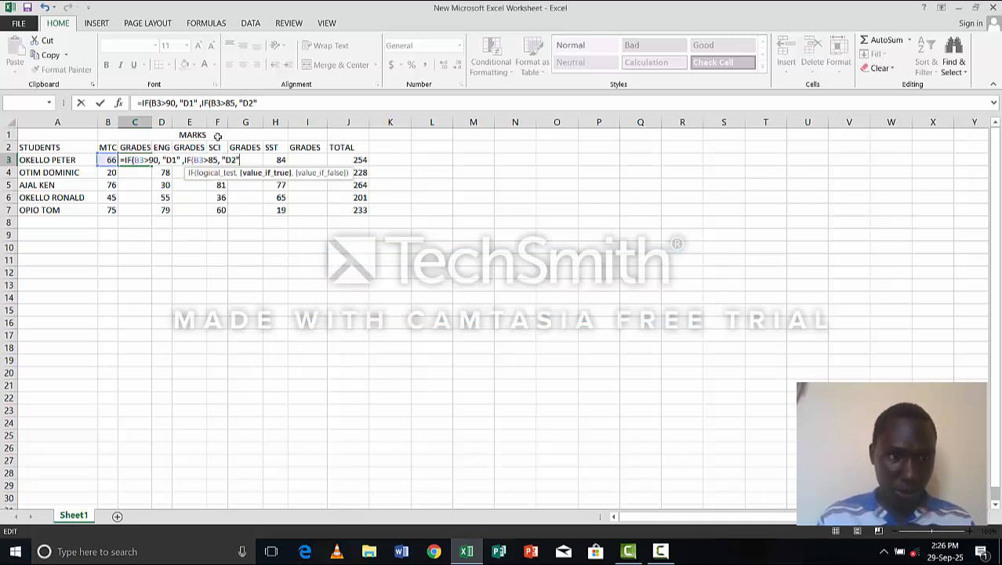
Add a third nested IF to the C3 formula, with its condition beginning B3>
{"action": "type", "text": ","}
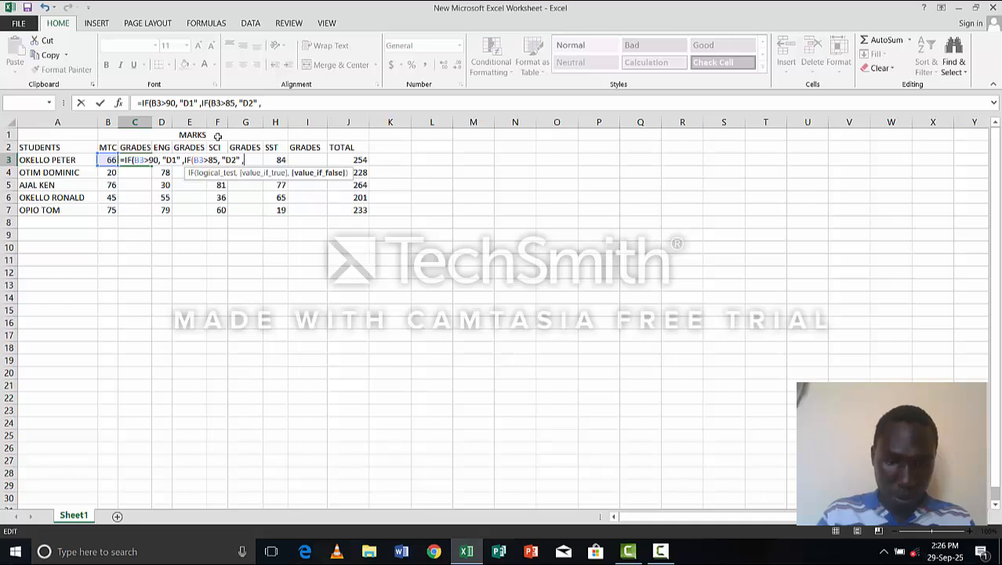
{"action": "type", "text": "IF("}
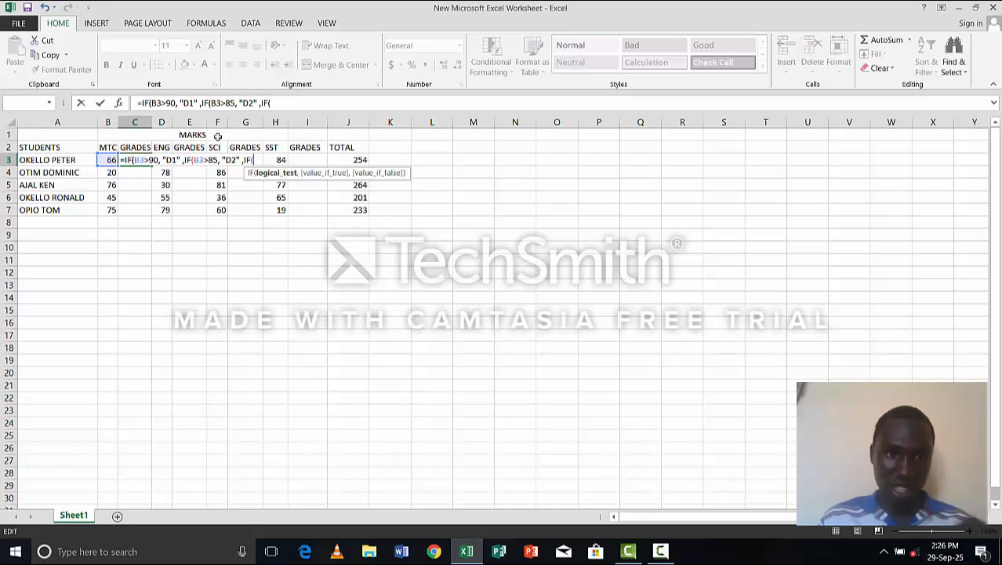
{"action": "type", "text": "B3>"}
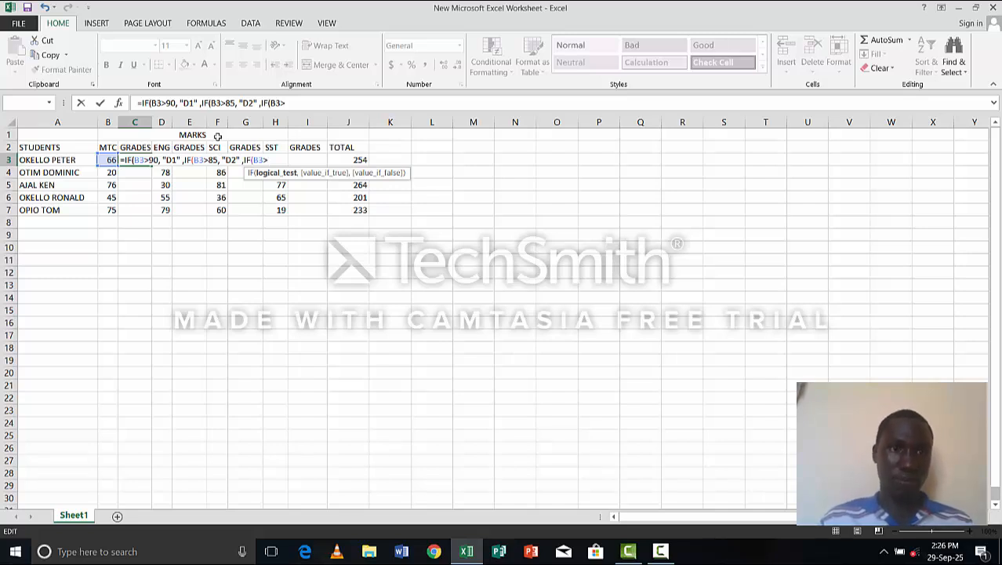
{"action": "key", "text": "Left"}
{"action": "key", "text": "Left"}
{"action": "key", "text": "Left"}
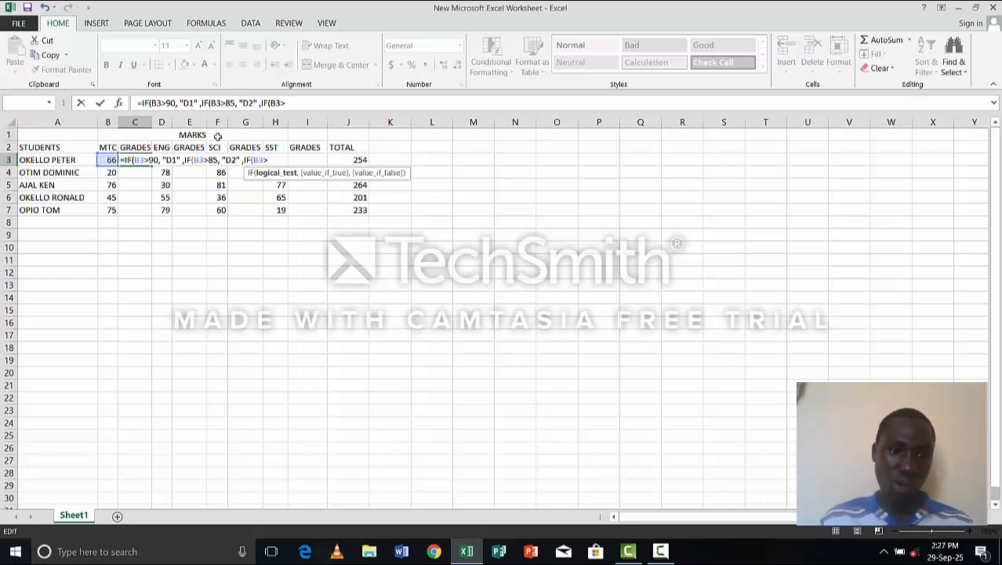
{"action": "type", "text": "75"}
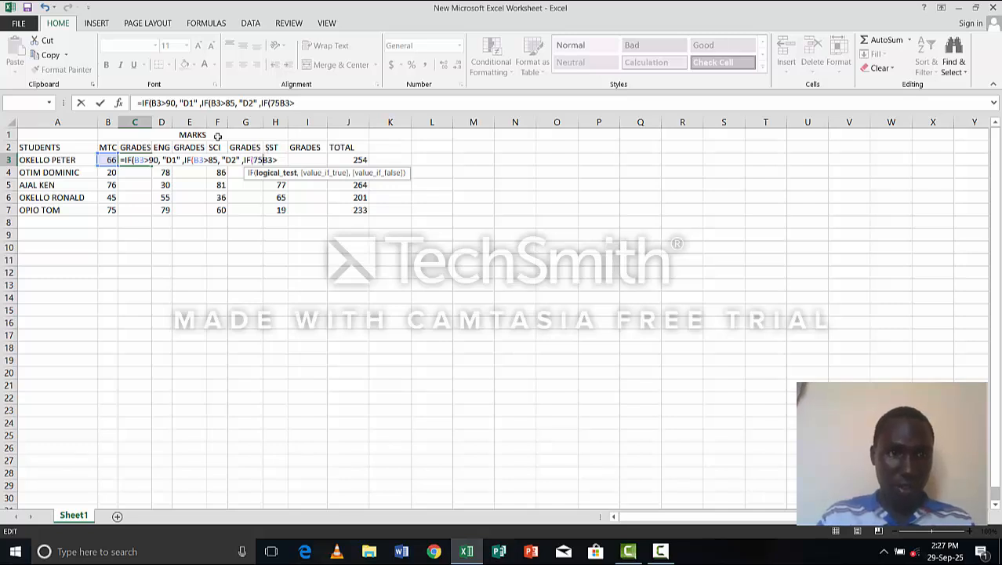
{"action": "key", "text": "BackSpace"}
{"action": "key", "text": "BackSpace"}
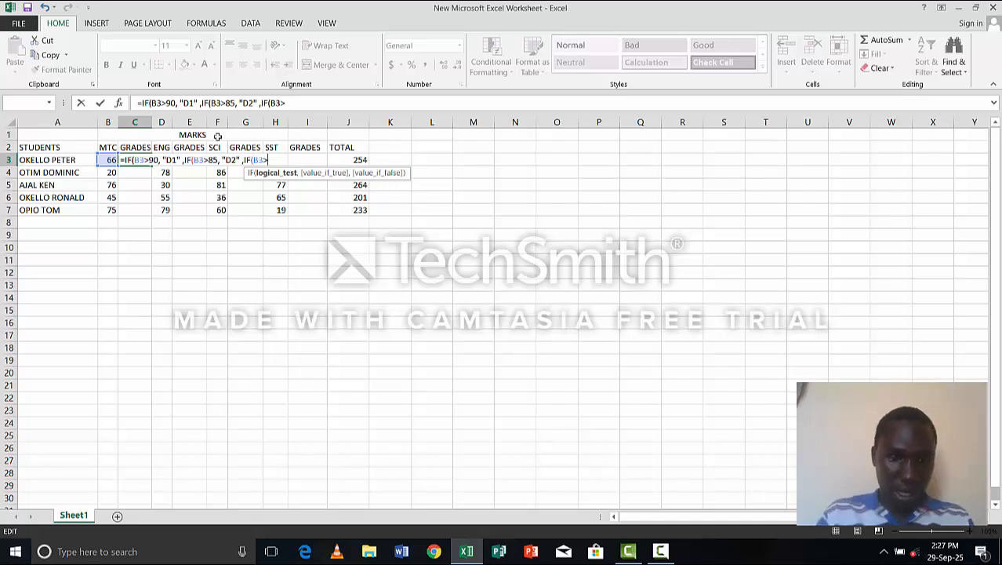
Complete the third IF condition in the C3 formula with the threshold 75 and the result "C3"
{"action": "type", "text": "7"}
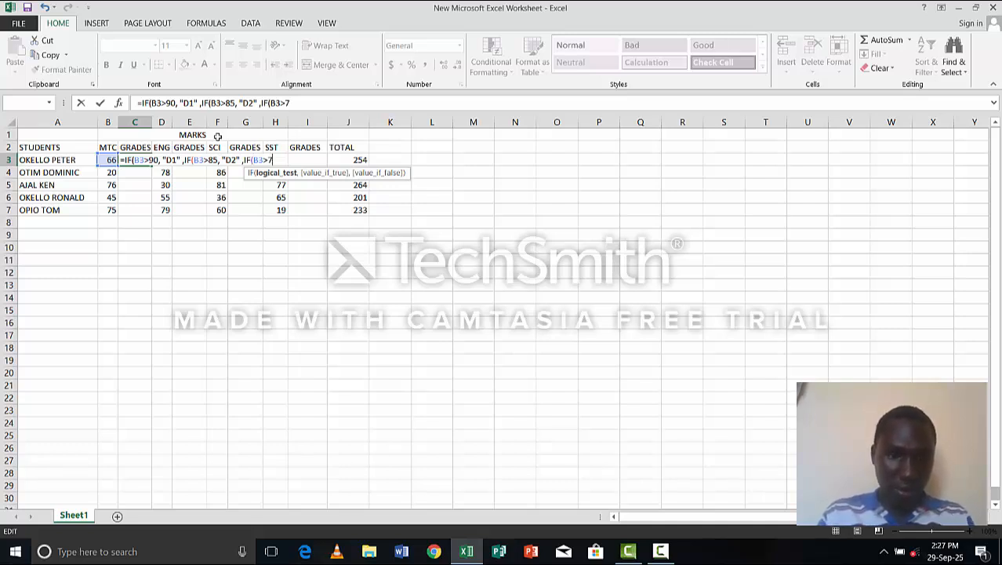
{"action": "type", "text": "5"}
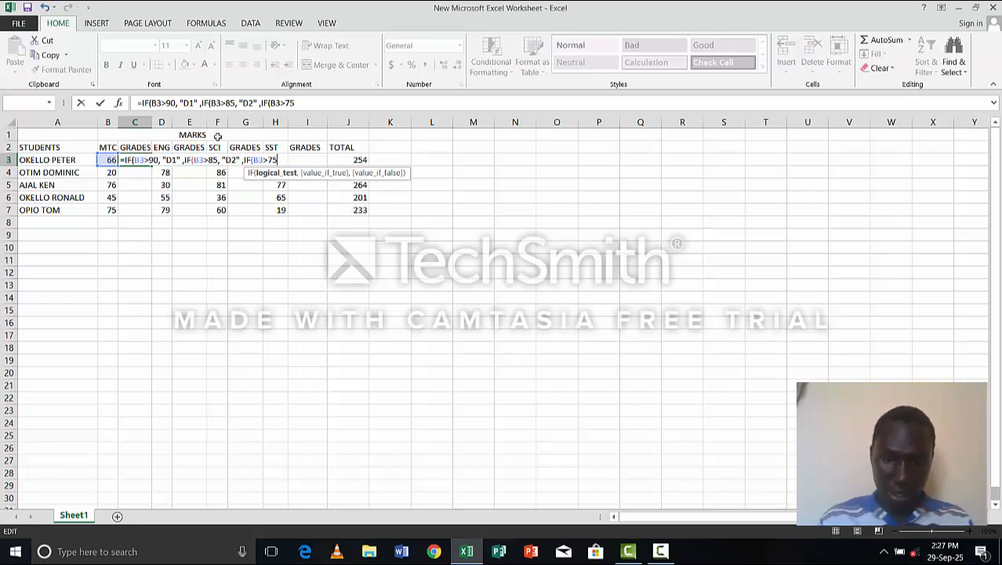
{"action": "type", "text": ", \""}
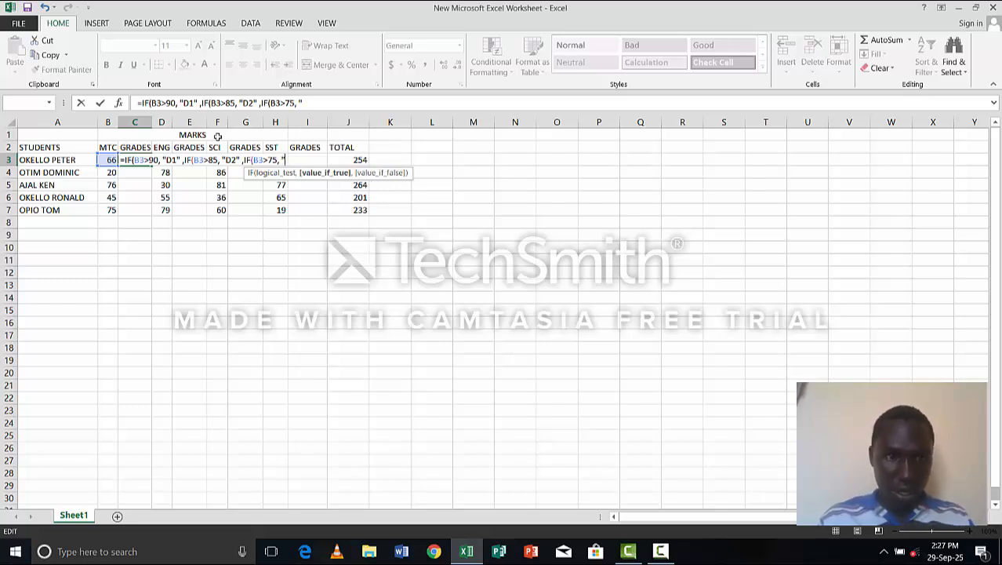
{"action": "type", "text": "C3\""}
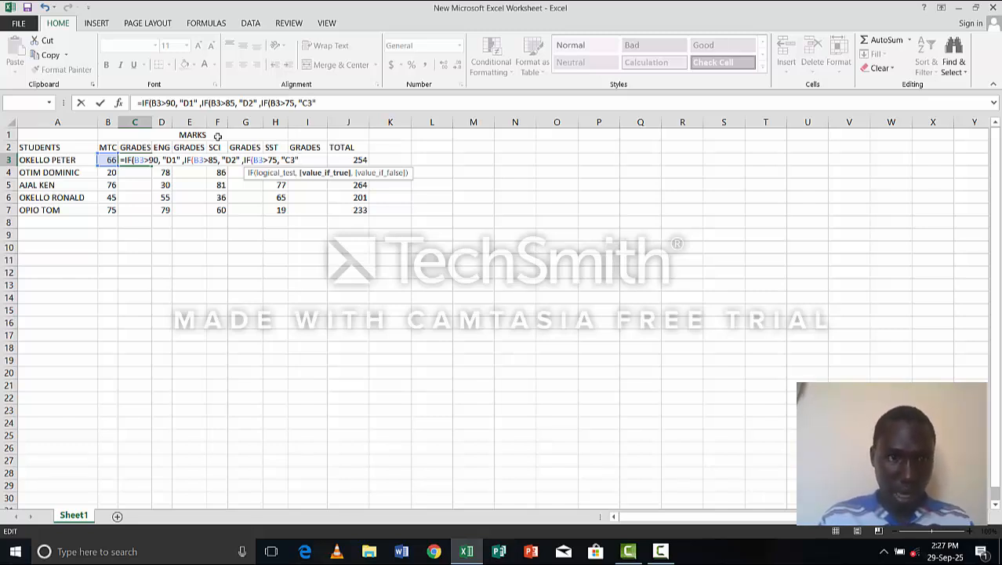
{"action": "key", "text": "Left"}
{"action": "key", "text": "Left"}
{"action": "key", "text": "Left"}
{"action": "key", "text": "Left"}
{"action": "key", "text": "Left"}
{"action": "key", "text": "Left"}
{"action": "key", "text": "Left"}
{"action": "key", "text": "Left"}
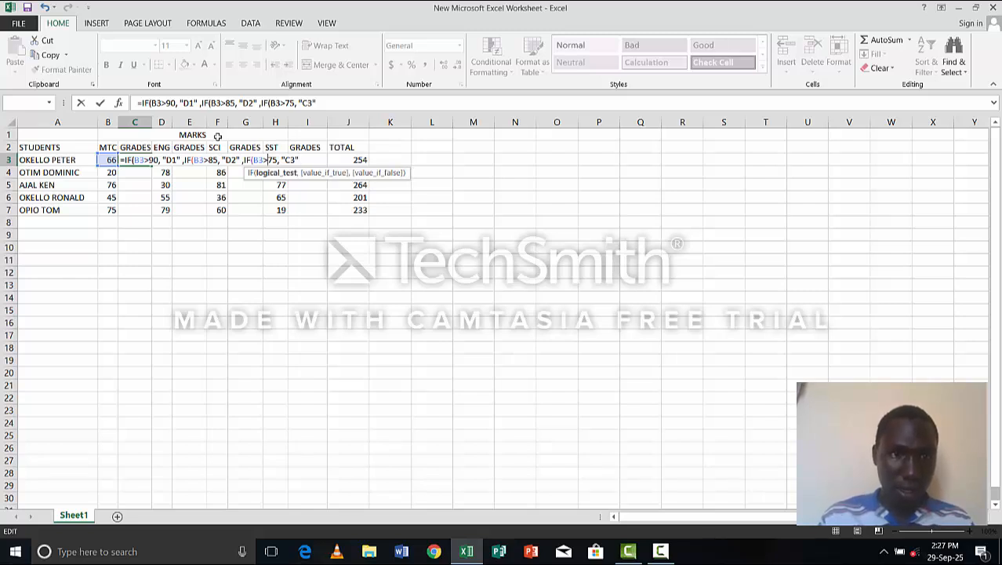
{"action": "key", "text": "Right"}
{"action": "key", "text": "Right"}
{"action": "key", "text": "Right"}
{"action": "key", "text": "Right"}
{"action": "key", "text": "Right"}
{"action": "key", "text": "Right"}
{"action": "key", "text": "Right"}
{"action": "key", "text": "Right"}
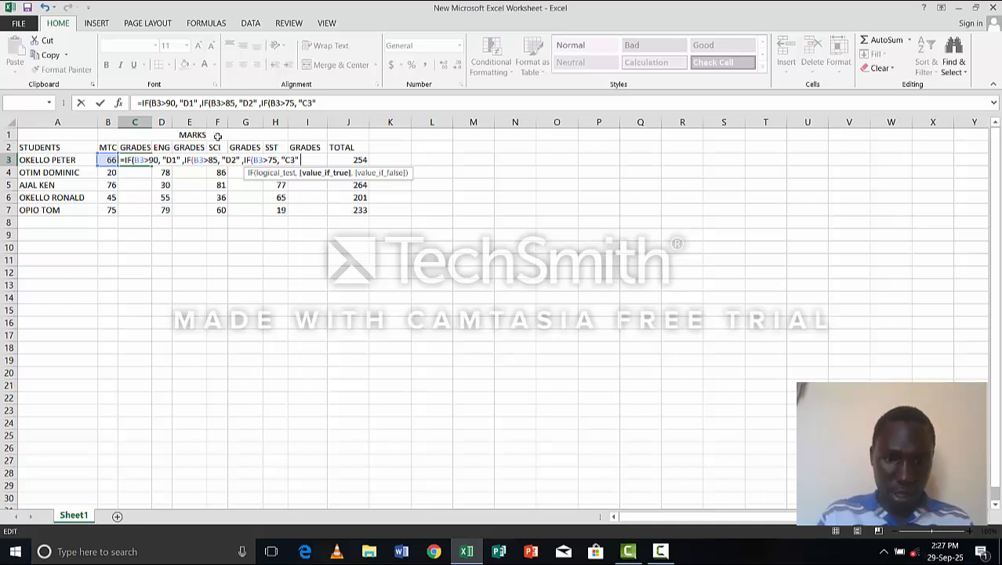
Nest a fourth IF in the C3 formula with the condition B3>65, and open its text result
{"action": "type", "text": ","}
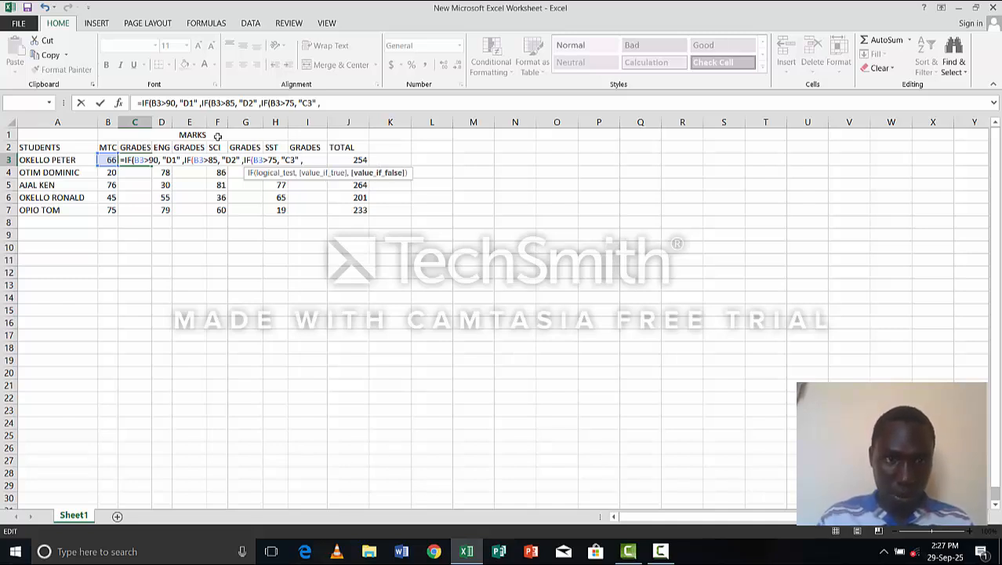
{"action": "type", "text": "IF"}
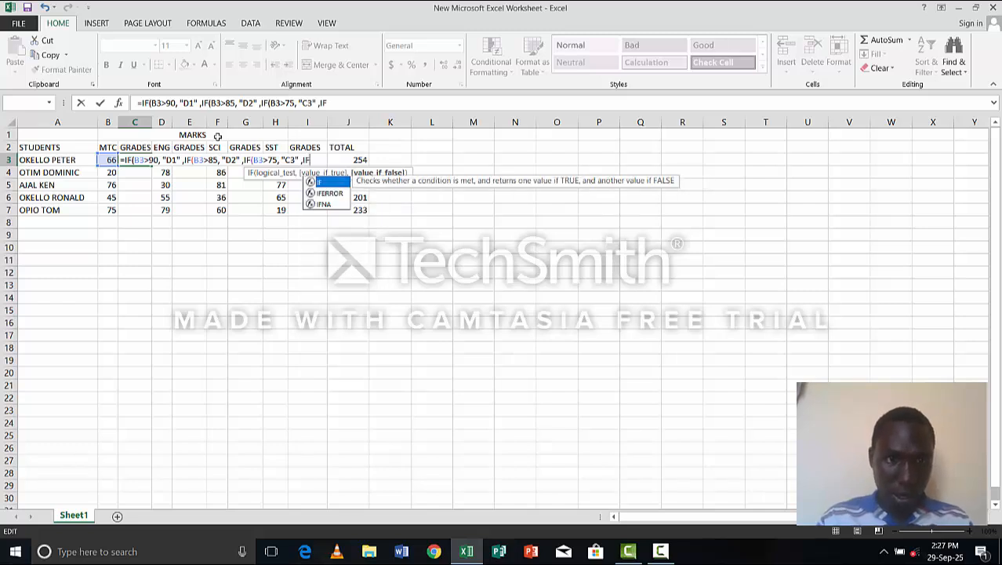
{"action": "key", "text": "Escape"}
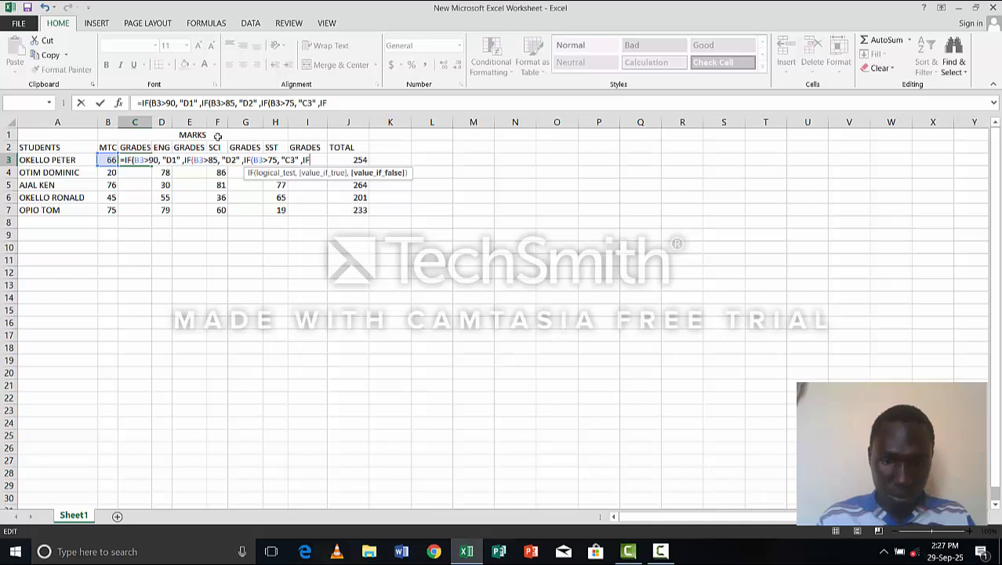
{"action": "type", "text": "("}
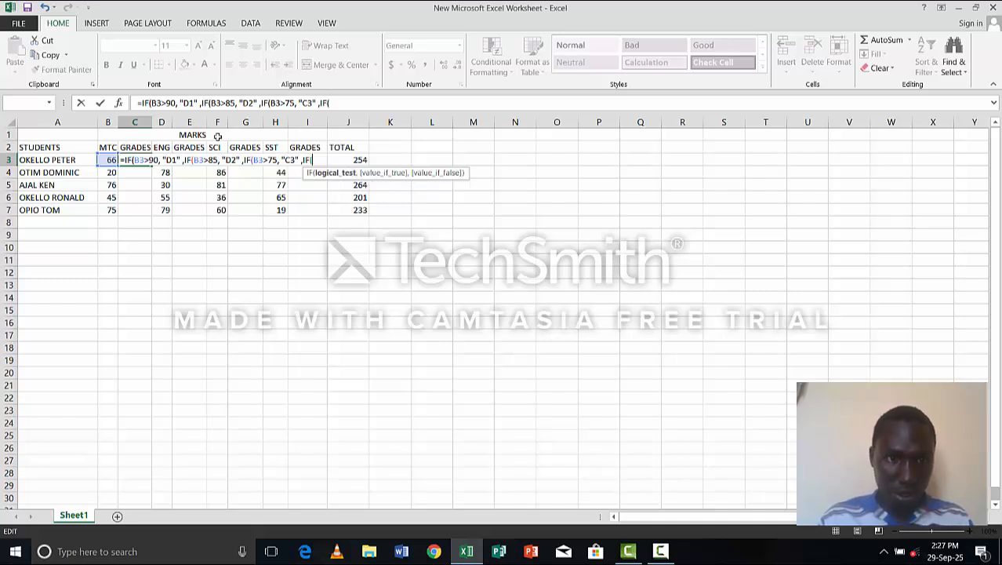
{"action": "type", "text": "B3>"}
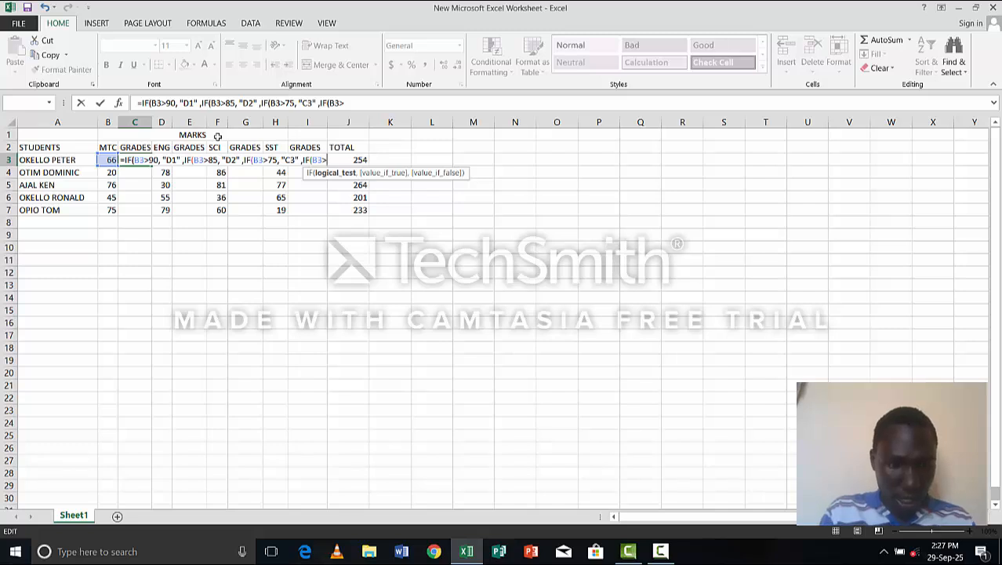
{"action": "type", "text": "5"}
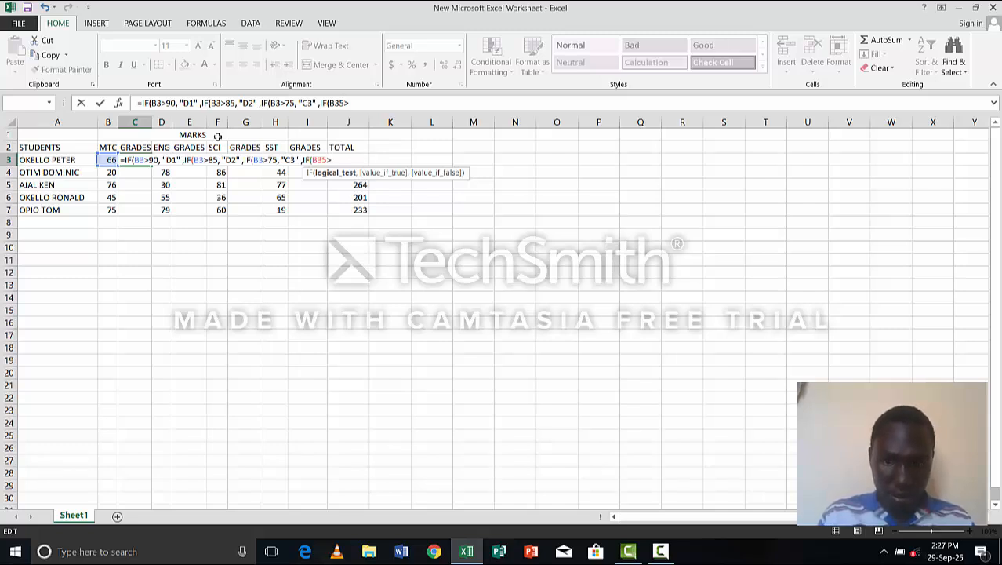
{"action": "key", "text": "BackSpace"}
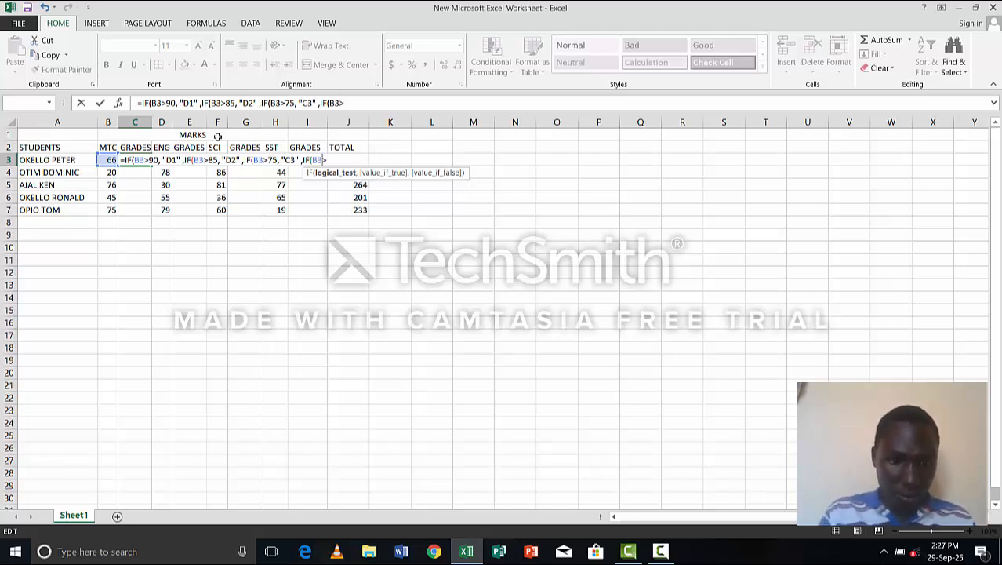
{"action": "type", "text": "65"}
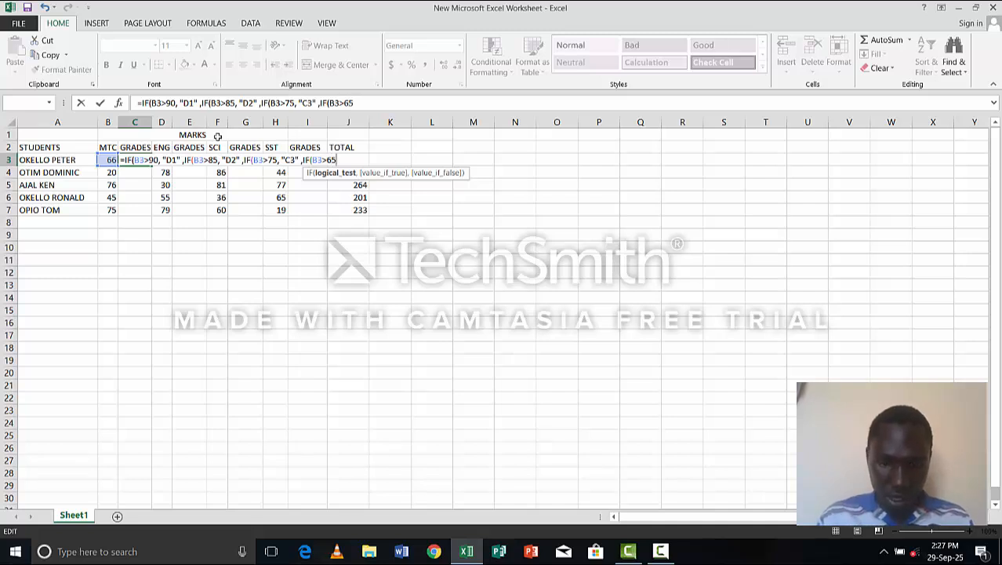
{"action": "type", "text": ", \""}
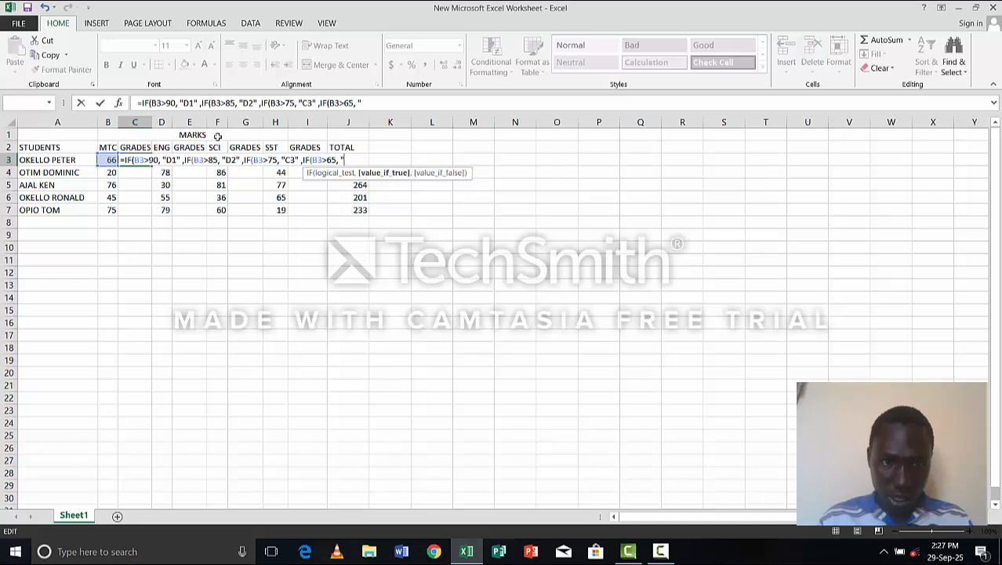
{"action": "key", "text": "Left"}
{"action": "key", "text": "Left"}
{"action": "key", "text": "Left"}
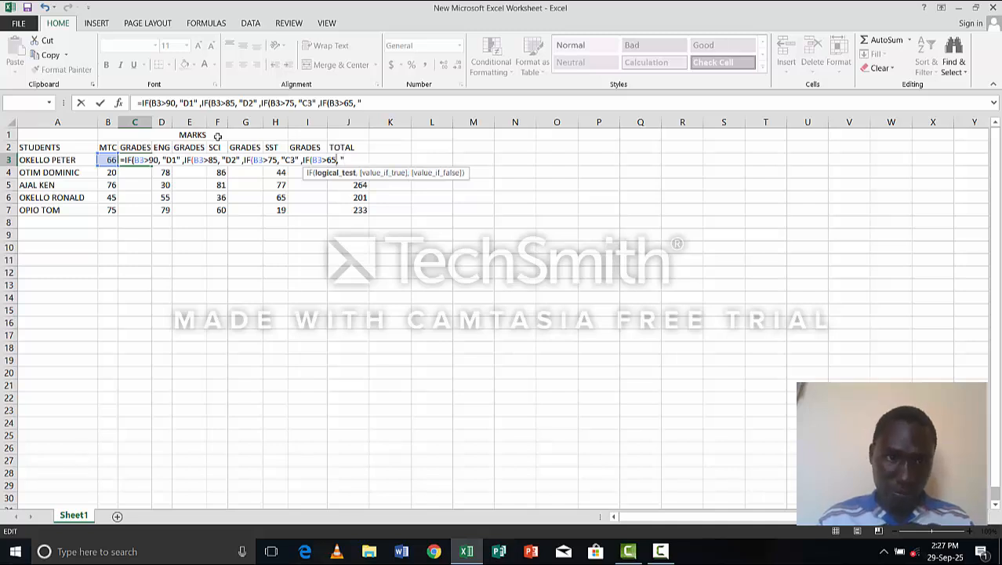
{"action": "type", "text": "C4"}
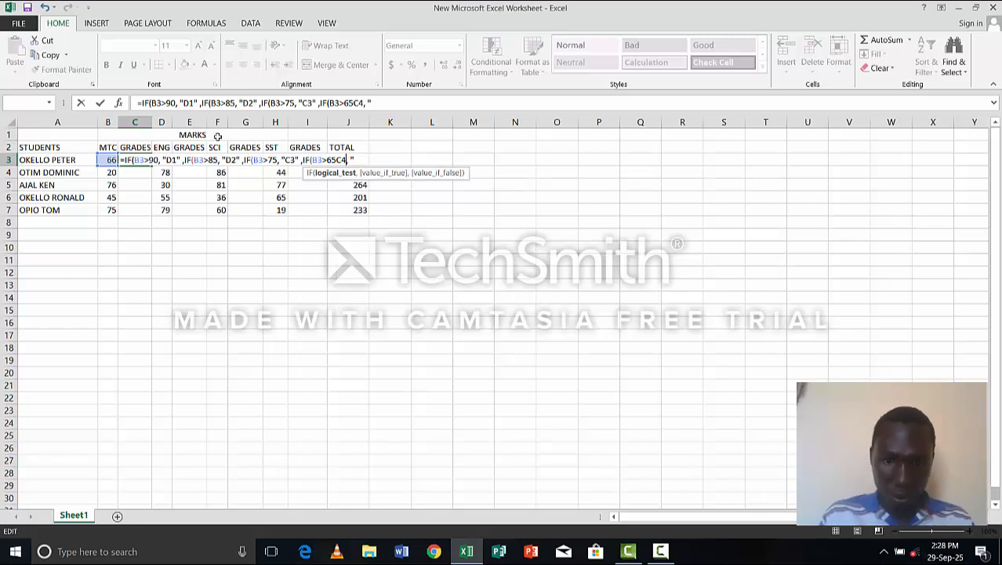
{"action": "key", "text": "BackSpace"}
{"action": "key", "text": "BackSpace"}
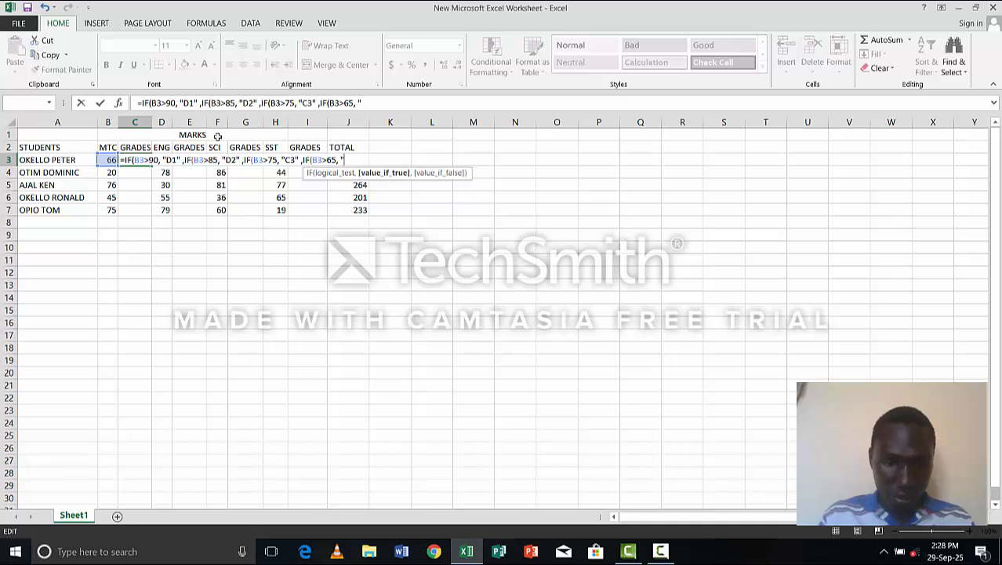
Enter "C4" as the fourth IF's result in the C3 formula and open a fifth nested IF with its condition beginning B3>
{"action": "type", "text": "C4"}
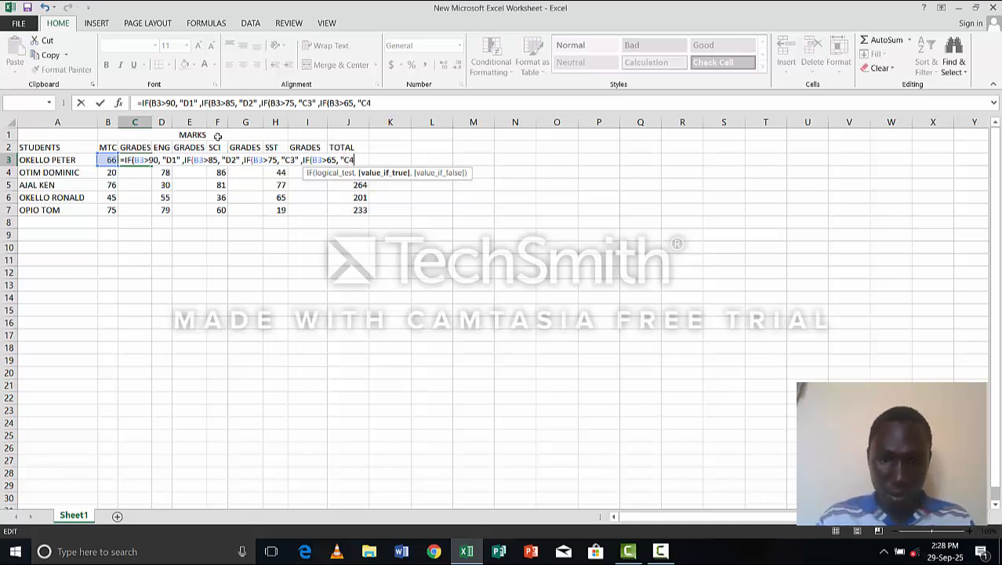
{"action": "type", "text": "\""}
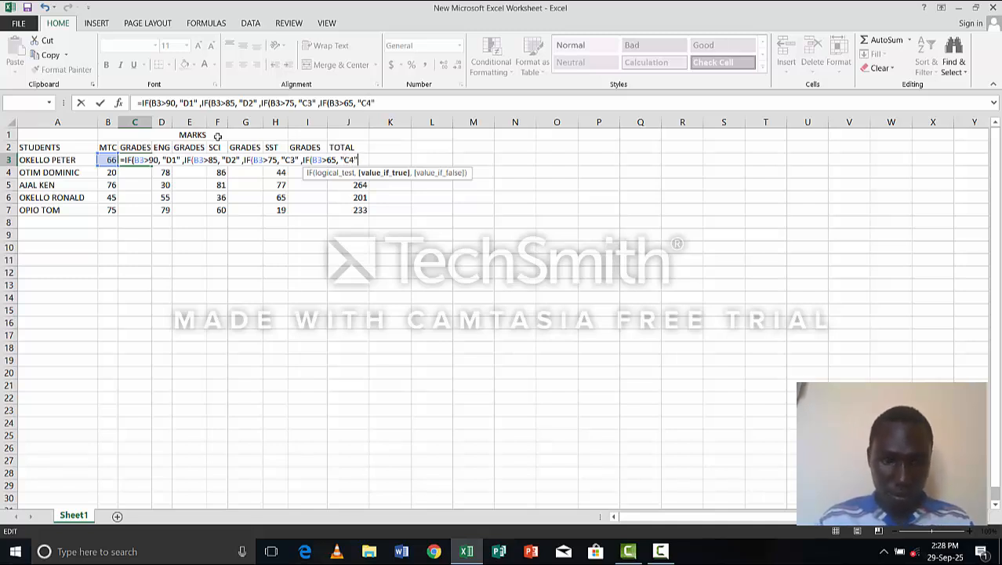
{"action": "type", "text": " ,"}
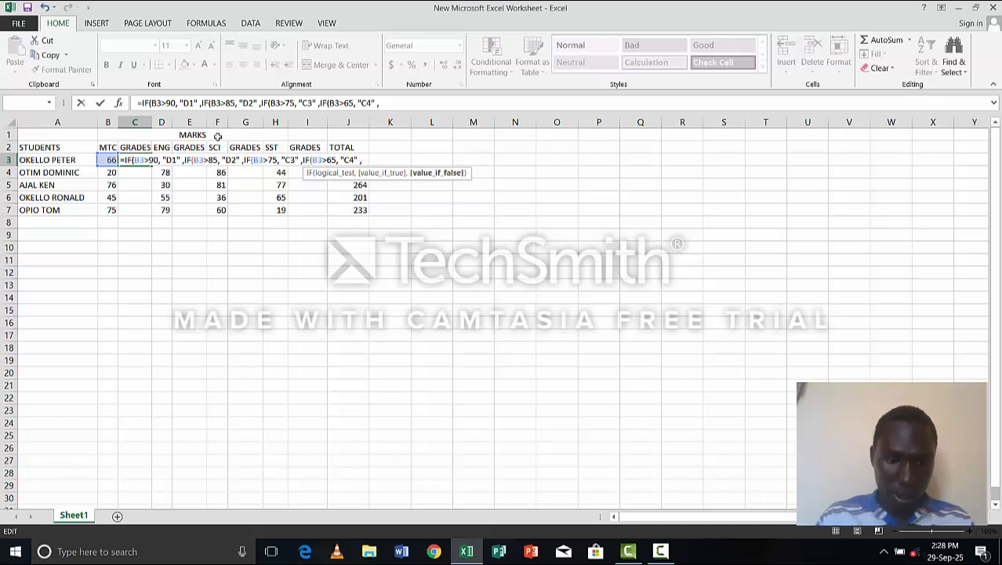
{"action": "type", "text": "IF"}
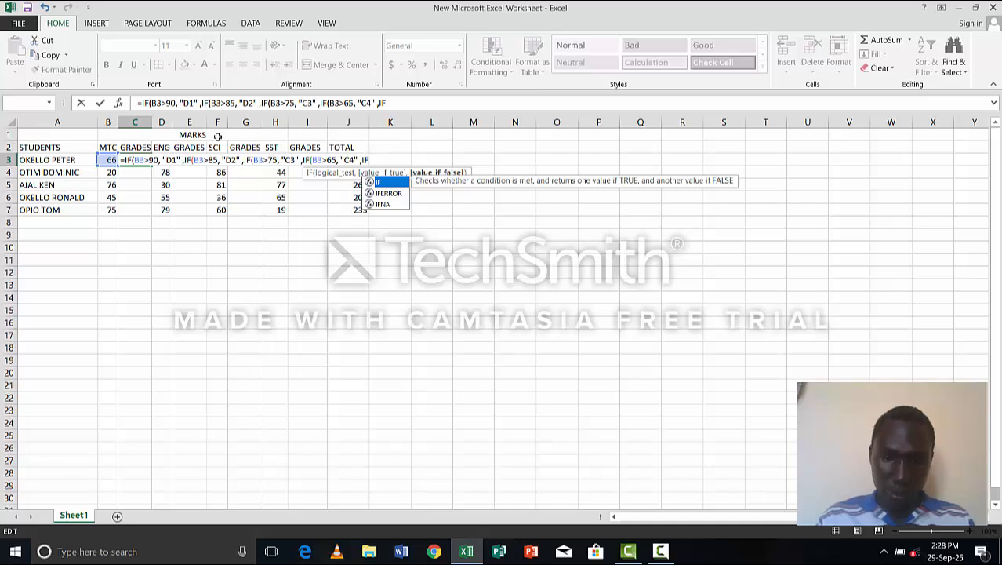
{"action": "type", "text": "("}
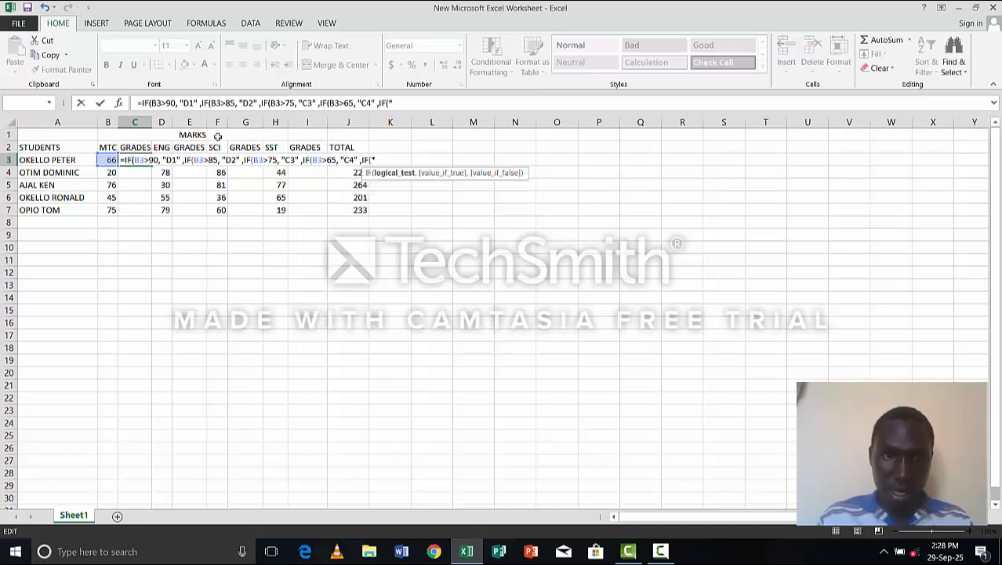
{"action": "type", "text": "B3"}
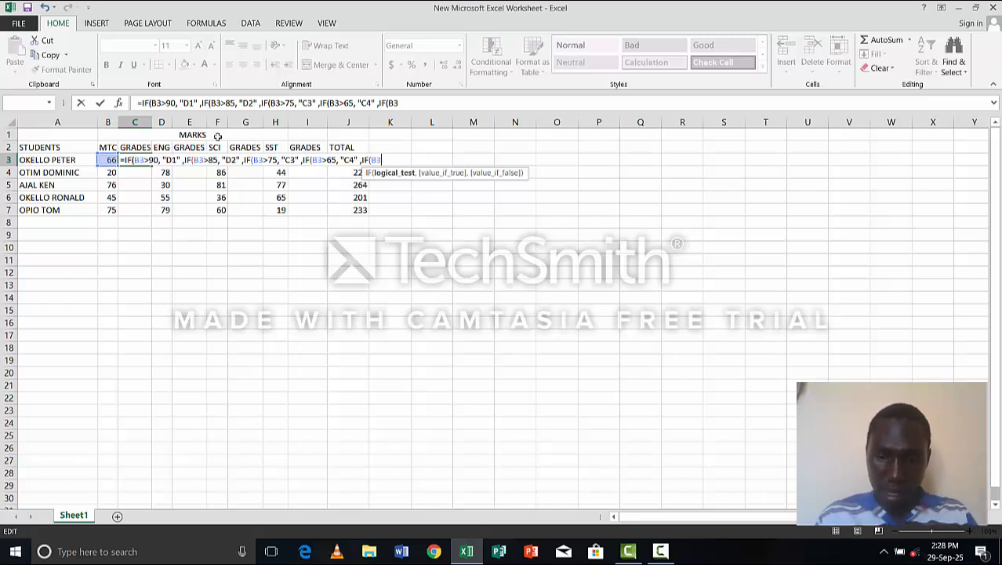
{"action": "type", "text": ">"}
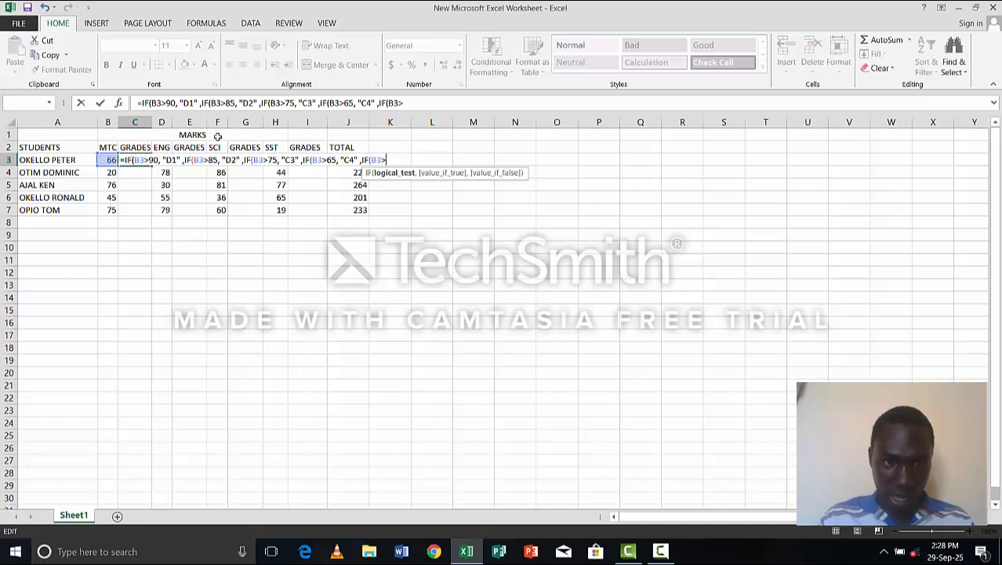
{"action": "key", "text": "F2"}
{"action": "key", "text": "Up"}
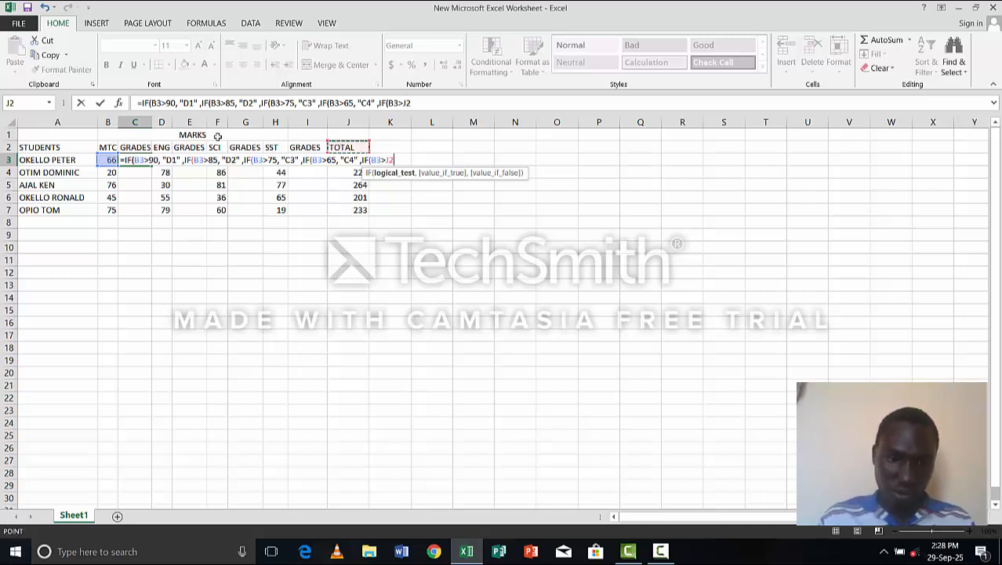
{"action": "type", "text": "55"}
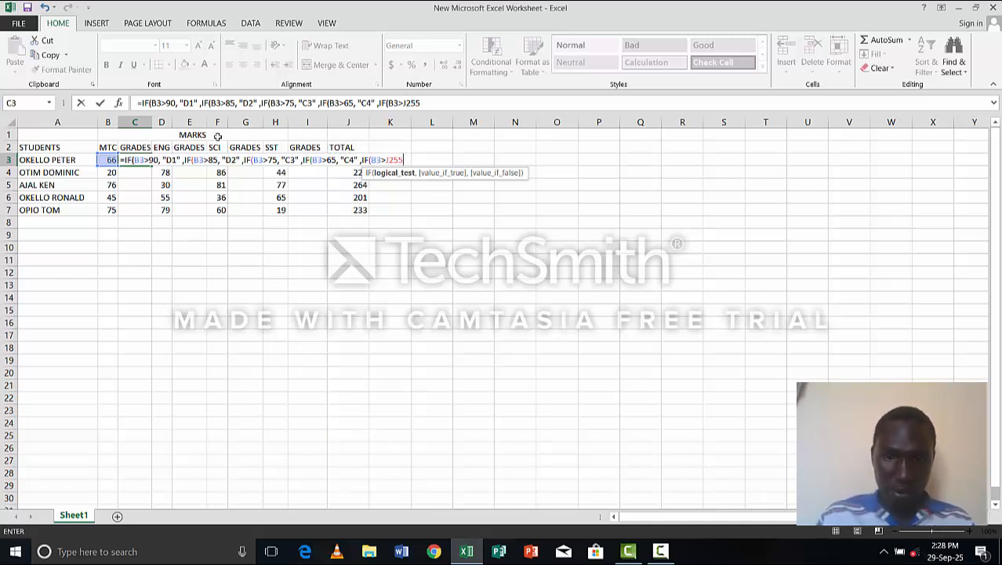
{"action": "key", "text": "BackSpace"}
{"action": "key", "text": "BackSpace"}
{"action": "key", "text": "BackSpace"}
{"action": "key", "text": "BackSpace"}
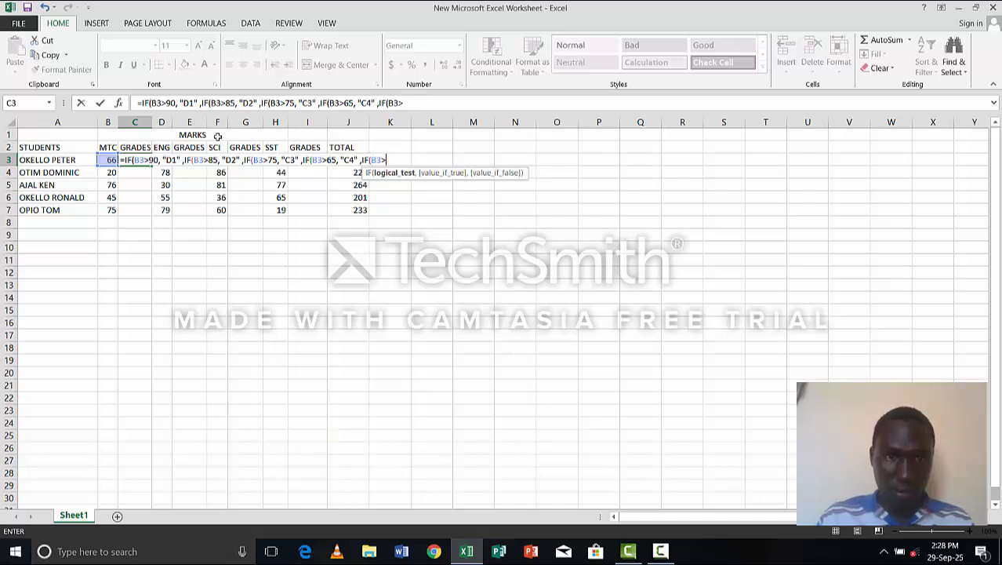
Complete the fifth IF in the C3 formula with the threshold 55 and the result "C5"
{"action": "type", "text": "55"}
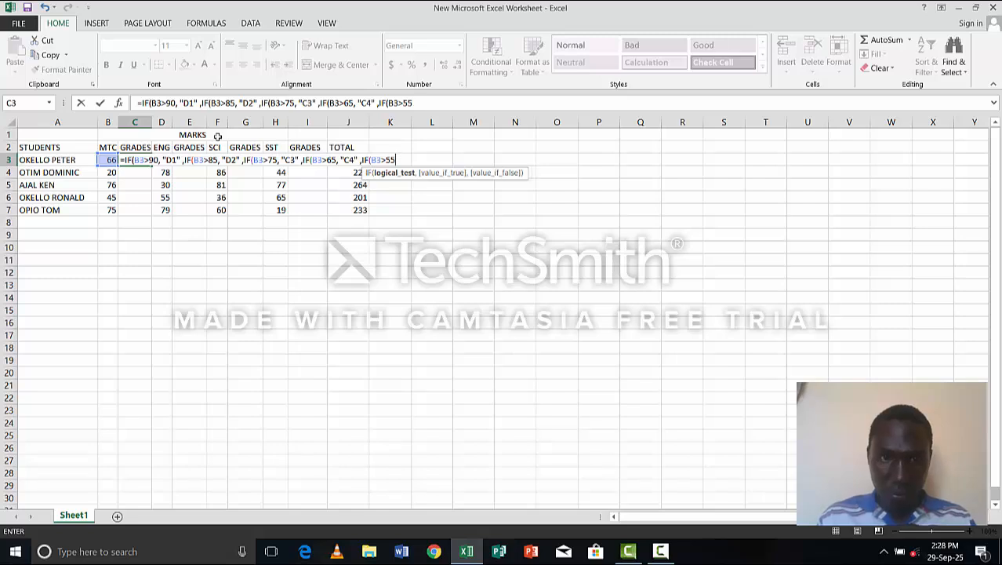
{"action": "type", "text": ","}
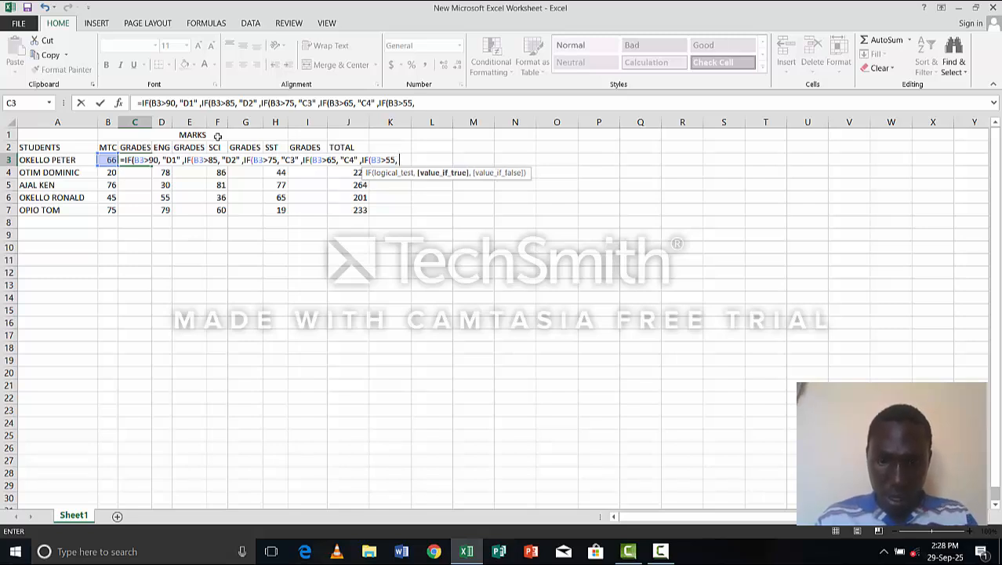
{"action": "type", "text": " \"C5"}
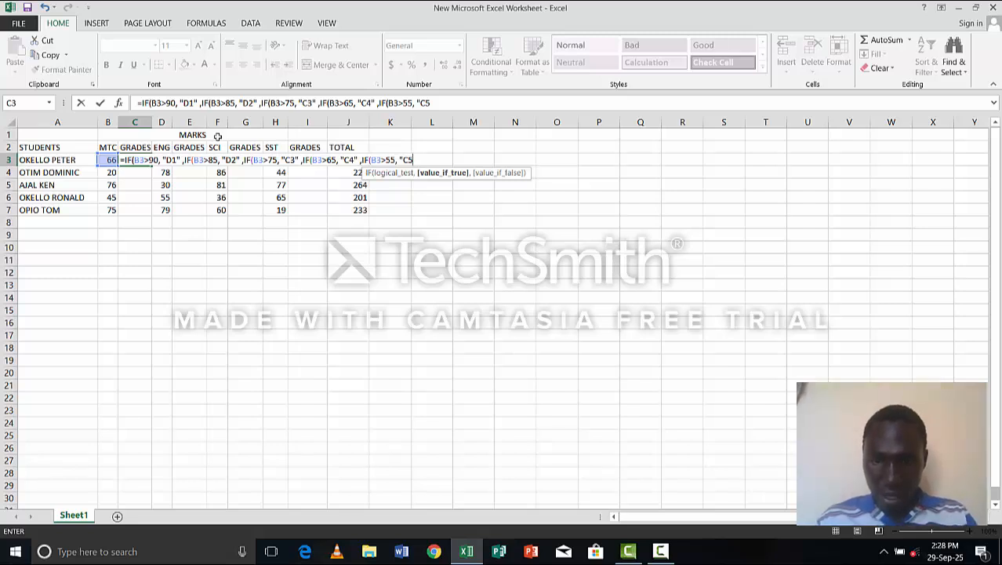
{"action": "key", "text": "Return"}
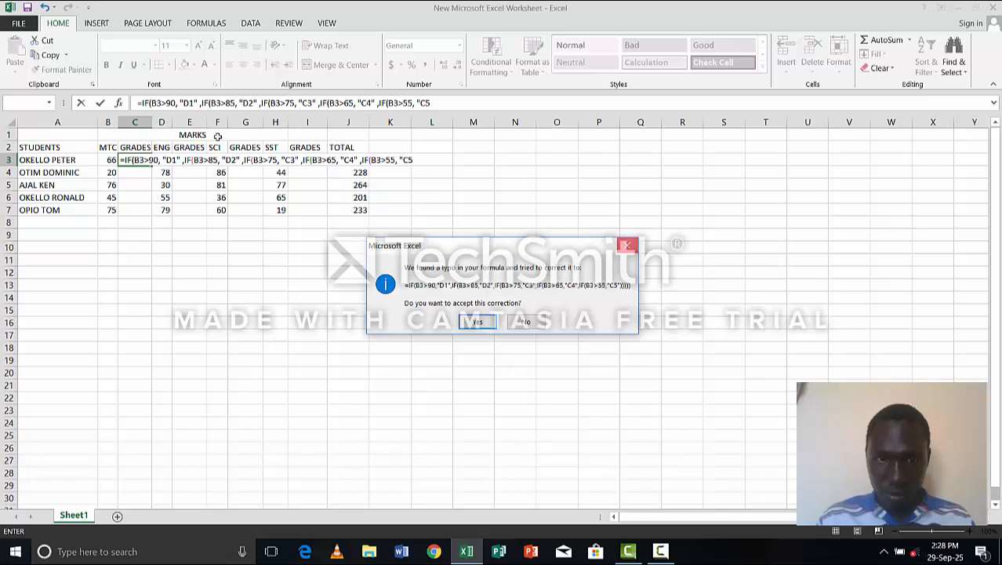
{"action": "left_click", "coordinate": [628, 246]}
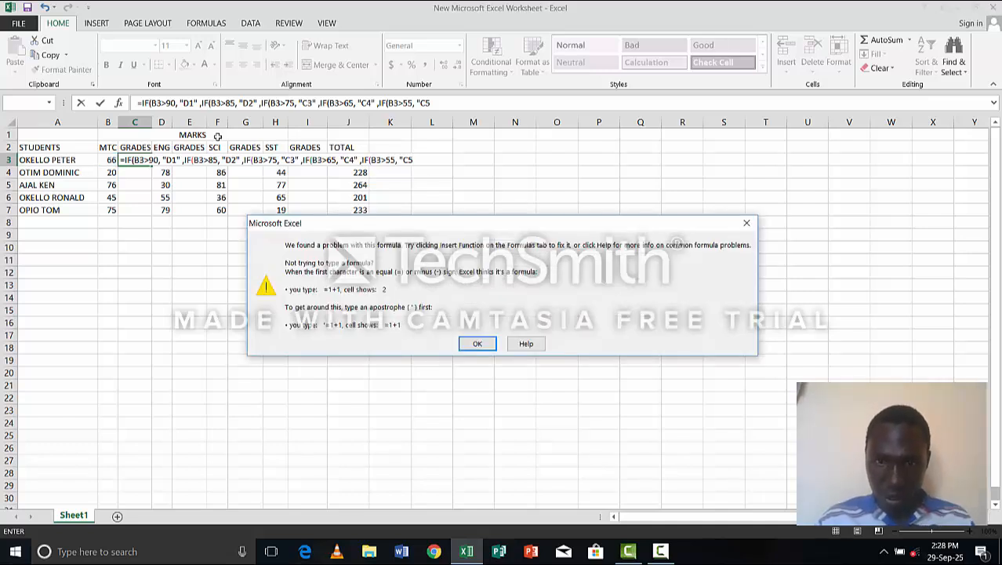
{"action": "key", "text": "Return"}
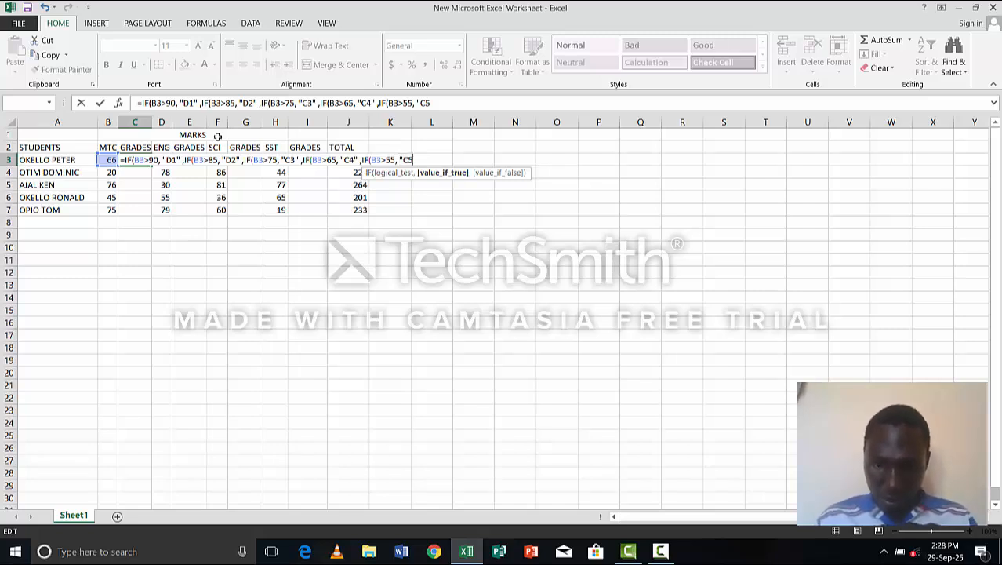
{"action": "type", "text": "\""}
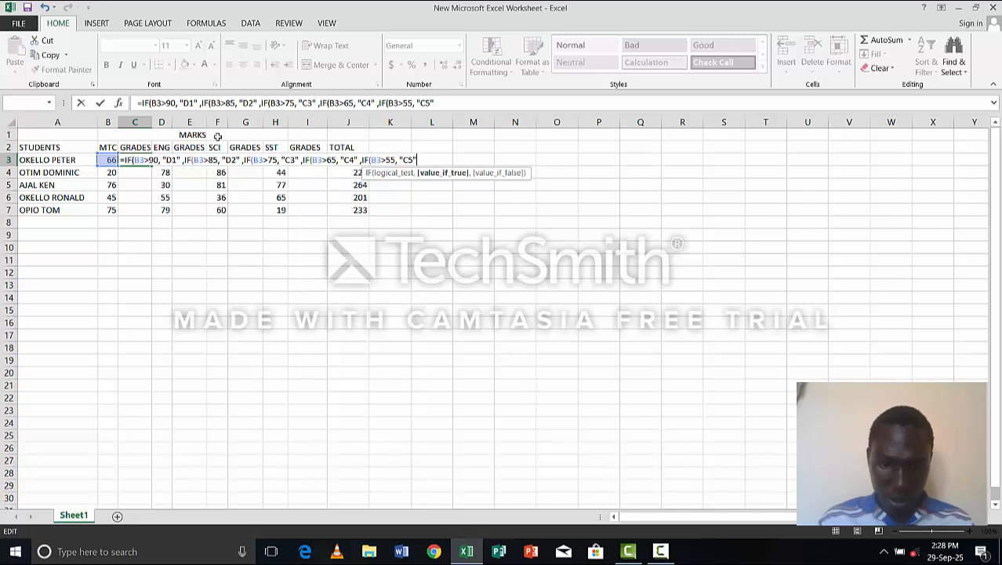
Nest a sixth IF in the C3 formula with the condition B3>50
{"action": "type", "text": " ,IF"}
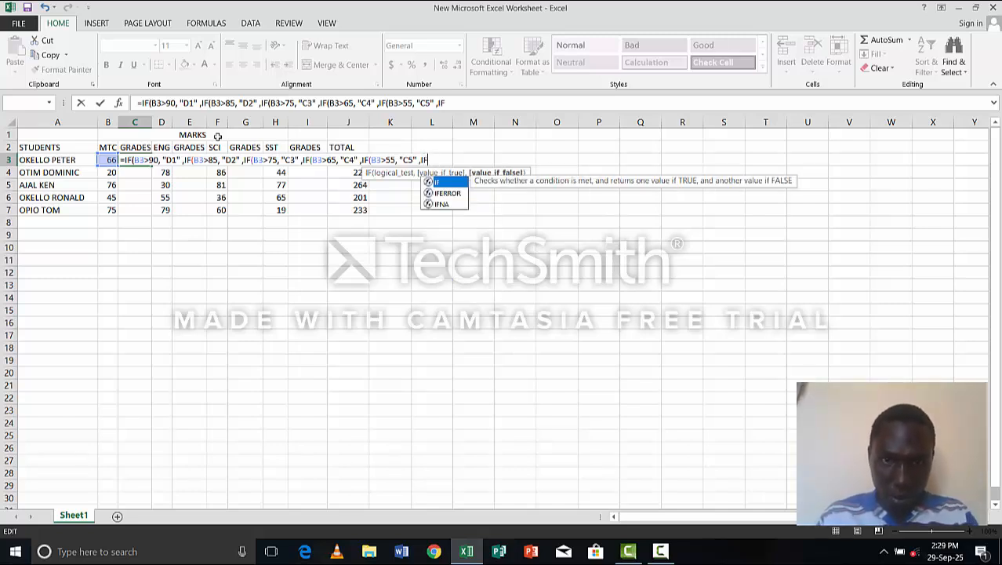
{"action": "type", "text": "(B3>"}
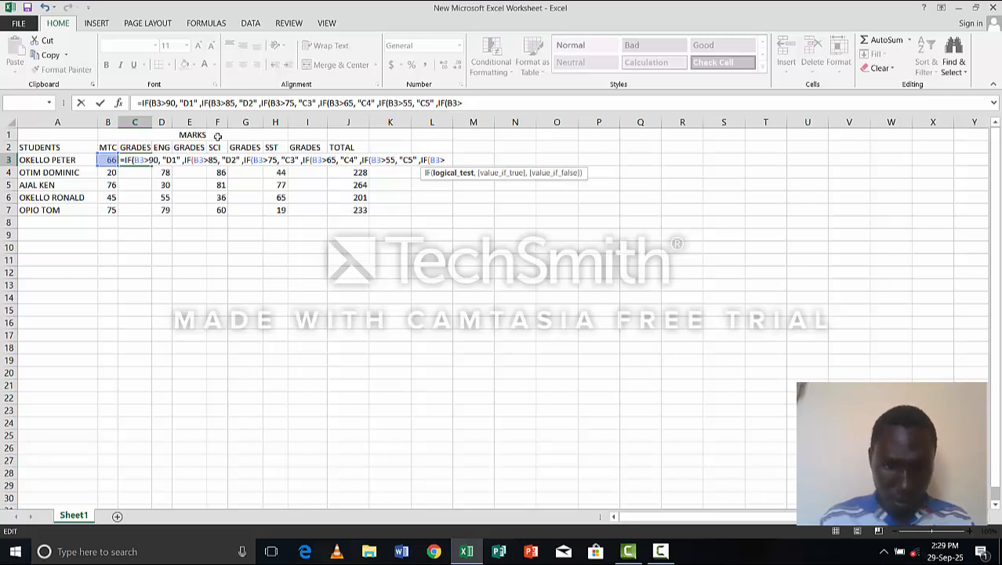
{"action": "type", "text": "50."}
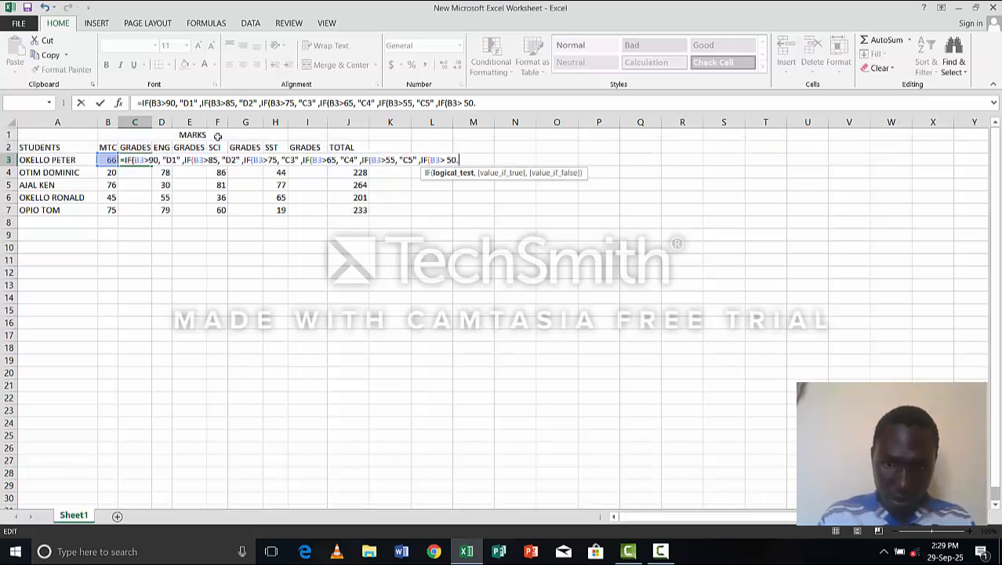
{"action": "key", "text": "BackSpace"}
{"action": "type", "text": ","}
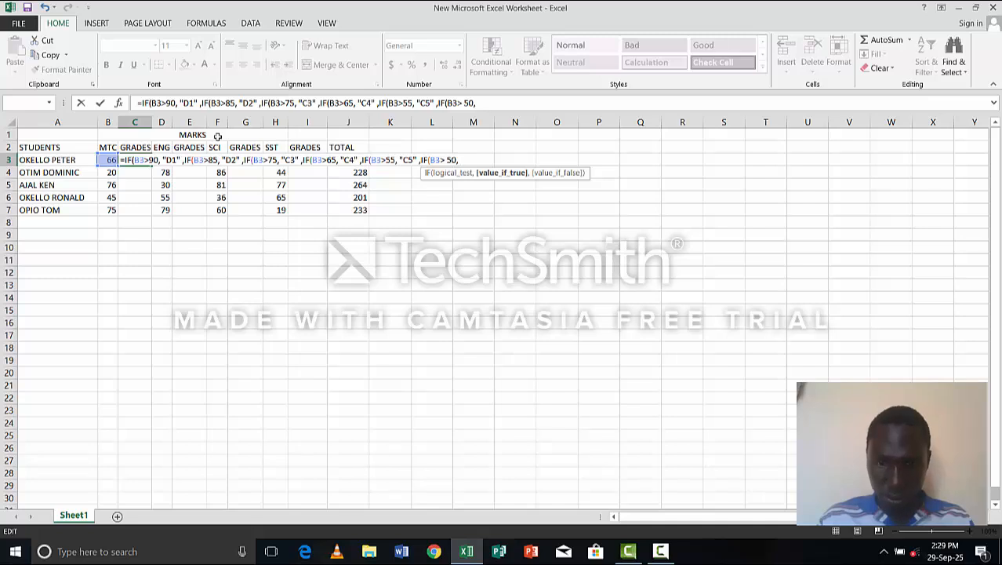
Enter "C6" as the sixth IF's result in the C3 formula and open a seventh nested IF
{"action": "type", "text": " \""}
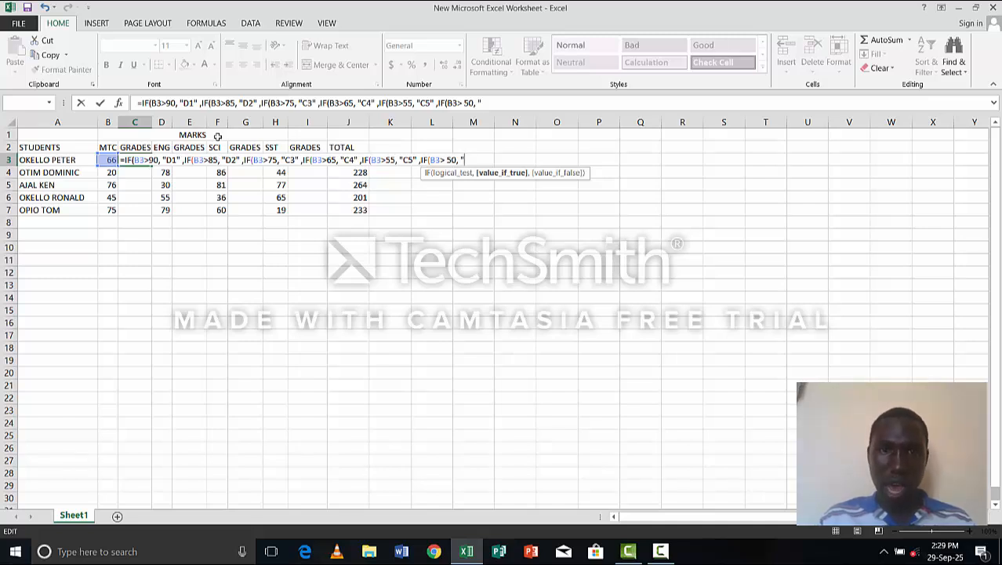
{"action": "type", "text": "C"}
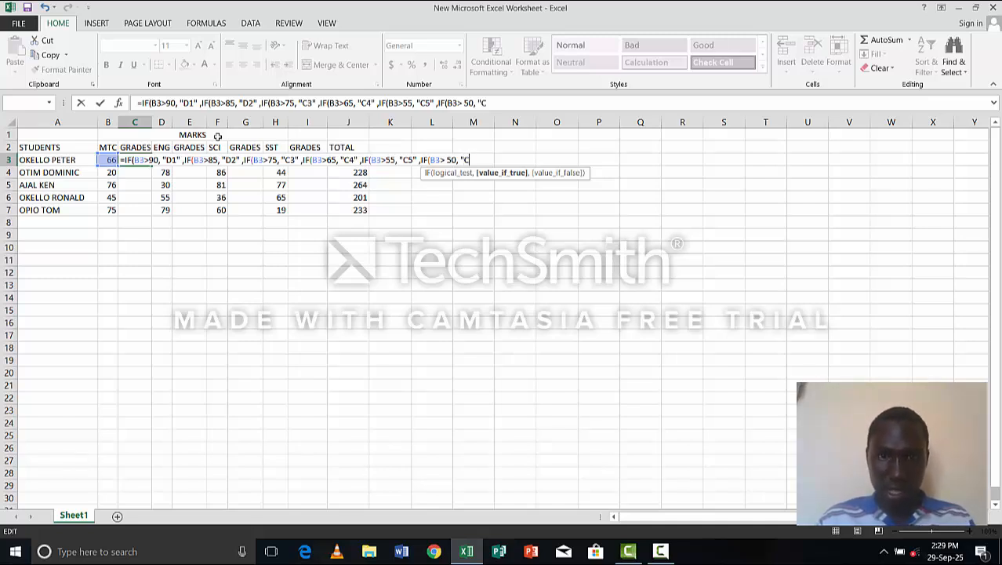
{"action": "type", "text": "6\""}
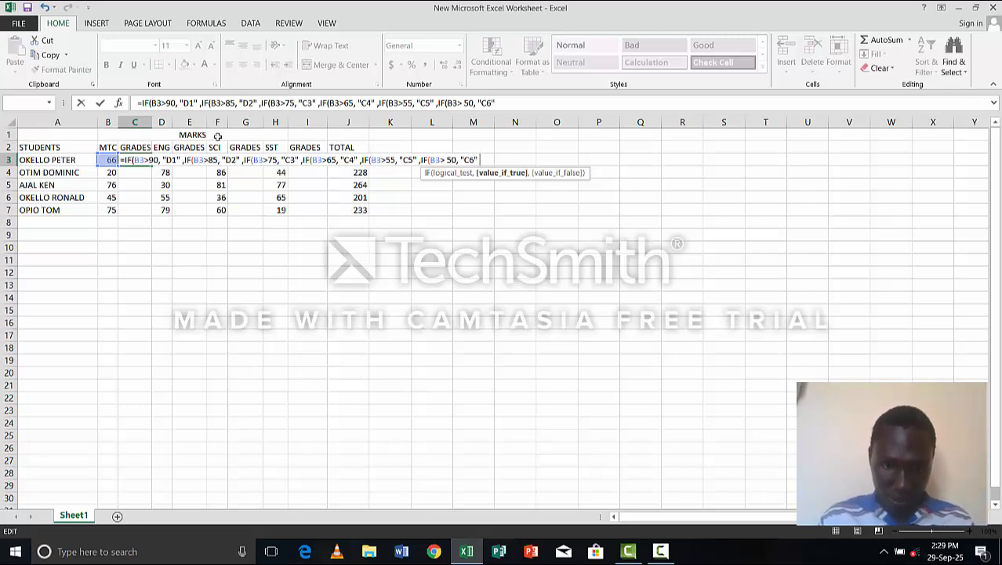
{"action": "type", "text": ",IF"}
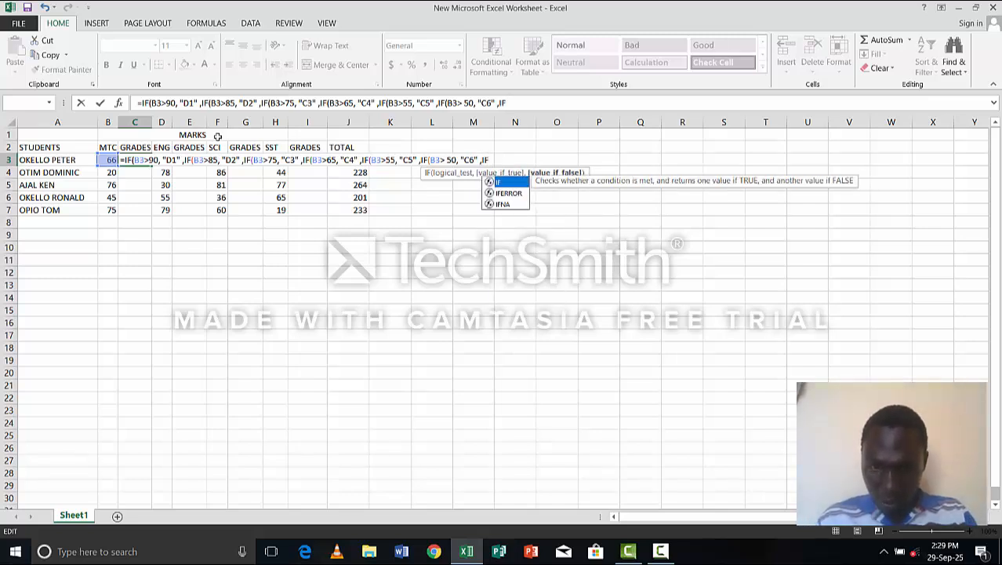
{"action": "type", "text": "("}
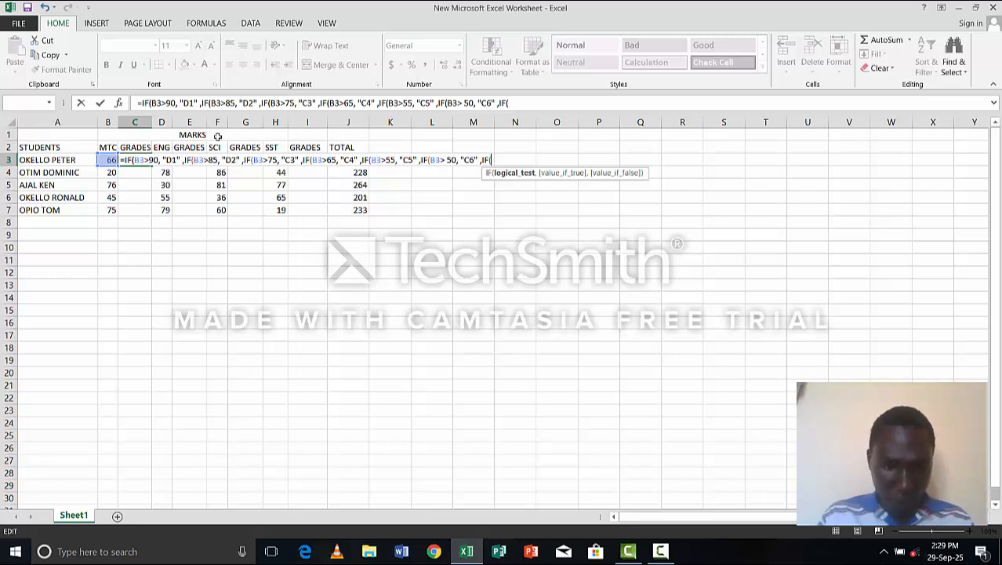
{"action": "key", "text": "Left"}
{"action": "key", "text": "Left"}
{"action": "key", "text": "Left"}
{"action": "key", "text": "Left"}
{"action": "key", "text": "Left"}
{"action": "key", "text": "Left"}
{"action": "key", "text": "Left"}
{"action": "key", "text": "Left"}
{"action": "key", "text": "Left"}
{"action": "key", "text": "Left"}
{"action": "key", "text": "Left"}
{"action": "key", "text": "Left"}
{"action": "key", "text": "Left"}
{"action": "key", "text": "Left"}
{"action": "key", "text": "Left"}
{"action": "key", "text": "Left"}
{"action": "key", "text": "Left"}
{"action": "key", "text": "Left"}
{"action": "key", "text": "Left"}
{"action": "type", "text": "B3"}
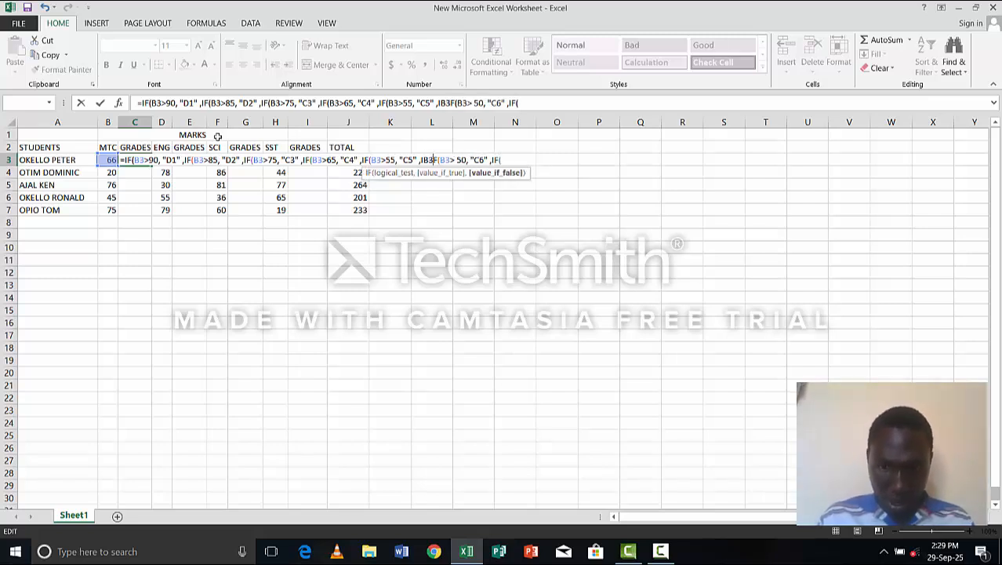
{"action": "key", "text": "BackSpace"}
{"action": "key", "text": "BackSpace"}
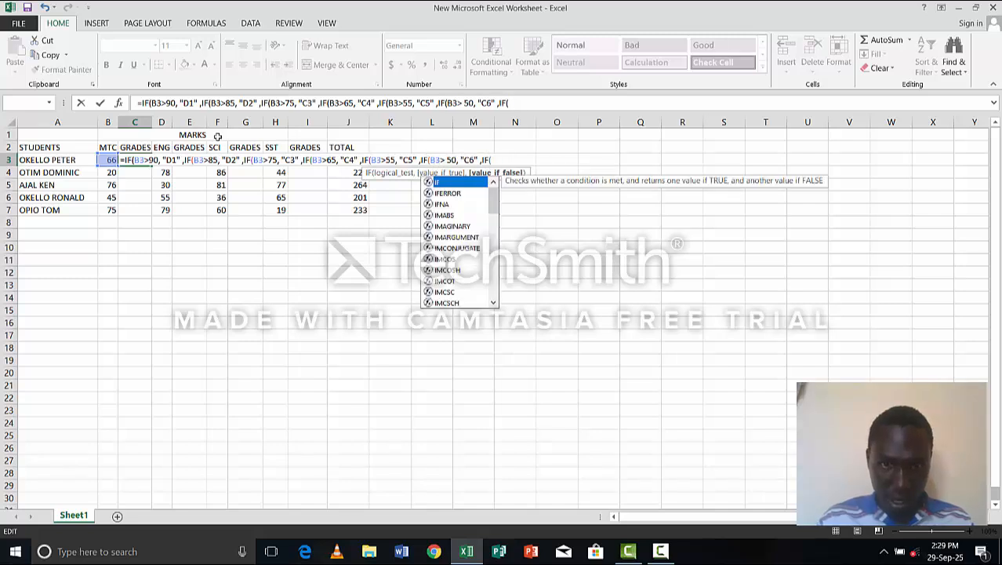
{"action": "key", "text": "Right"}
{"action": "key", "text": "Right"}
Give the seventh IF in the C3 formula the condition B3>45 and begin its text result with P
{"action": "type", "text": "B"}
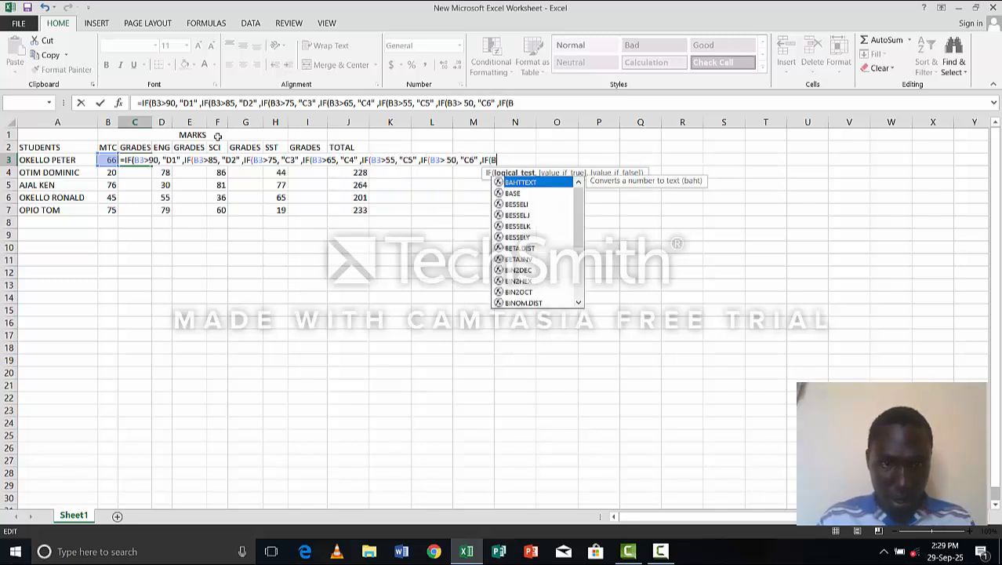
{"action": "type", "text": "3>"}
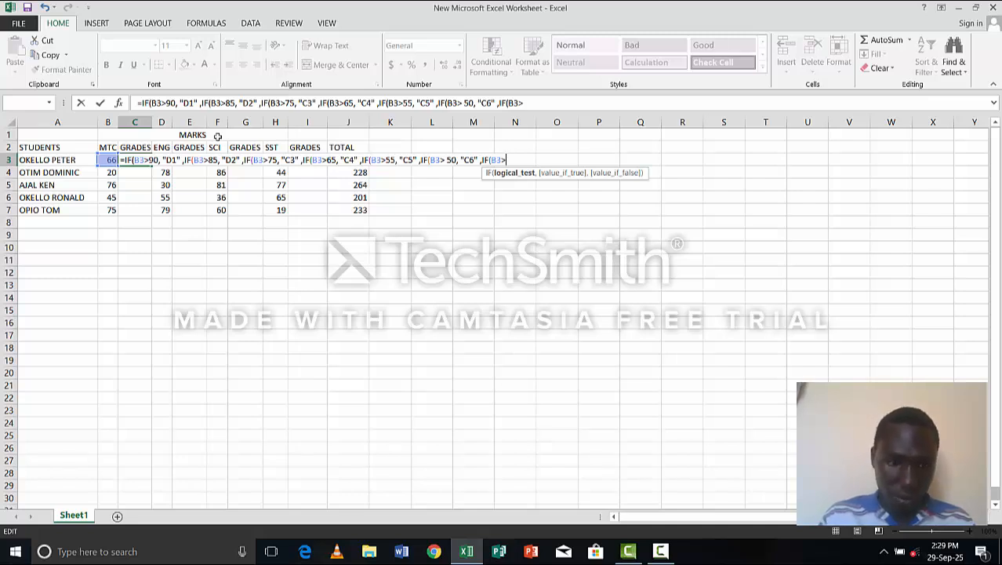
{"action": "type", "text": "45"}
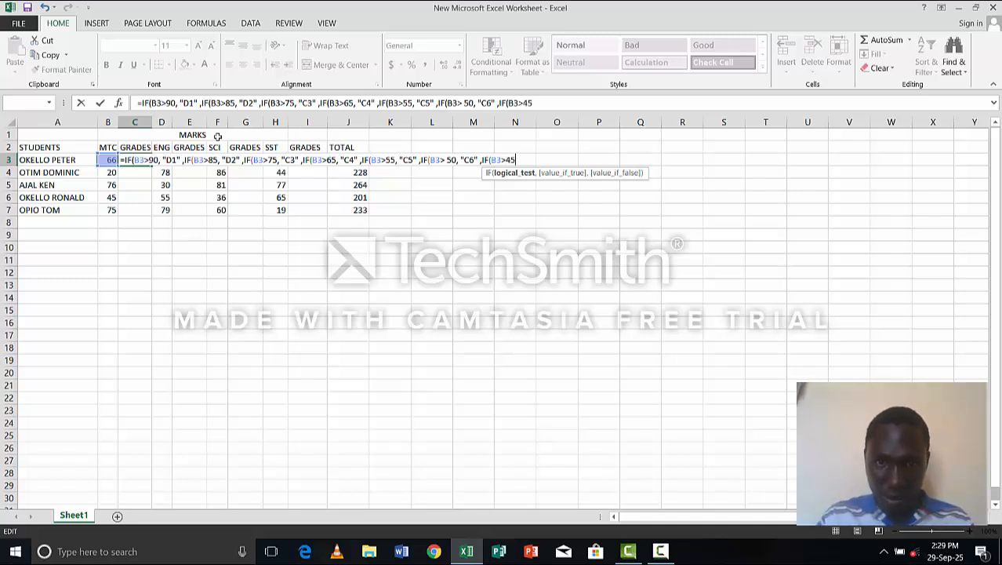
{"action": "type", "text": ","}
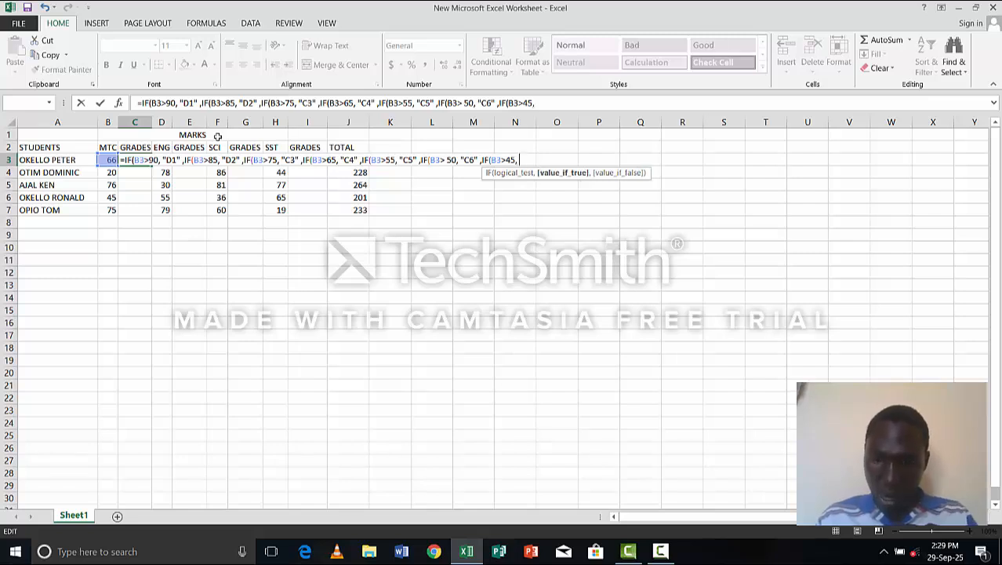
{"action": "type", "text": " \""}
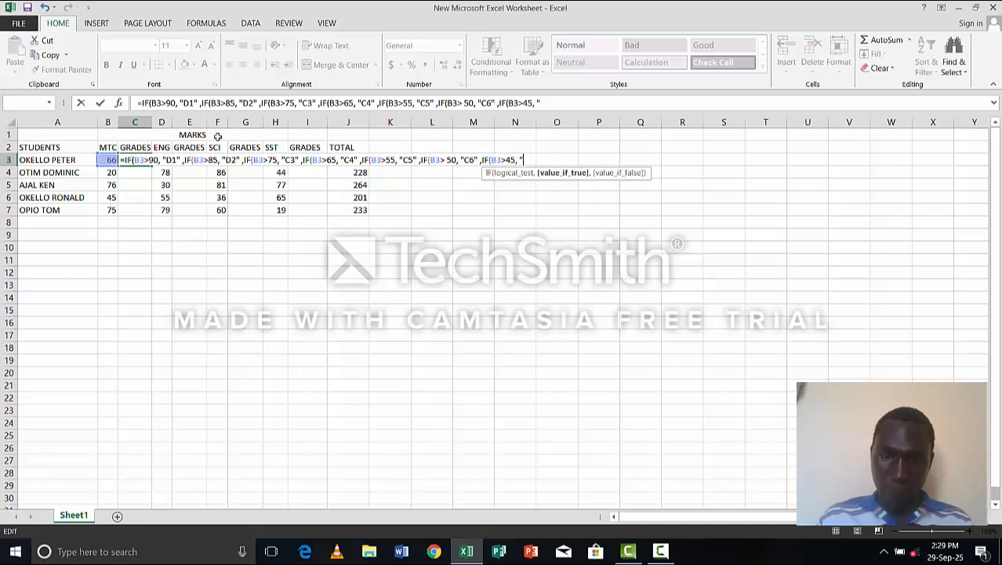
{"action": "type", "text": "P"}
{"action": "key", "text": "Left"}
{"action": "key", "text": "Left"}
{"action": "key", "text": "Left"}
{"action": "key", "text": "Left"}
{"action": "key", "text": "Left"}
{"action": "key", "text": "Left"}
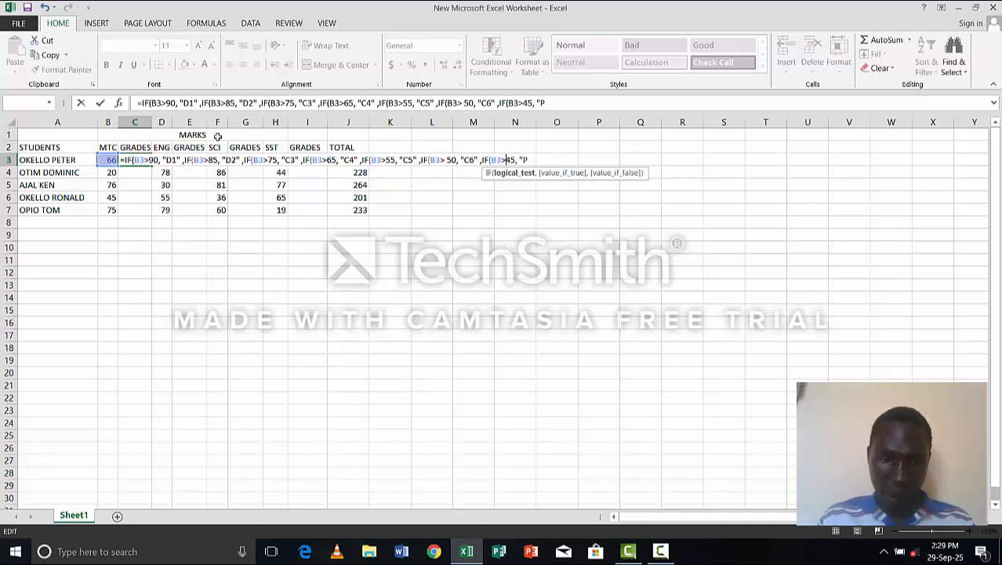
{"action": "type", "text": "7"}
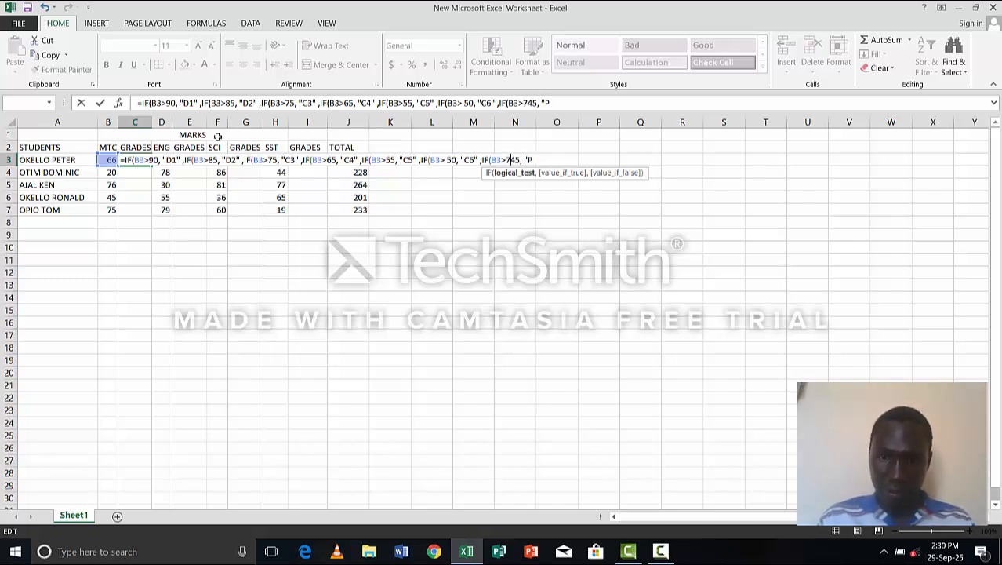
{"action": "key", "text": "BackSpace"}
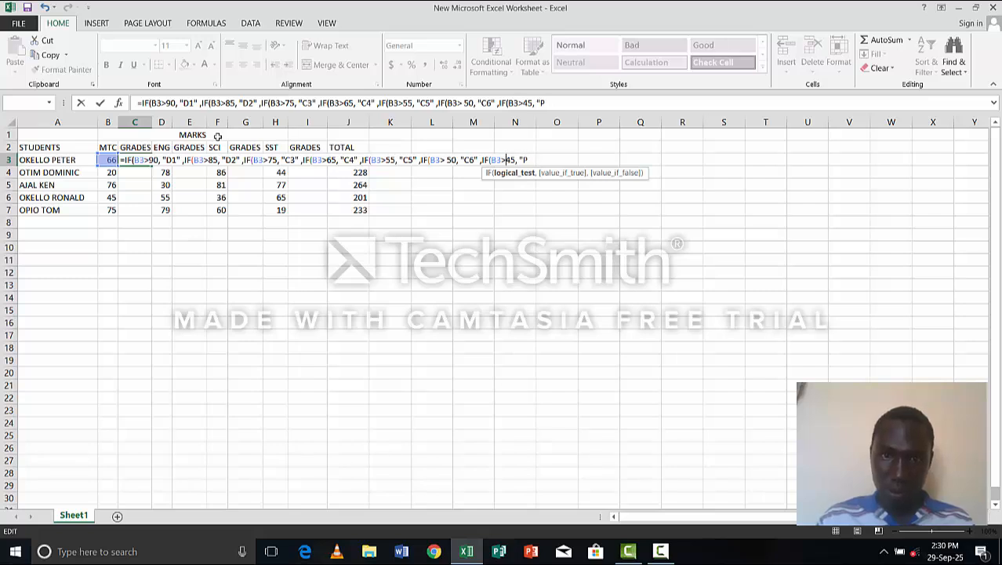
{"action": "key", "text": "Right"}
{"action": "key", "text": "Right"}
{"action": "key", "text": "Right"}
Complete the seventh IF's result in the C3 formula as "P7" and open an eighth nested IF
{"action": "type", "text": "\"P"}
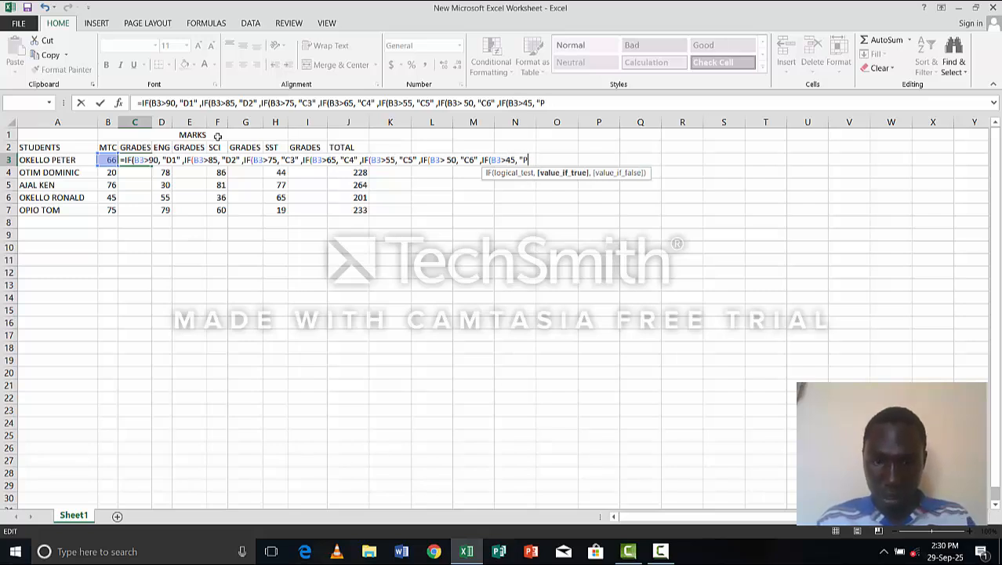
{"action": "type", "text": "7\""}
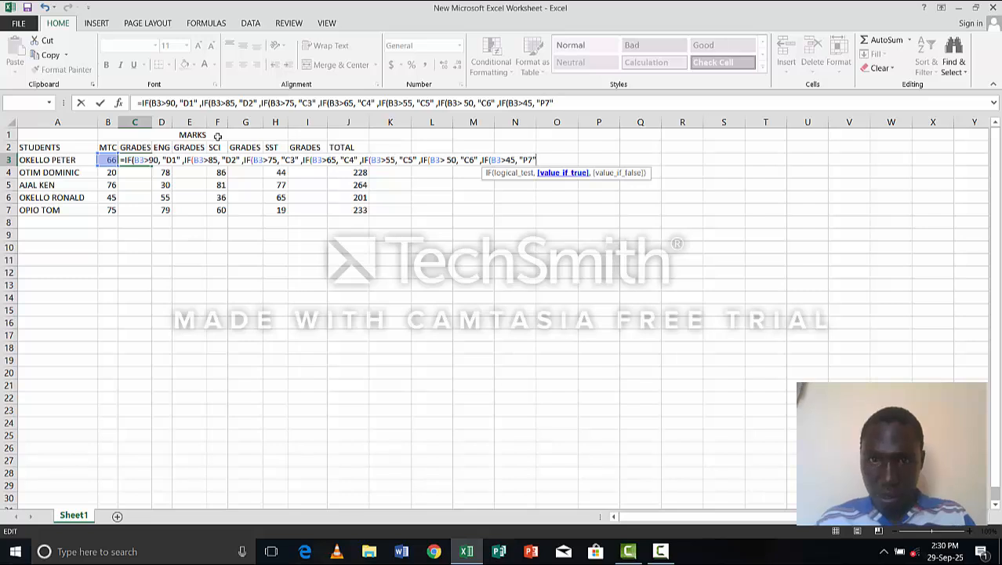
{"action": "type", "text": " ,IF"}
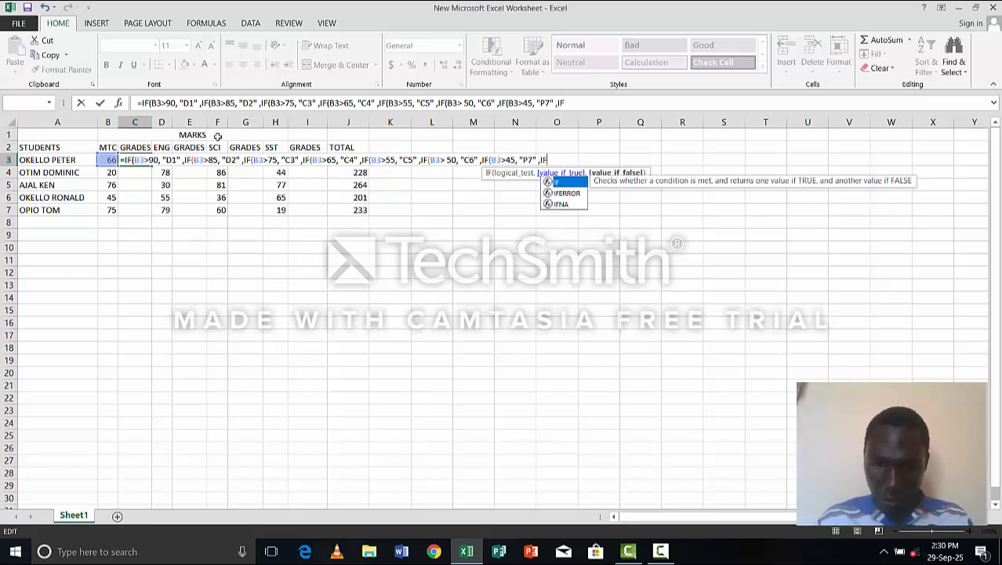
{"action": "type", "text": "("}
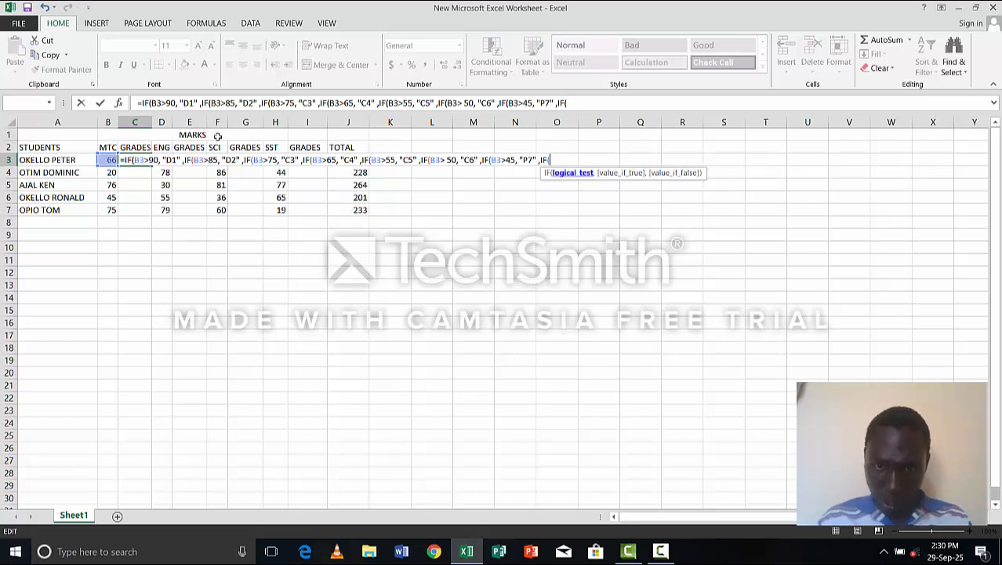
Give the eighth IF in the C3 formula the condition B3>39 and open its text result
{"action": "type", "text": "B3"}
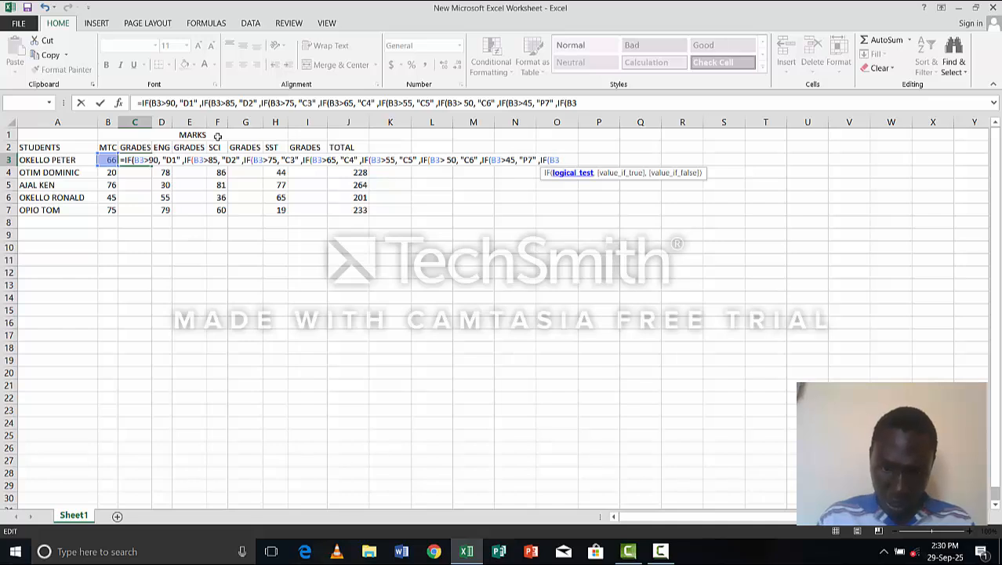
{"action": "type", "text": ">"}
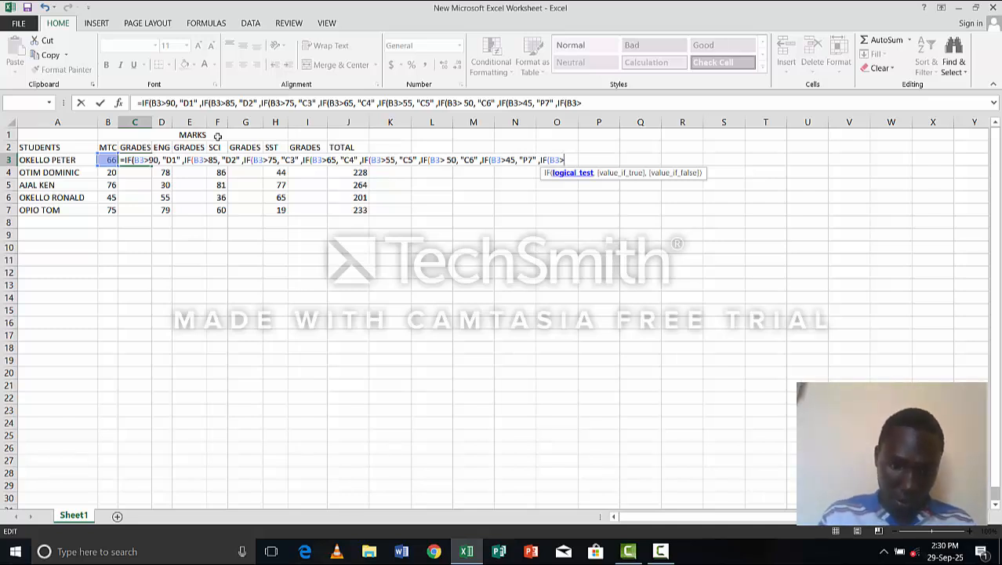
{"action": "type", "text": "39"}
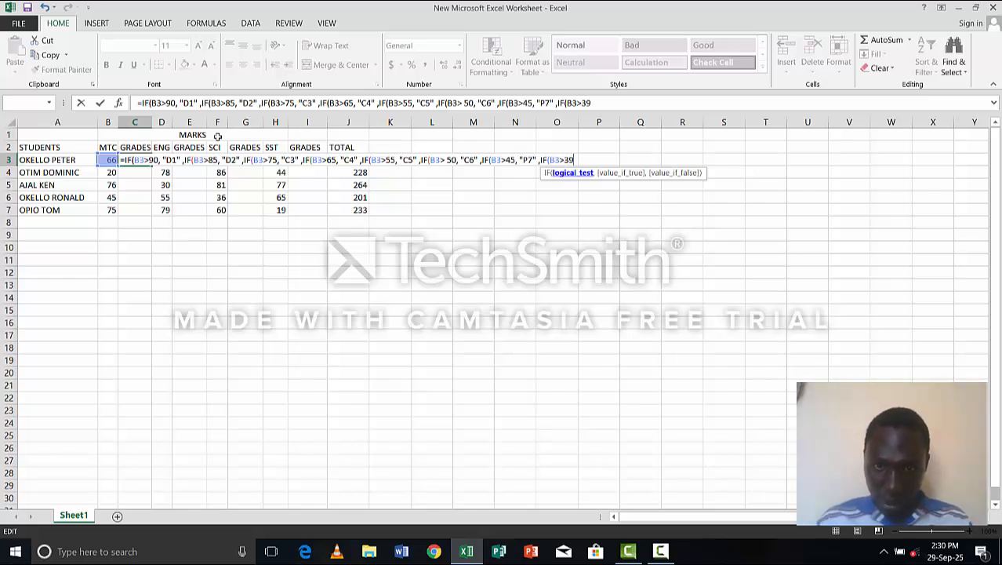
{"action": "type", "text": ","}
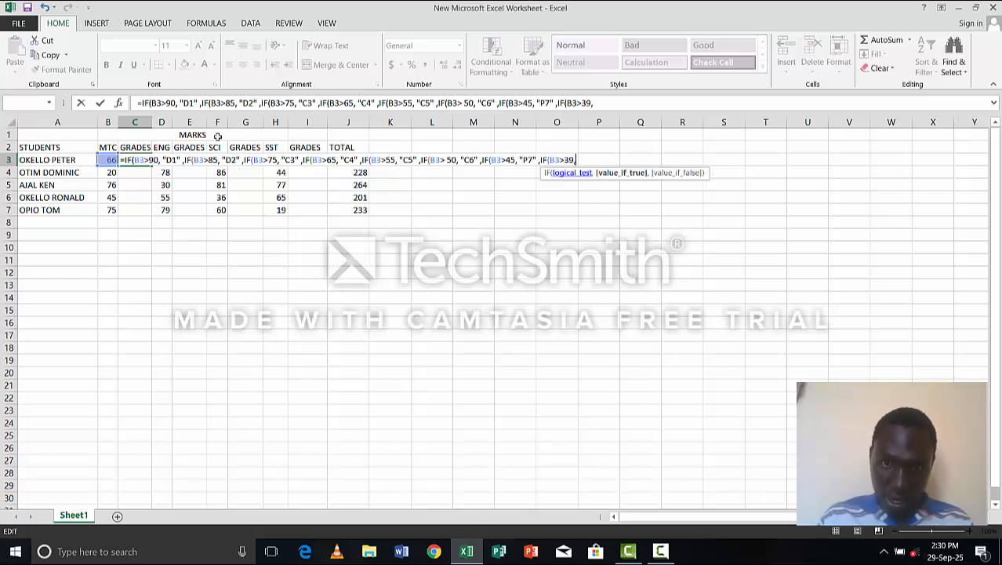
{"action": "type", "text": " \""}
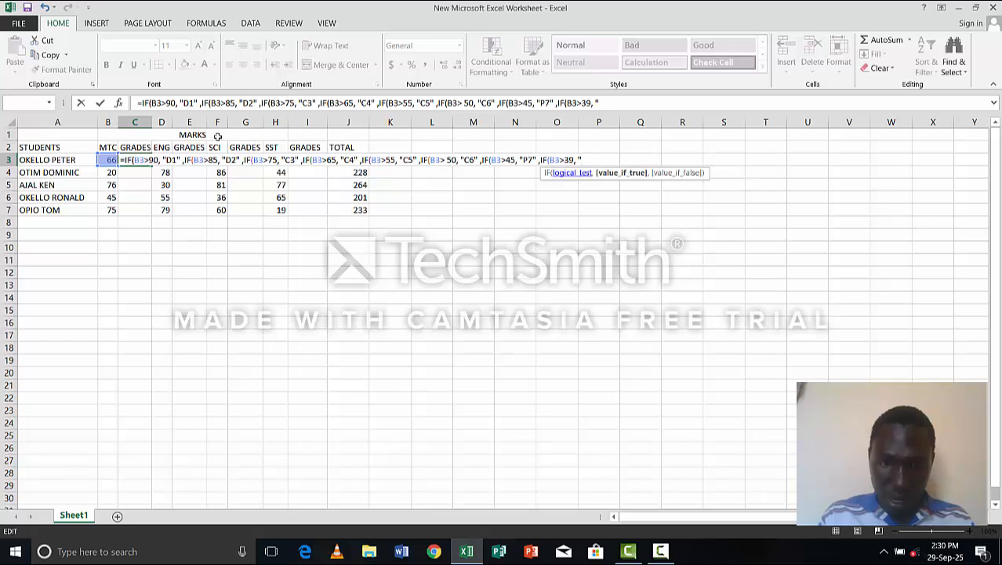
{"action": "left_click", "coordinate": [573, 173]}
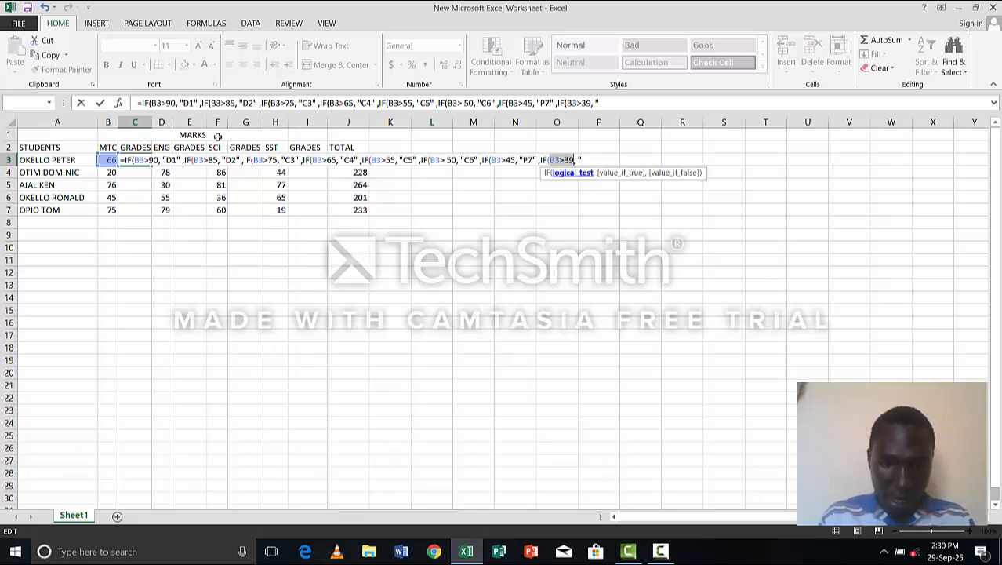
{"action": "type", "text": "P8"}
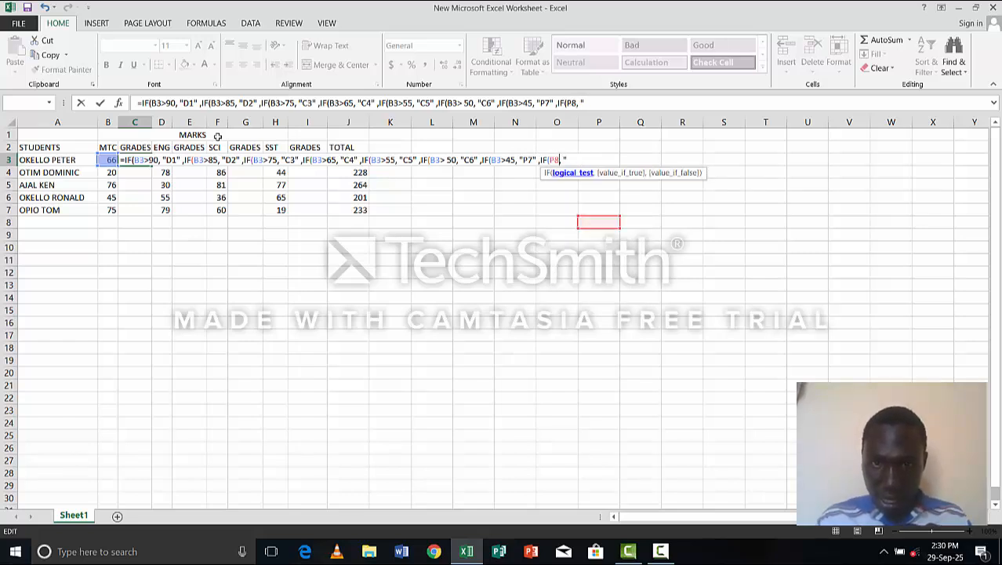
{"action": "key", "text": "BackSpace"}
{"action": "key", "text": "BackSpace"}
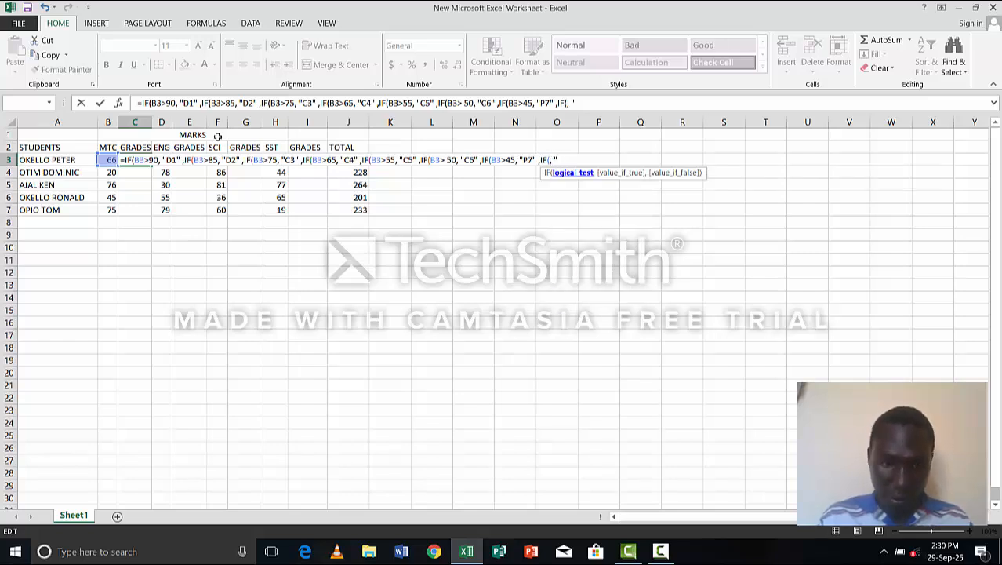
{"action": "type", "text": "B3"}
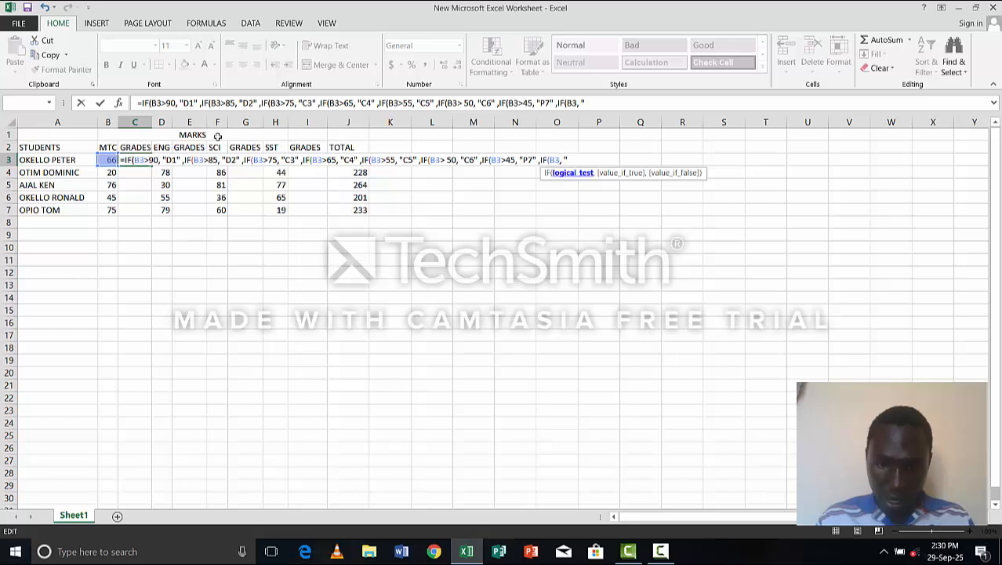
{"action": "type", "text": ">"}
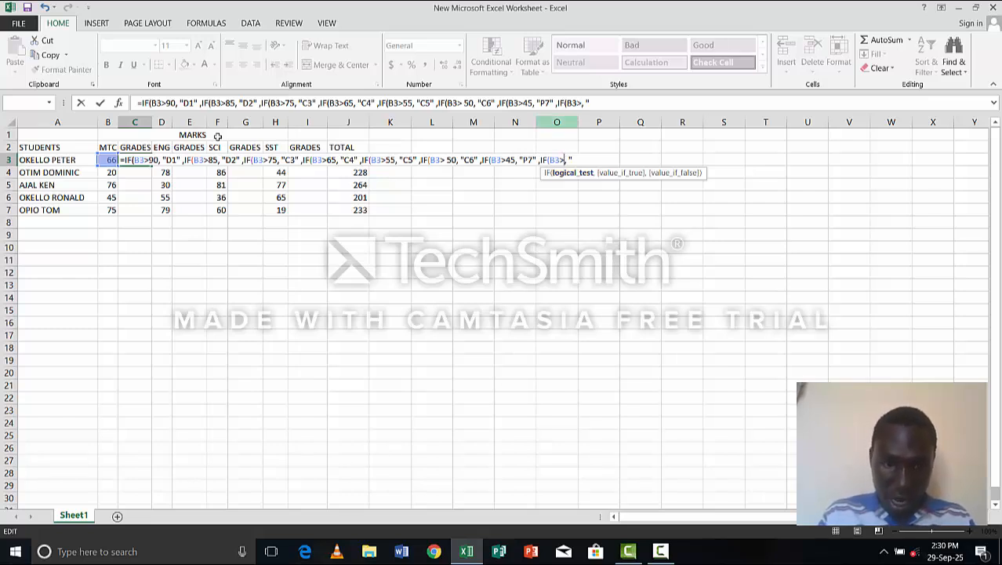
{"action": "type", "text": "39"}
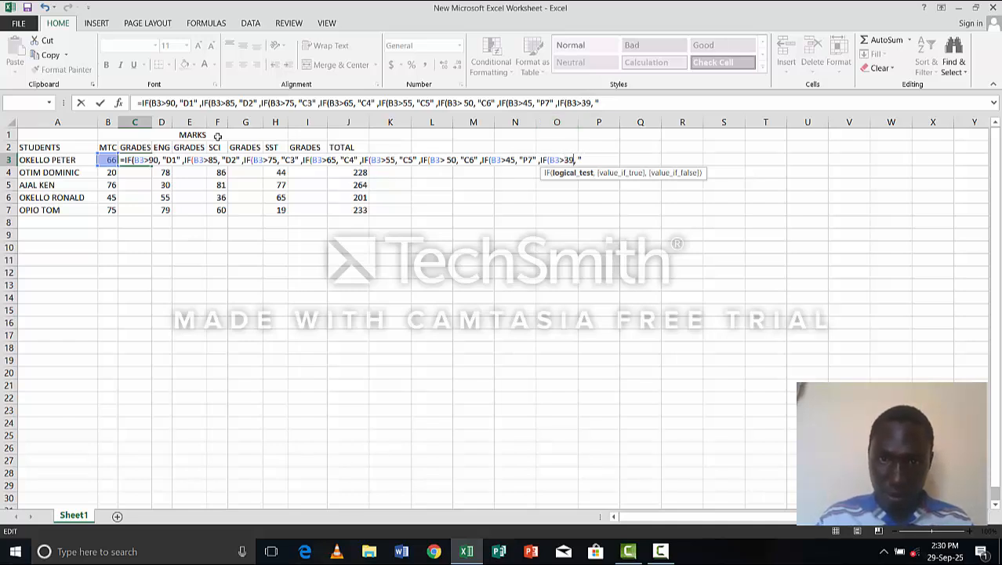
{"action": "key", "text": "Right"}
{"action": "key", "text": "Right"}
{"action": "key", "text": "Right"}
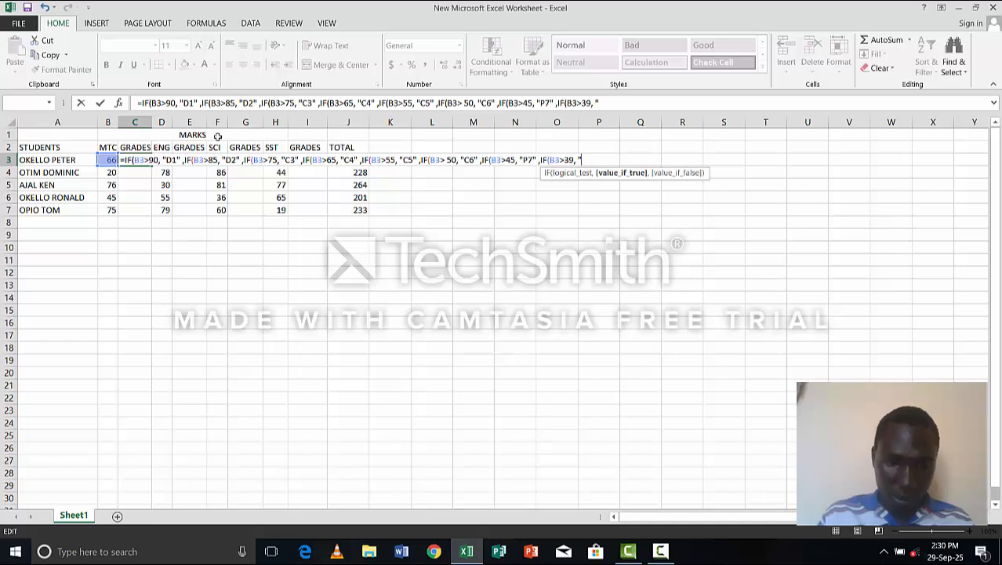
Complete the eighth IF's result in the C3 formula as "P8" and add a ninth nested IF
{"action": "type", "text": "P8"}
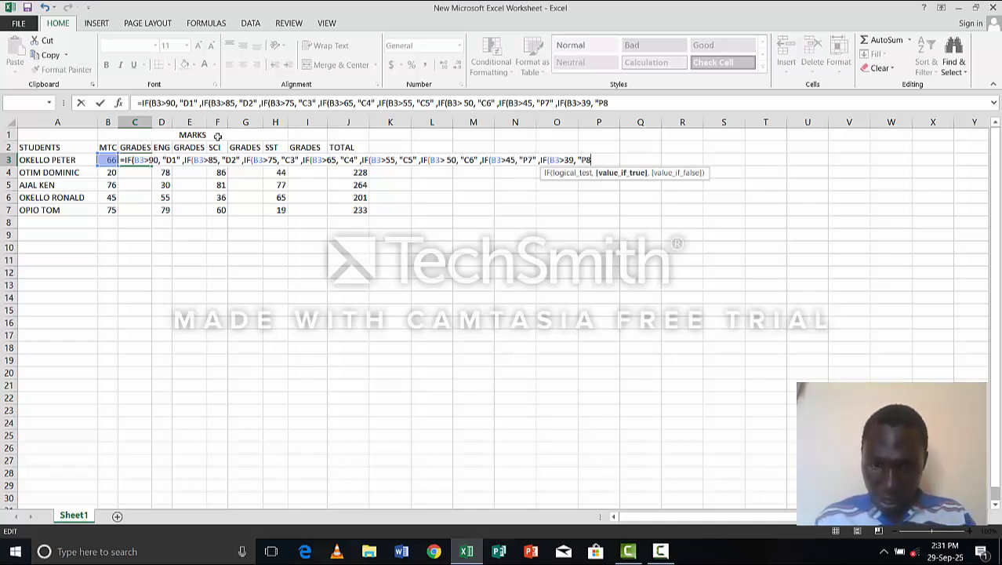
{"action": "type", "text": "\""}
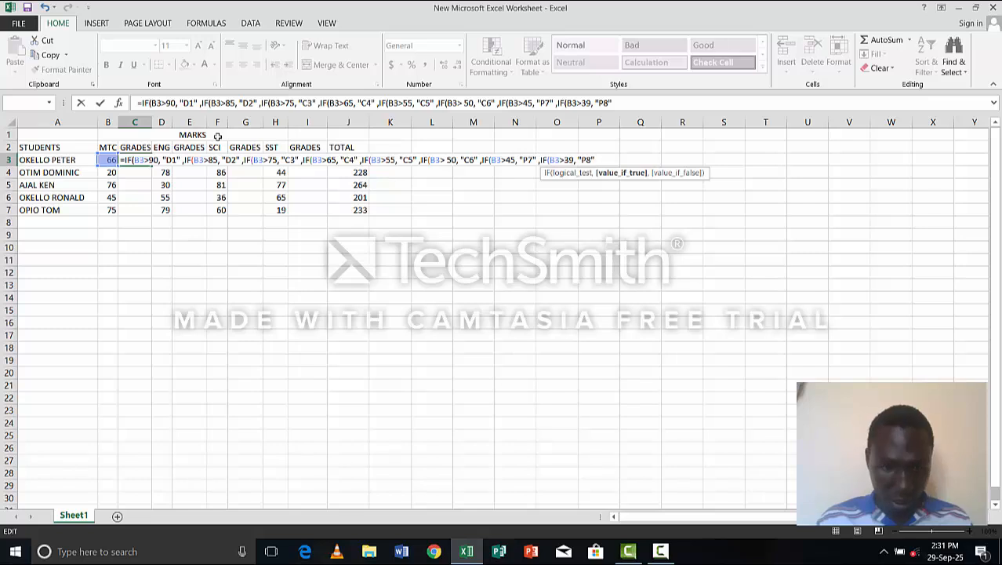
{"action": "type", "text": ","}
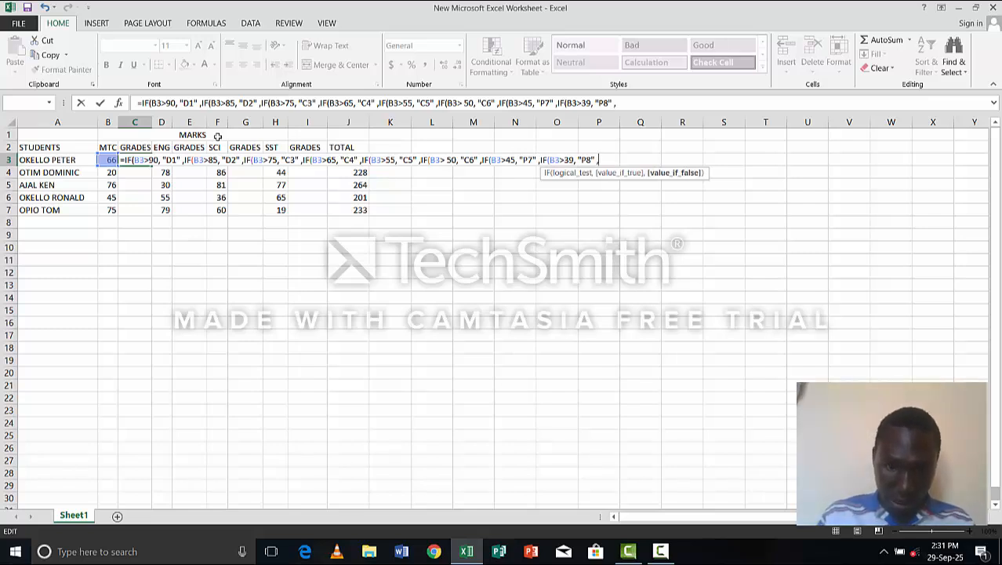
{"action": "type", "text": "IF"}
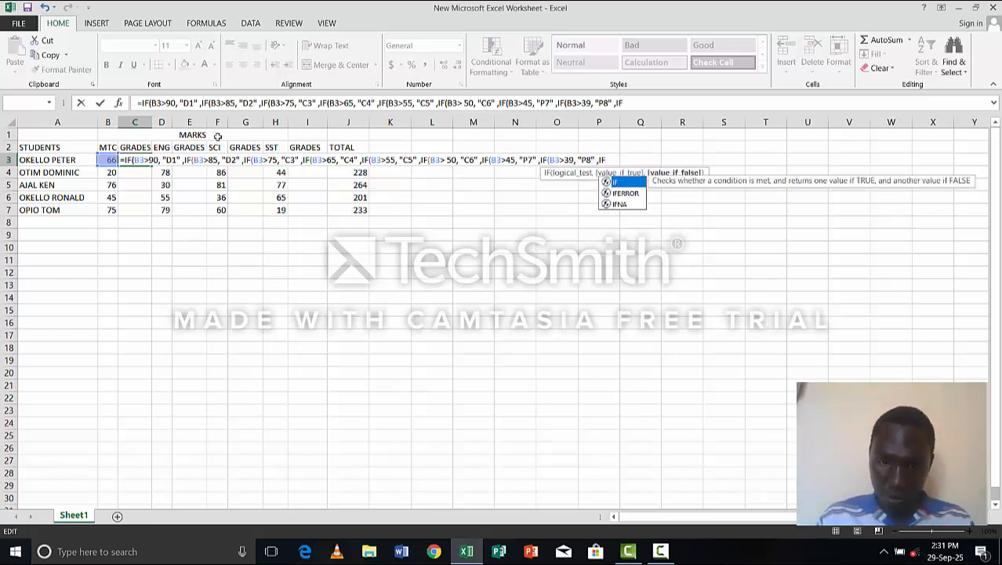
Remove the stray parenthesis from inside "P8" in the C3 formula and open the ninth IF with a parenthesis
{"action": "key", "text": "Left"}
{"action": "key", "text": "Left"}
{"action": "key", "text": "Left"}
{"action": "key", "text": "Left"}
{"action": "key", "text": "Left"}
{"action": "key", "text": "Left"}
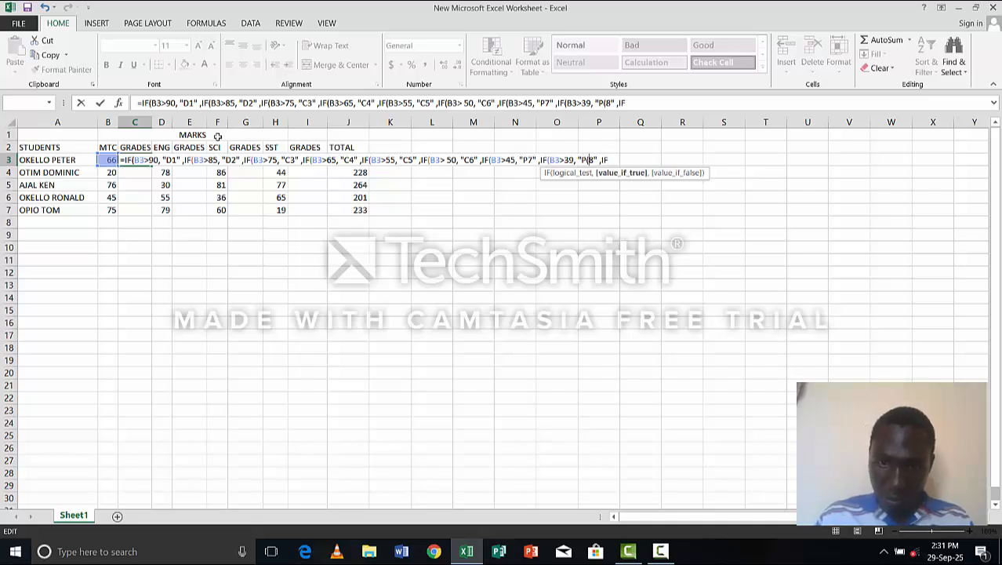
{"action": "key", "text": "BackSpace"}
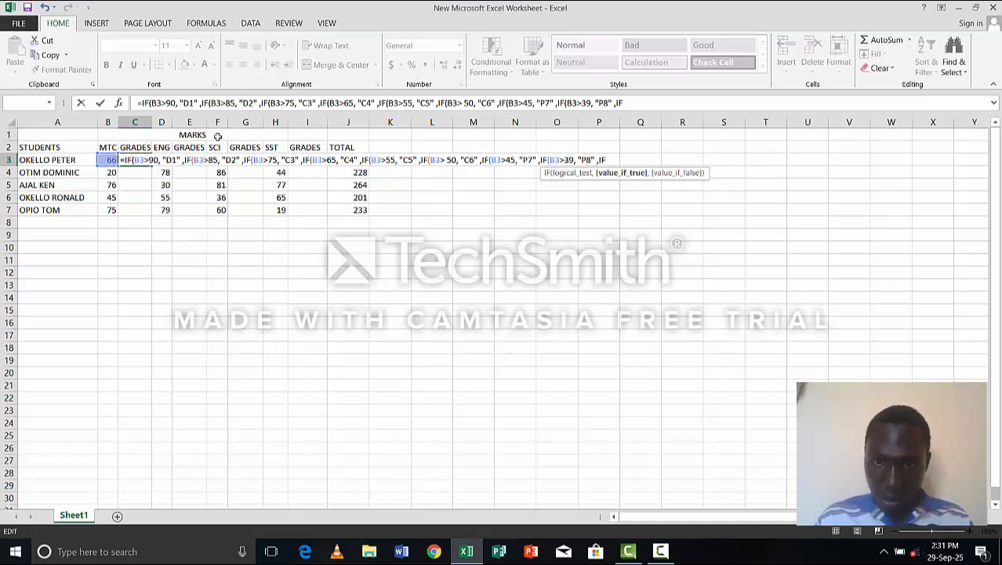
{"action": "key", "text": "Right"}
{"action": "key", "text": "Right"}
{"action": "key", "text": "Right"}
{"action": "key", "text": "Right"}
{"action": "key", "text": "Right"}
{"action": "key", "text": "Right"}
{"action": "type", "text": ")"}
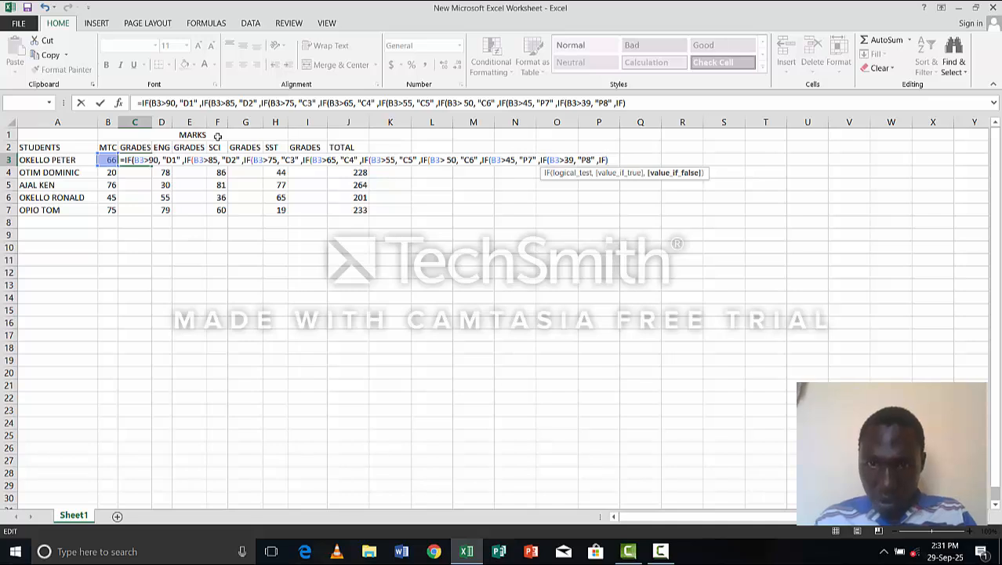
{"action": "key", "text": "BackSpace"}
{"action": "type", "text": "("}
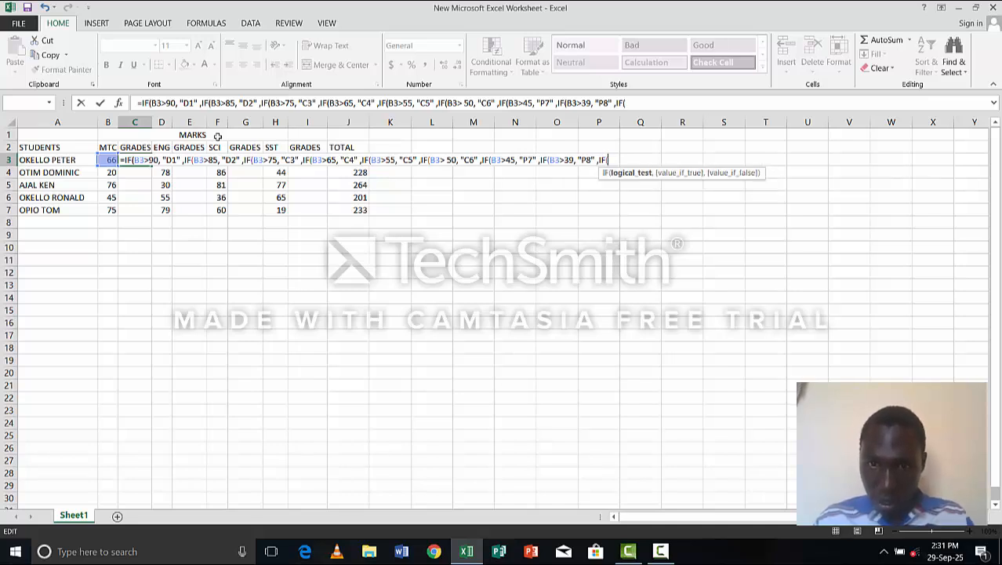
Give the ninth IF in the C3 formula the condition B3<39 and open its text result
{"action": "type", "text": "B3"}
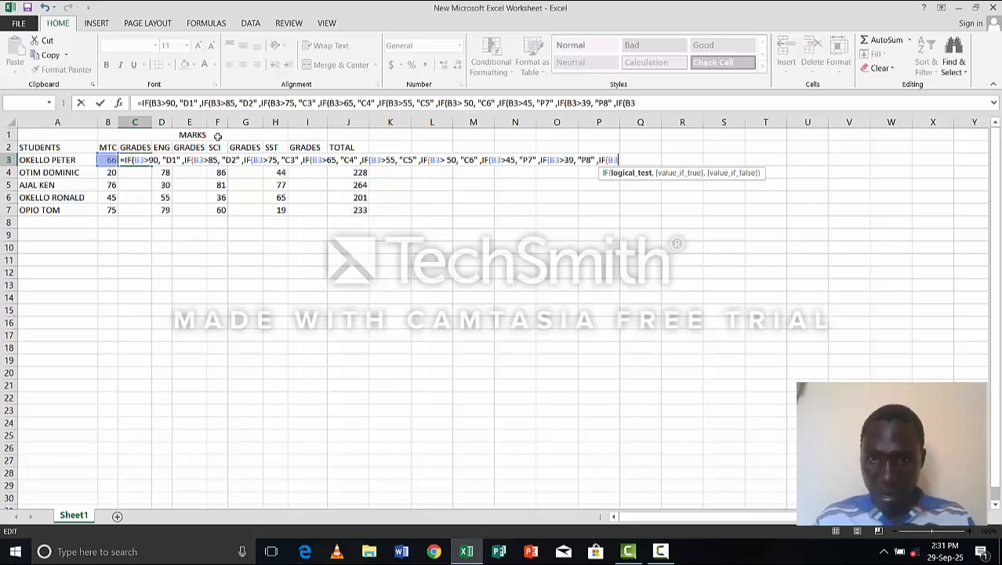
{"action": "type", "text": "<"}
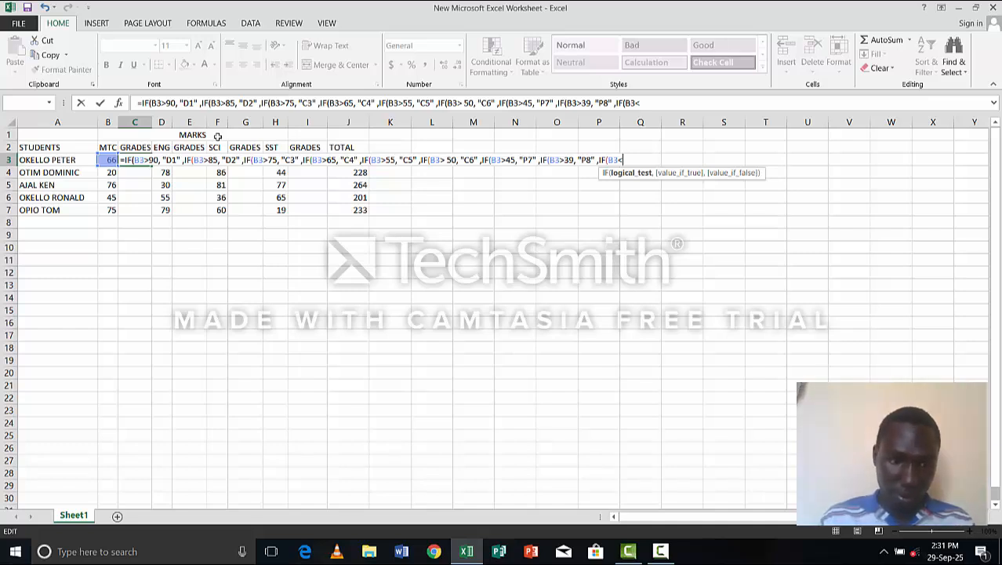
{"action": "type", "text": "39"}
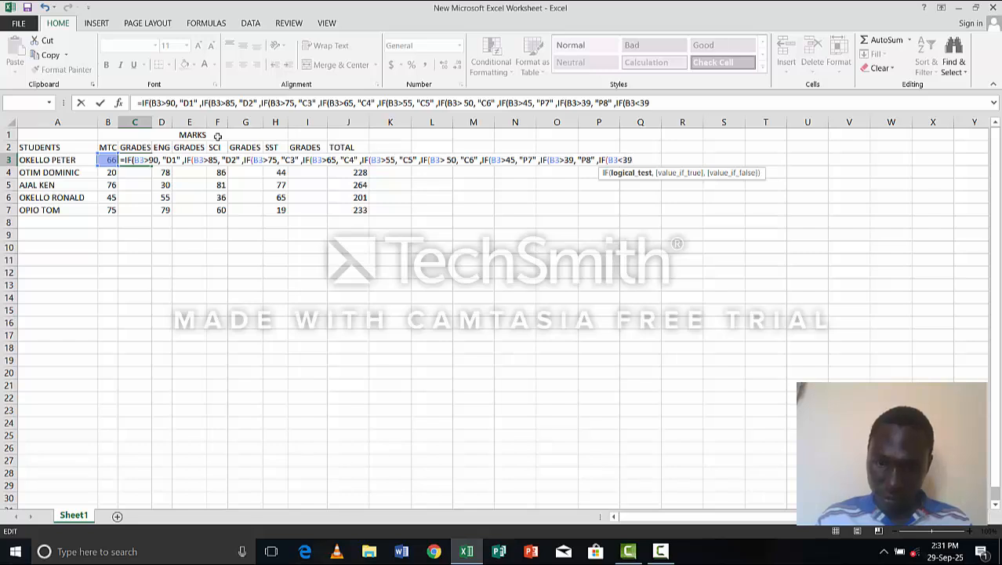
{"action": "type", "text": "."}
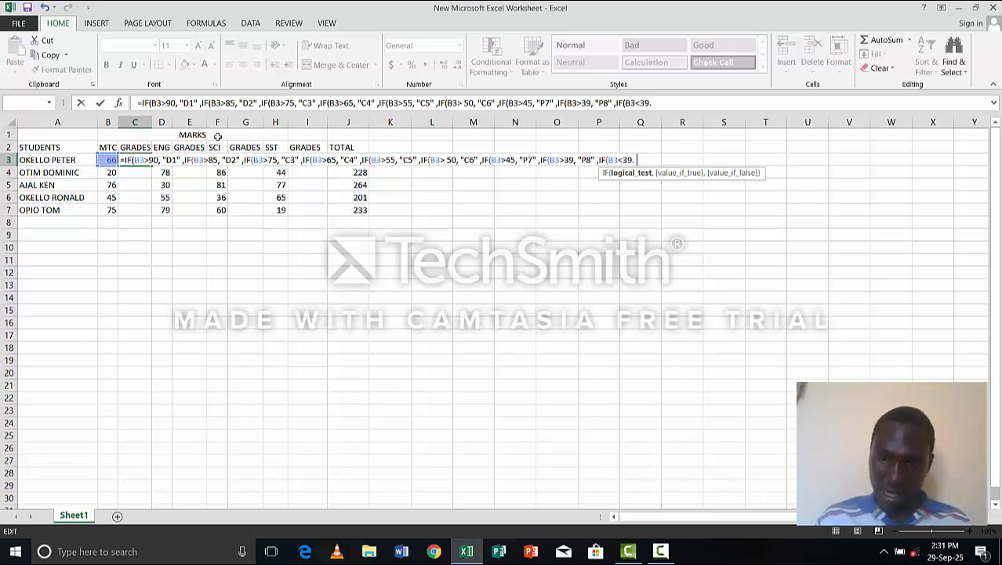
{"action": "key", "text": "BackSpace"}
{"action": "type", "text": ","}
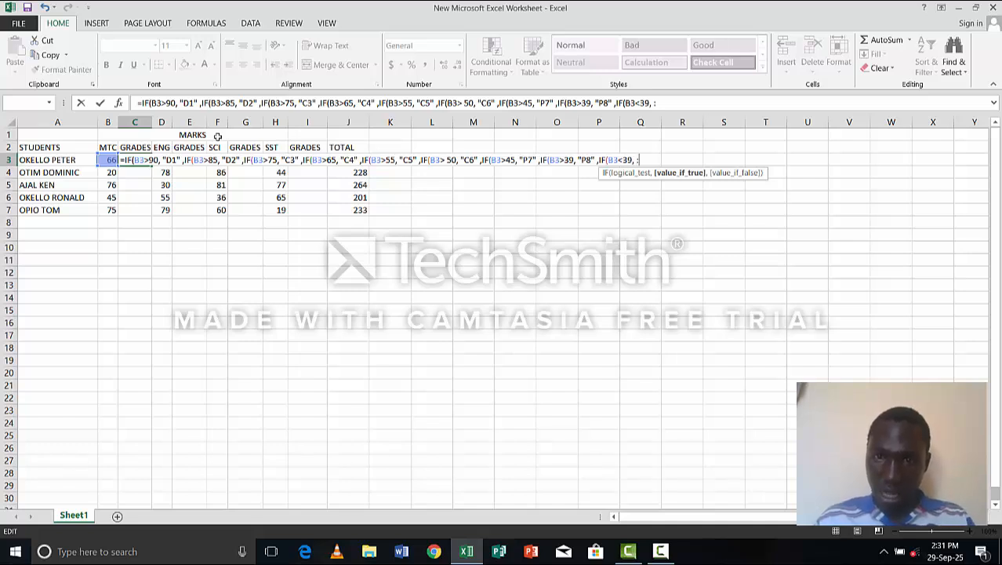
{"action": "type", "text": " \""}
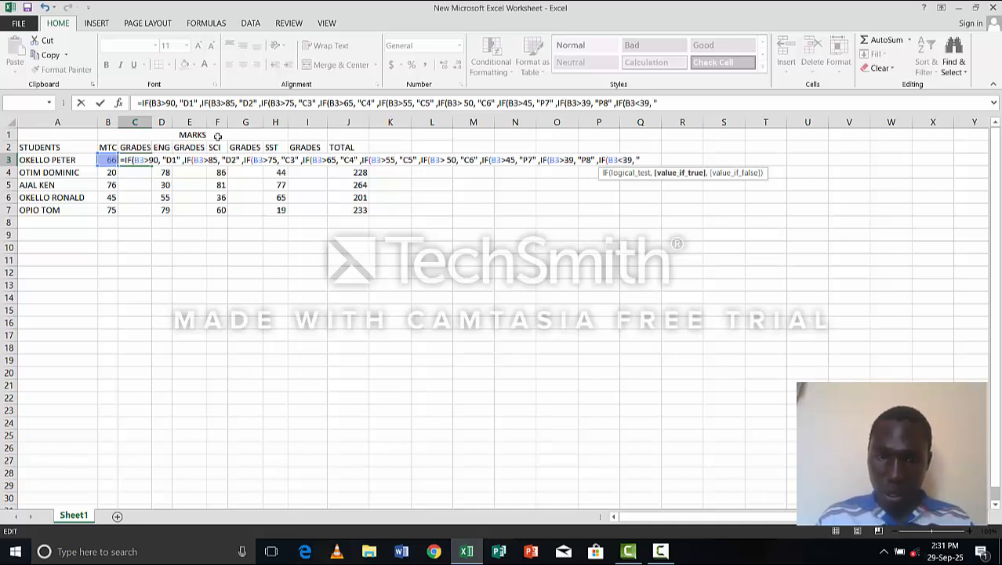
Enter "F9" as the ninth IF's result at the end of the C3 formula
{"action": "key", "text": "Right"}
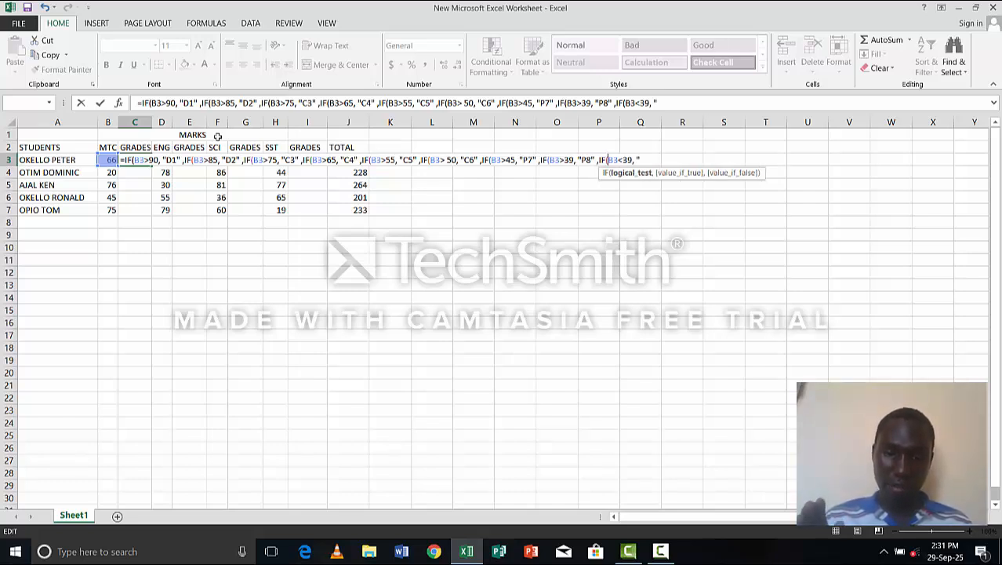
{"action": "type", "text": "F9"}
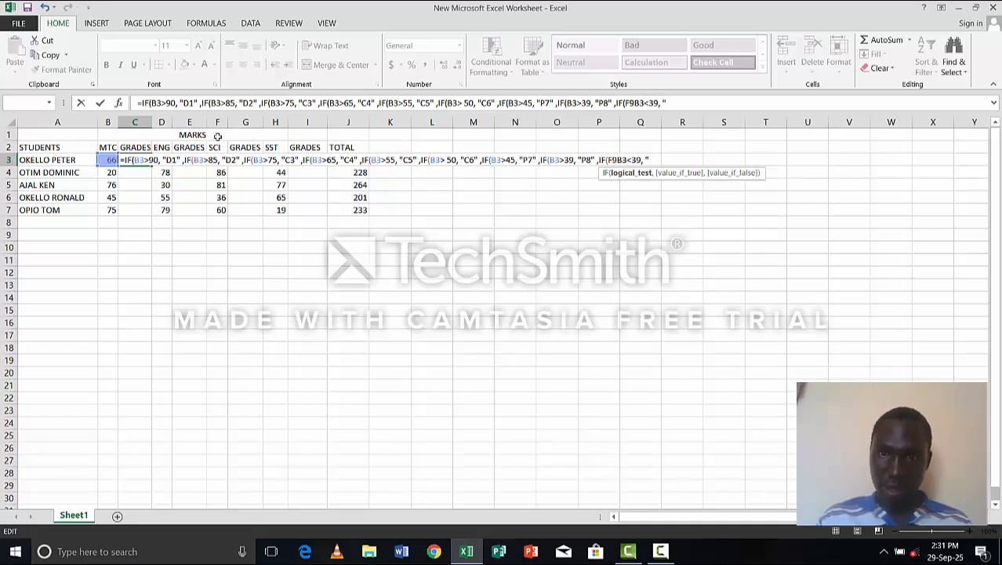
{"action": "key", "text": "BackSpace"}
{"action": "key", "text": "BackSpace"}
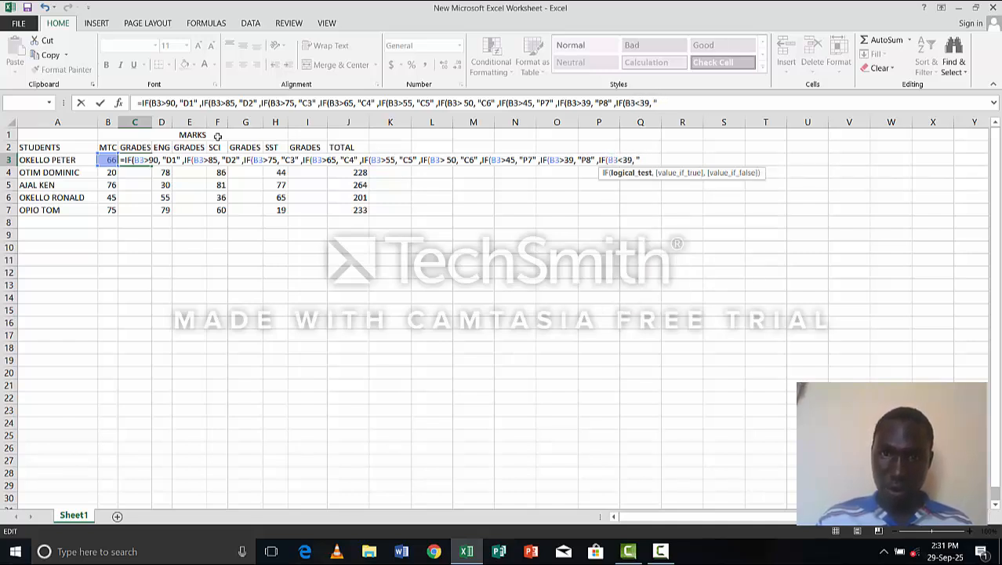
{"action": "key", "text": "End"}
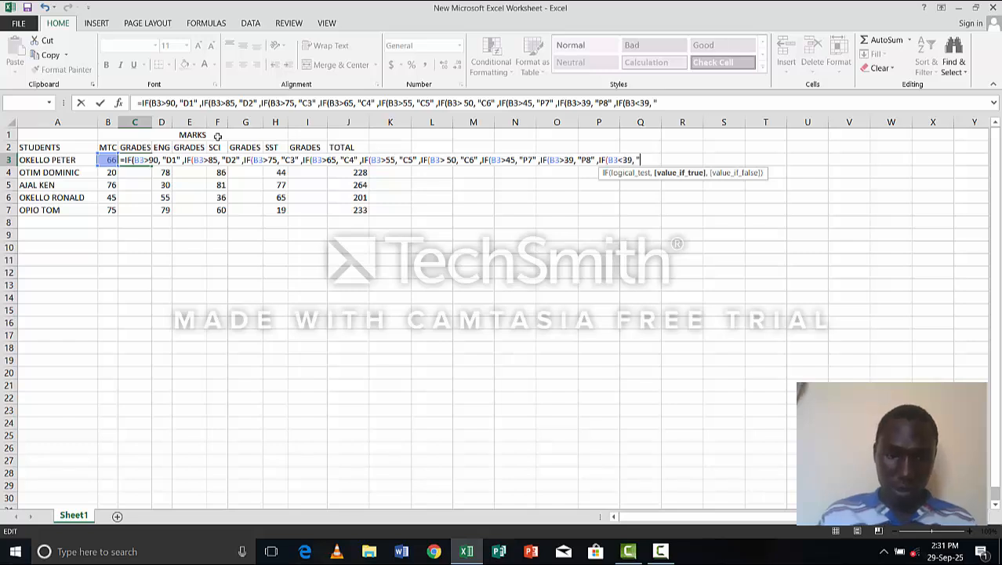
{"action": "type", "text": "F9"}
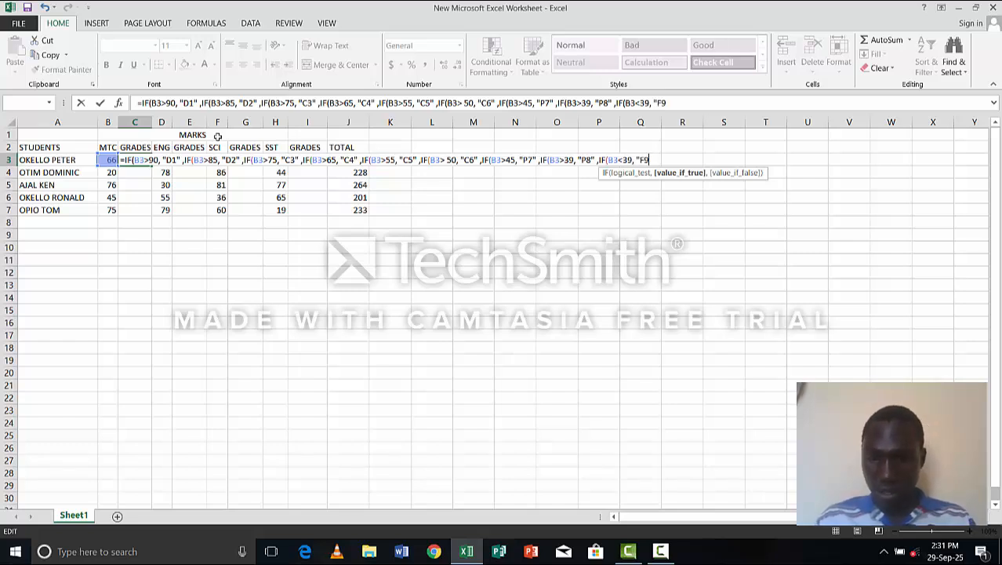
{"action": "type", "text": "\""}
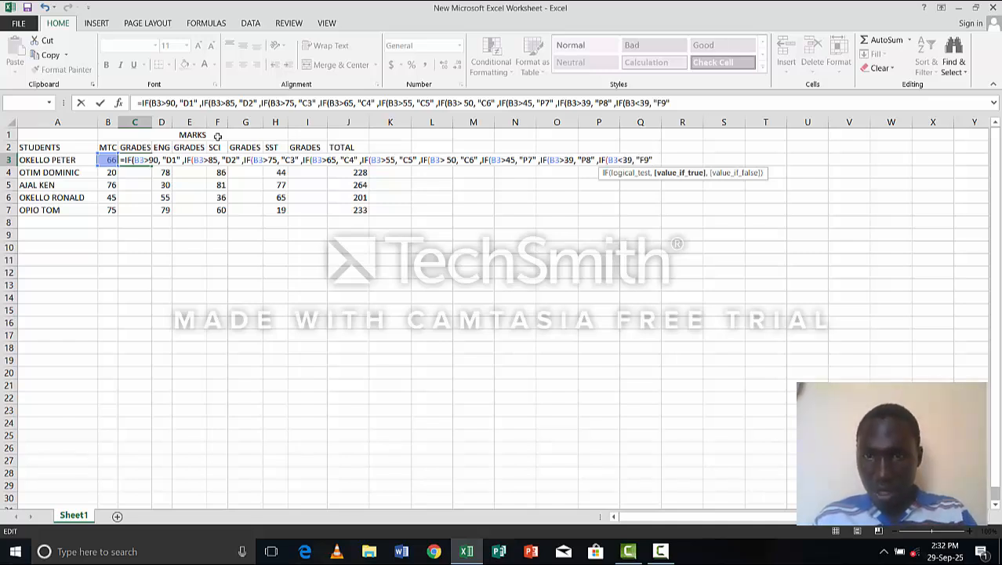
Add four closing parentheses after "F9" in the C3 formula to close the nested IFs
{"action": "type", "text": ")"}
{"action": "key", "text": "BackSpace"}
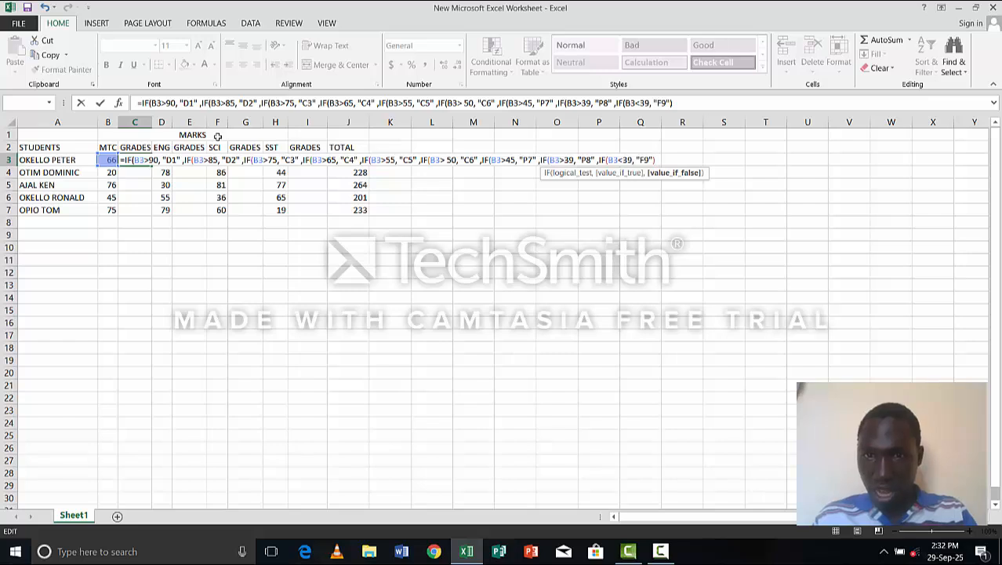
{"action": "type", "text": ")))"}
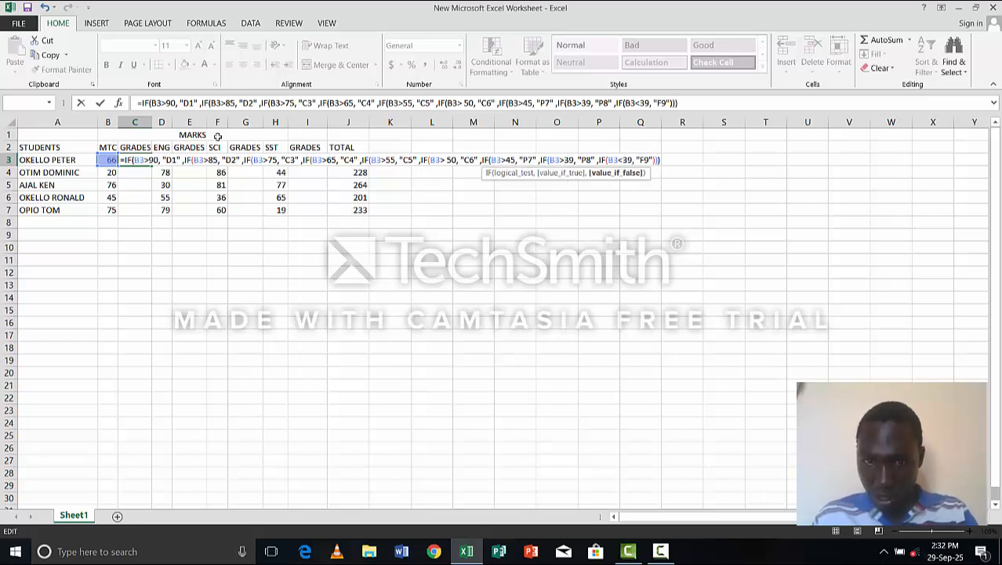
{"action": "type", "text": ")"}
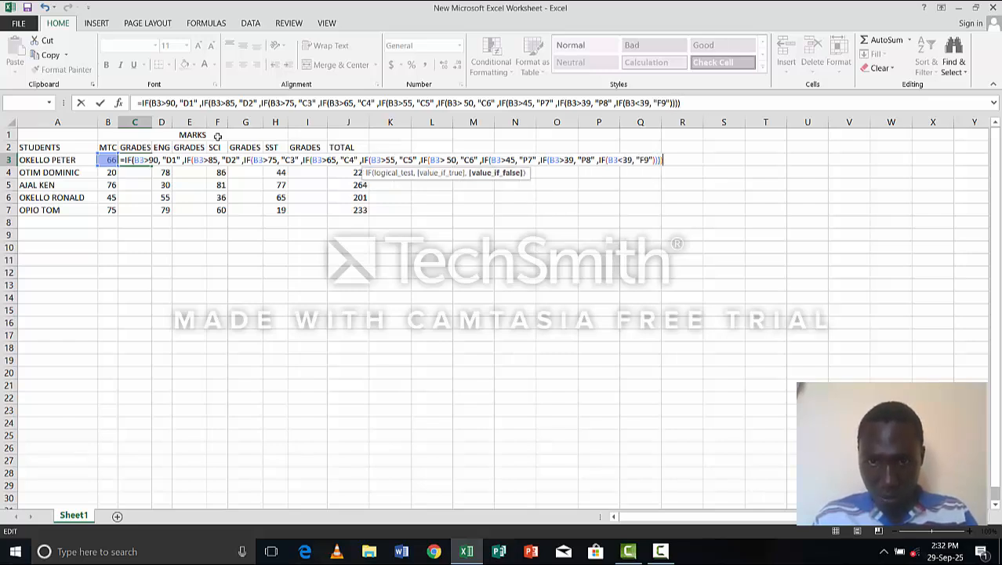
Delete the quotation mark after F9 and the stray characters 000)0 from the end of the C3 formula
{"action": "type", "text": "00"}
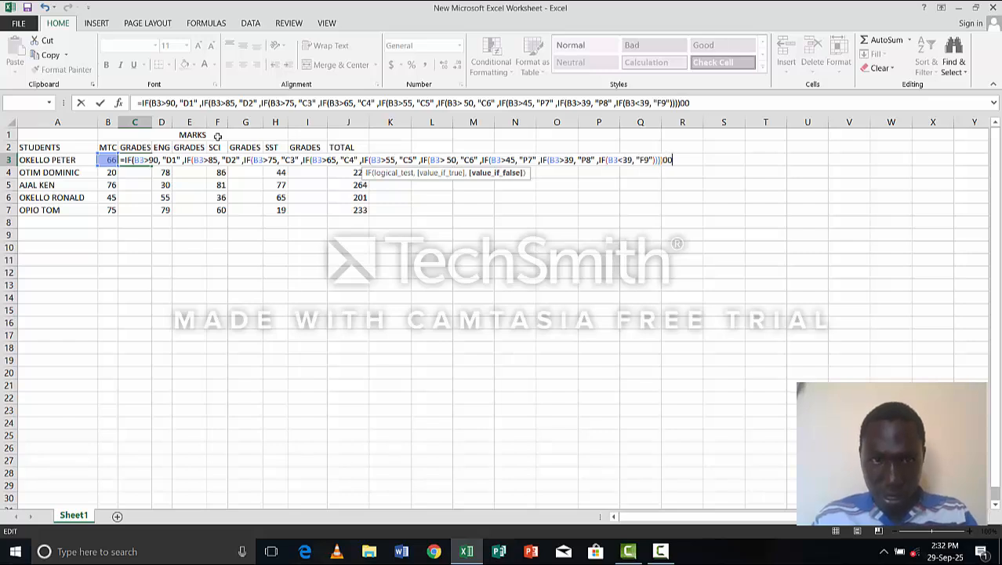
{"action": "type", "text": "0"}
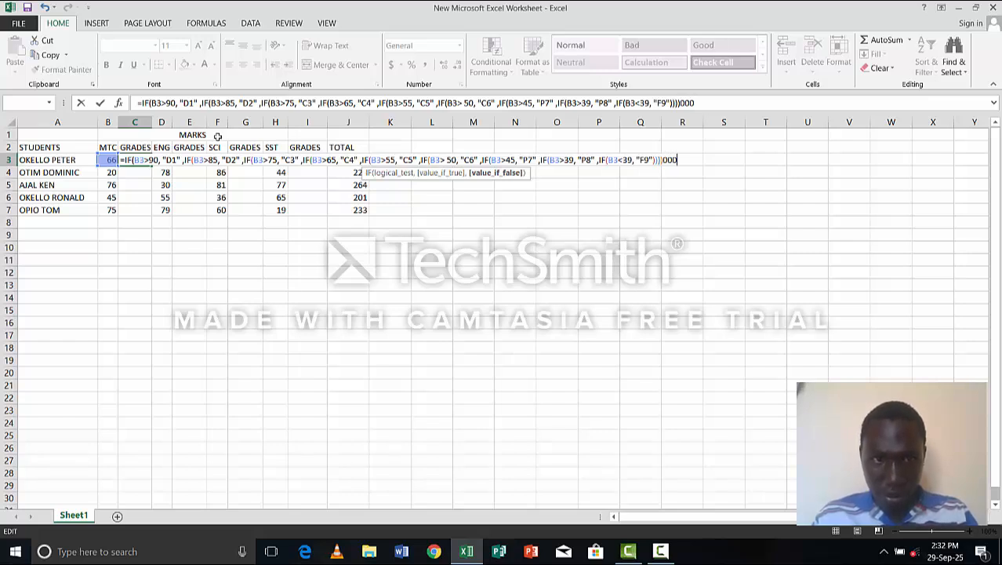
{"action": "type", "text": ")0"}
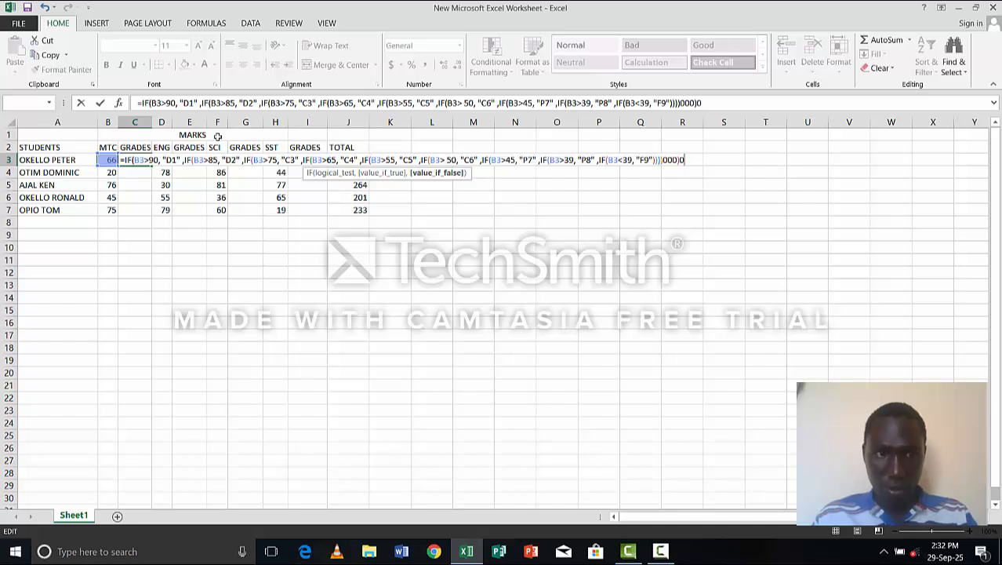
{"action": "key", "text": "Left"}
{"action": "key", "text": "Left"}
{"action": "key", "text": "Left"}
{"action": "key", "text": "Left"}
{"action": "key", "text": "Left"}
{"action": "key", "text": "Left"}
{"action": "key", "text": "Left"}
{"action": "key", "text": "Left"}
{"action": "key", "text": "Left"}
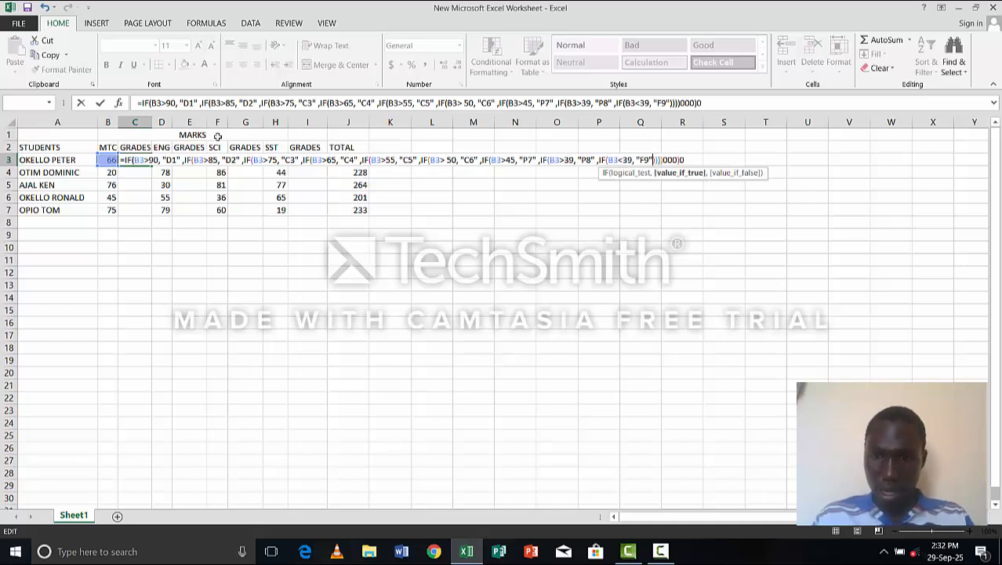
{"action": "key", "text": "BackSpace"}
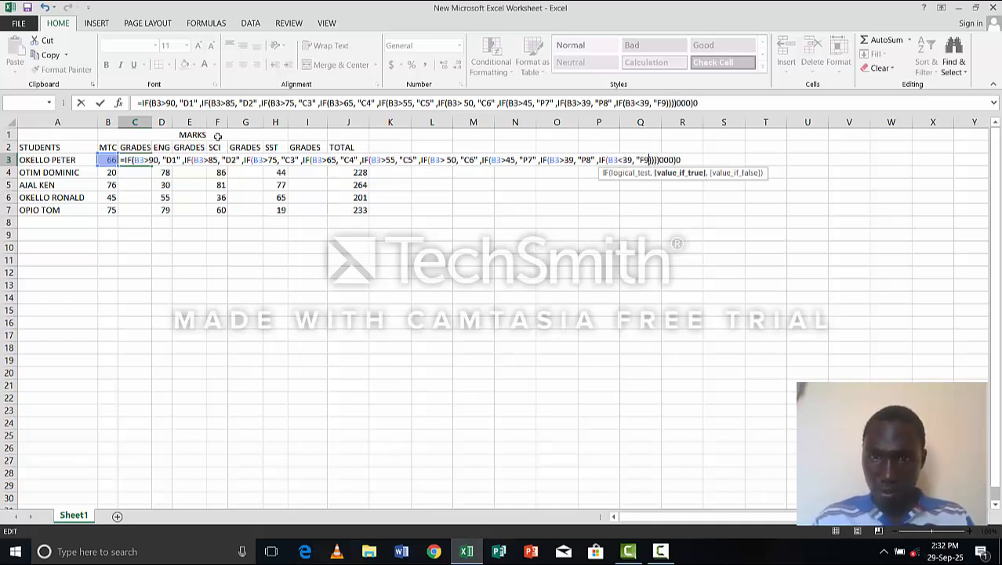
{"action": "key", "text": "BackSpace"}
{"action": "key", "text": "BackSpace"}
{"action": "key", "text": "BackSpace"}
{"action": "key", "text": "BackSpace"}
{"action": "key", "text": "BackSpace"}
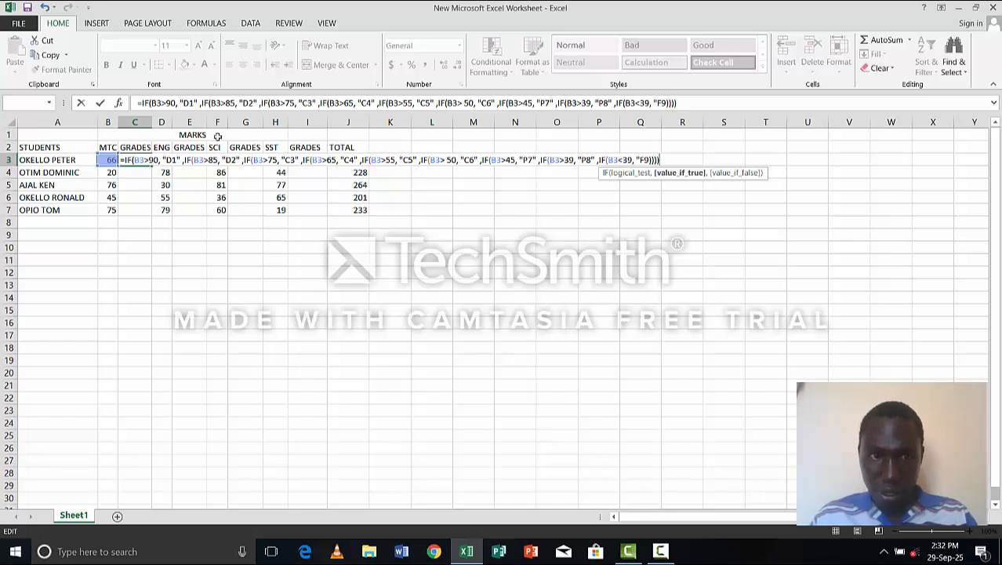
{"action": "type", "text": ")00"}
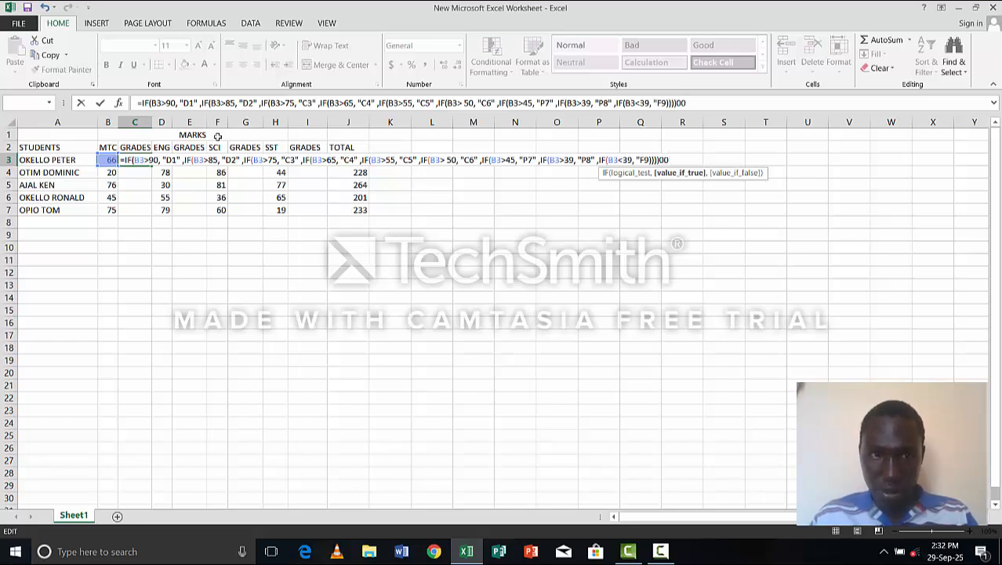
{"action": "type", "text": "00"}
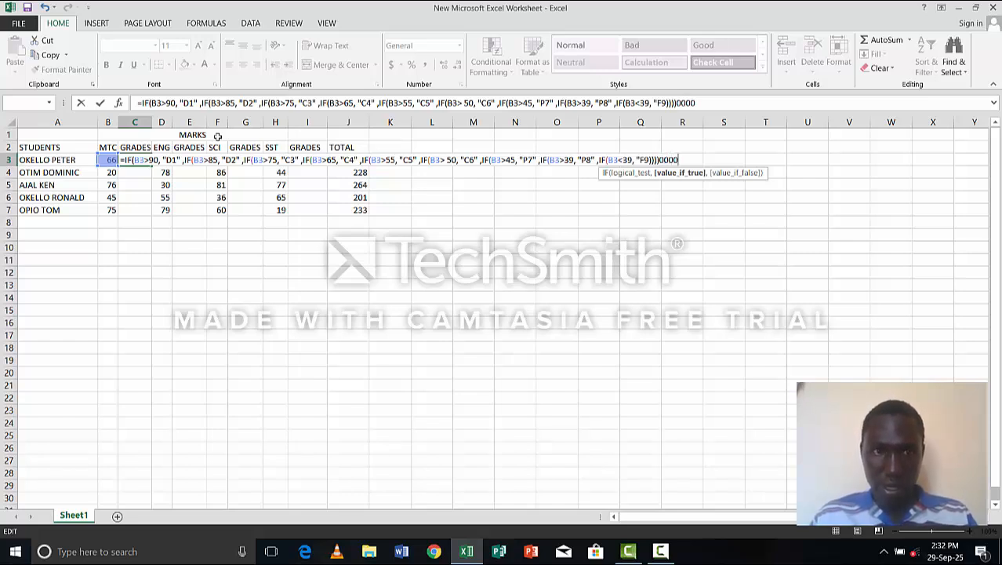
{"action": "type", "text": "0"}
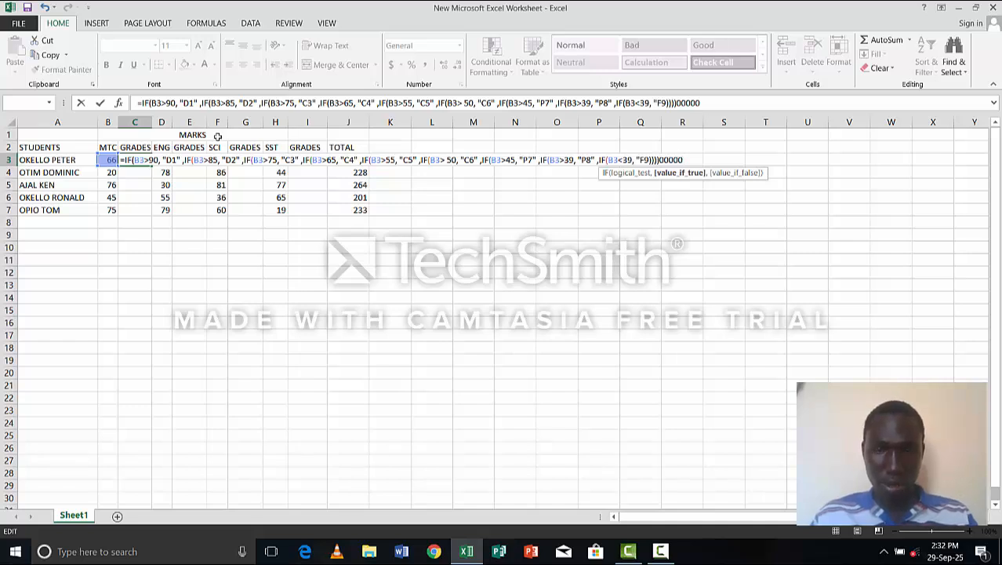
{"action": "key", "text": "BackSpace"}
{"action": "key", "text": "BackSpace"}
{"action": "key", "text": "BackSpace"}
{"action": "key", "text": "BackSpace"}
{"action": "key", "text": "BackSpace"}
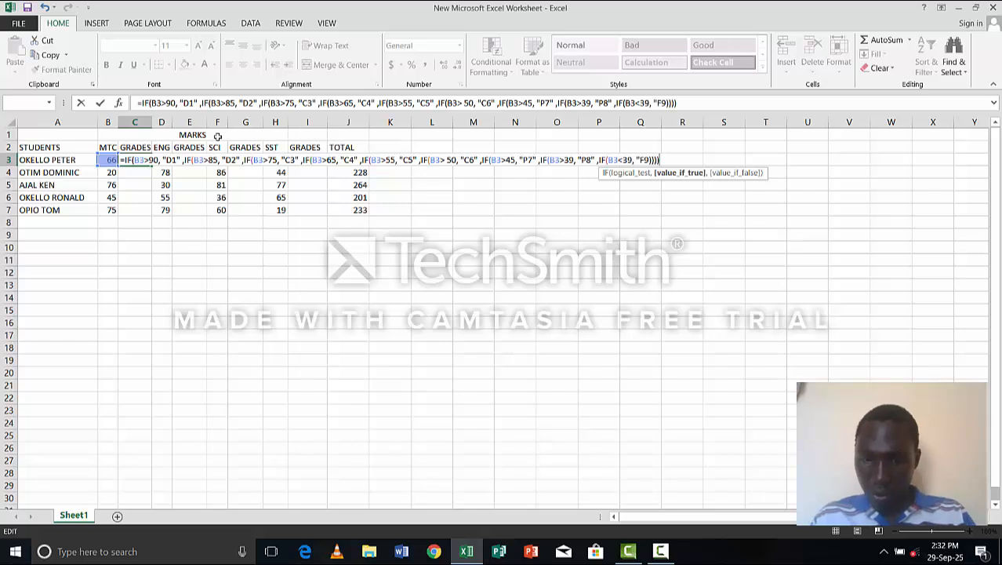
Add five more closing parentheses to the end of the C3 formula and commit it, accepting the proposed typo correction
{"action": "type", "text": ")"}
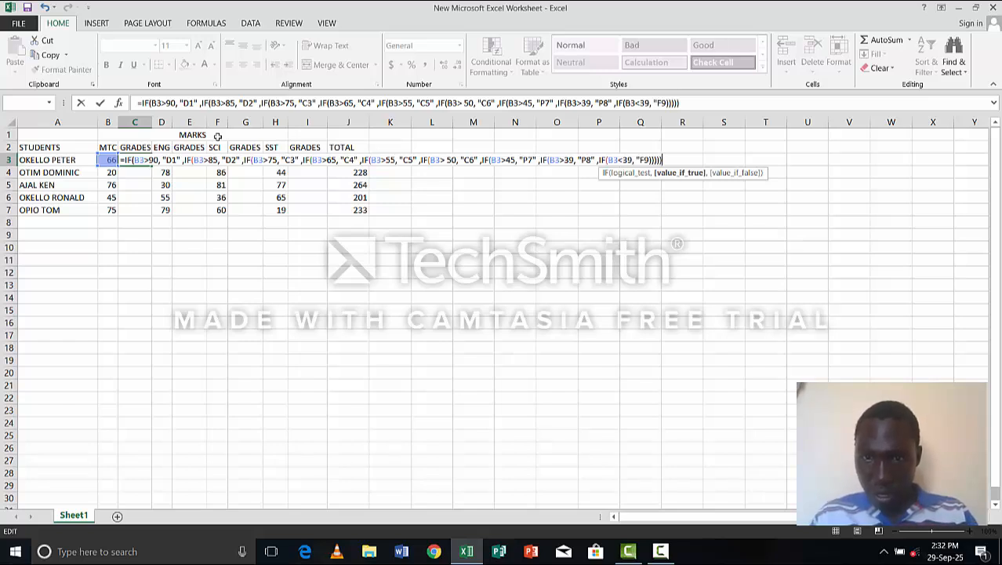
{"action": "type", "text": "))"}
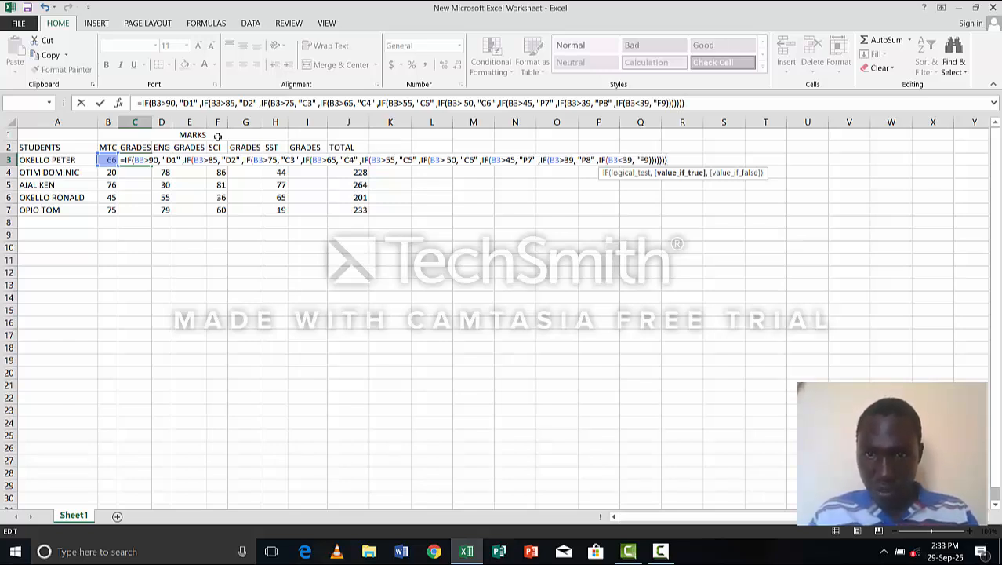
{"action": "type", "text": "))"}
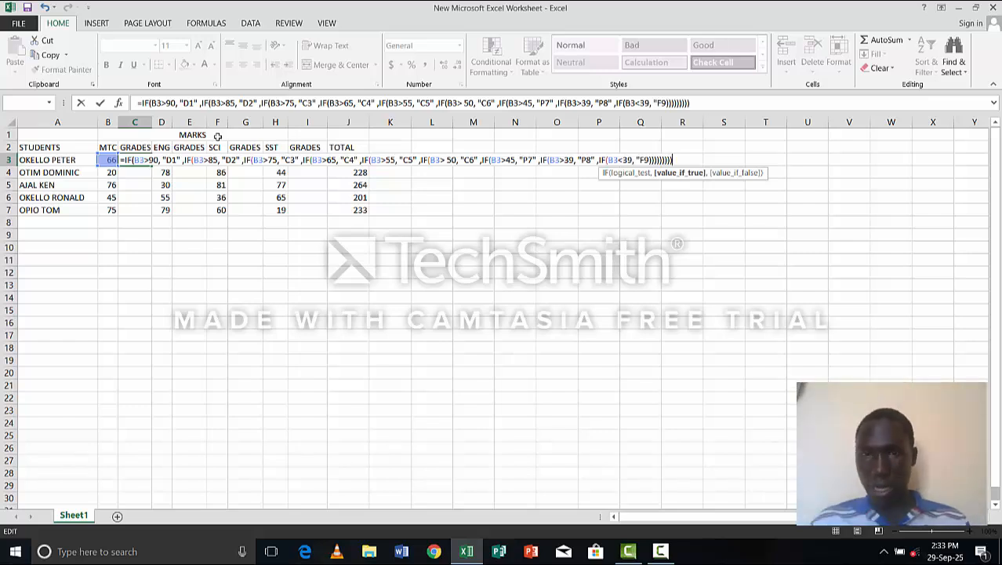
{"action": "key", "text": "Return"}
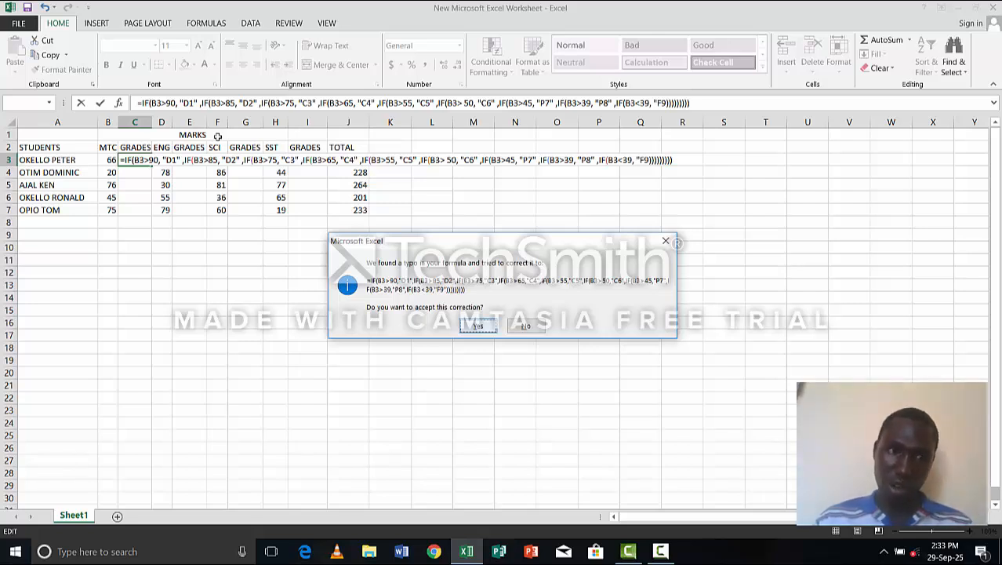
{"action": "key", "text": "Return"}
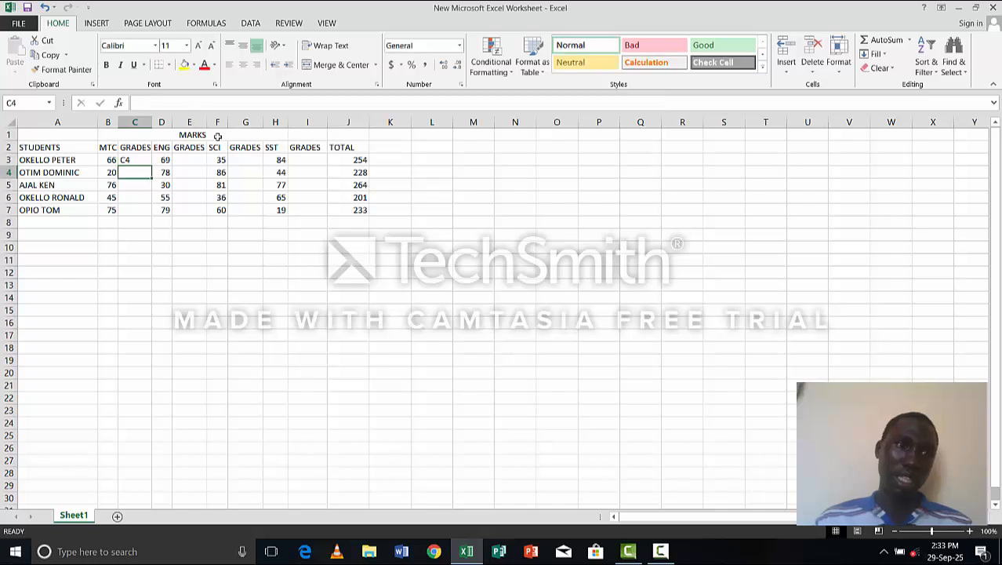
Fill the MTC grade formula from C3 down to C7
{"action": "key", "text": "Up"}
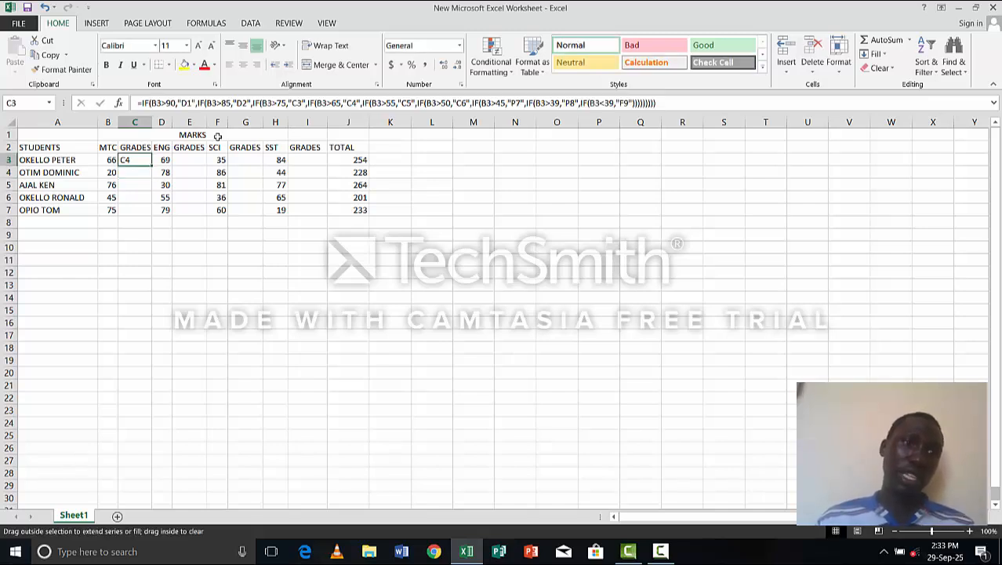
{"action": "left_click_drag", "start_coordinate": [151, 165], "coordinate": [151, 217]}
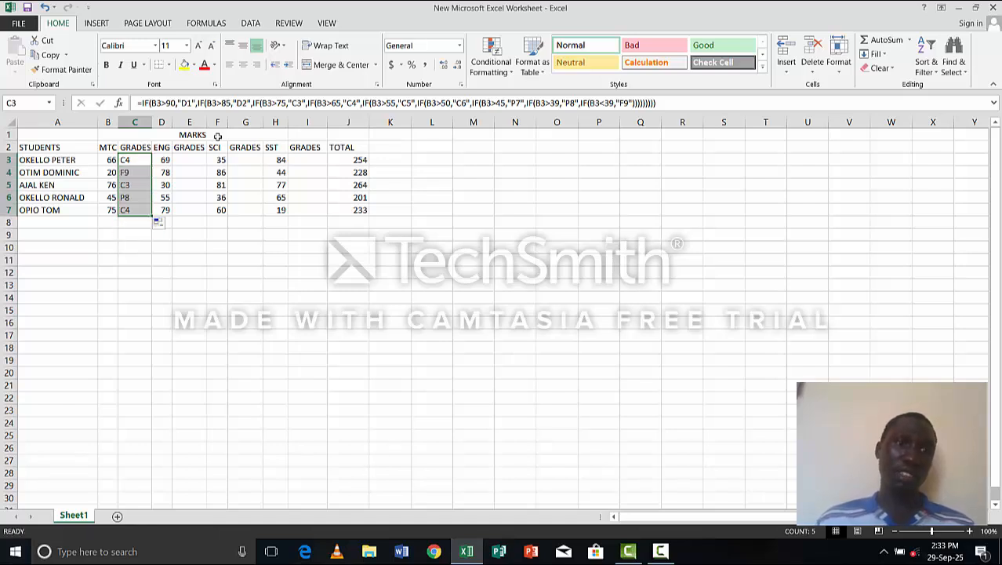
{"action": "key", "text": "Down"}
{"action": "key", "text": "Up"}
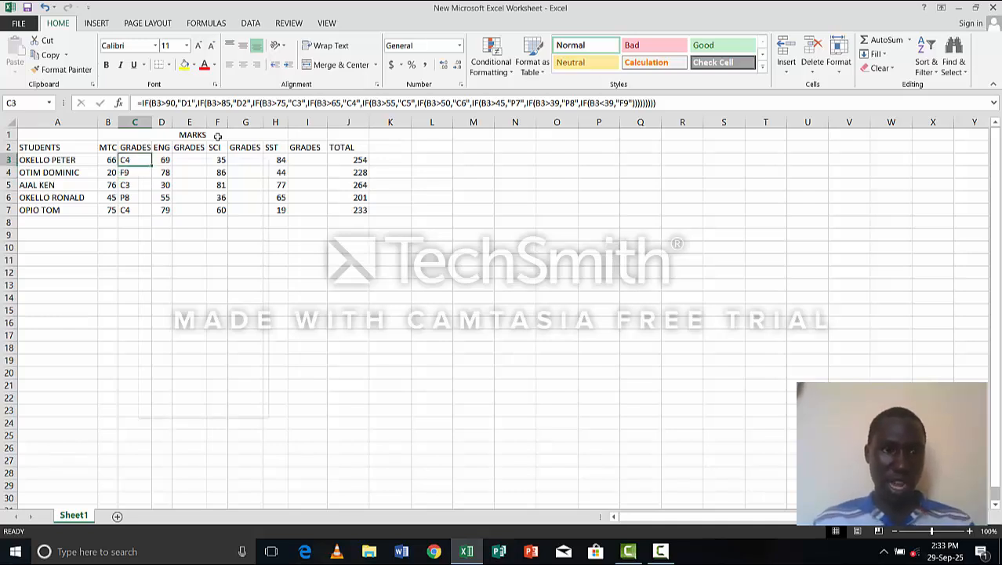
Copy the grade formula from C3 into E3 for the ENG marks and fill it down to E7
{"action": "key", "text": "shift+F10"}
{"action": "key", "text": "Down"}
{"action": "key", "text": "Down"}
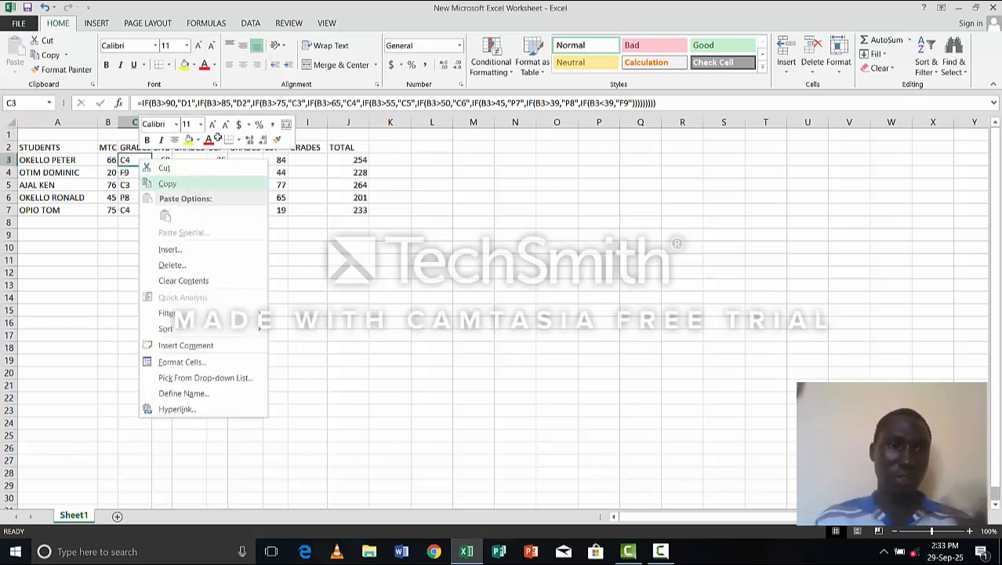
{"action": "key", "text": "Return"}
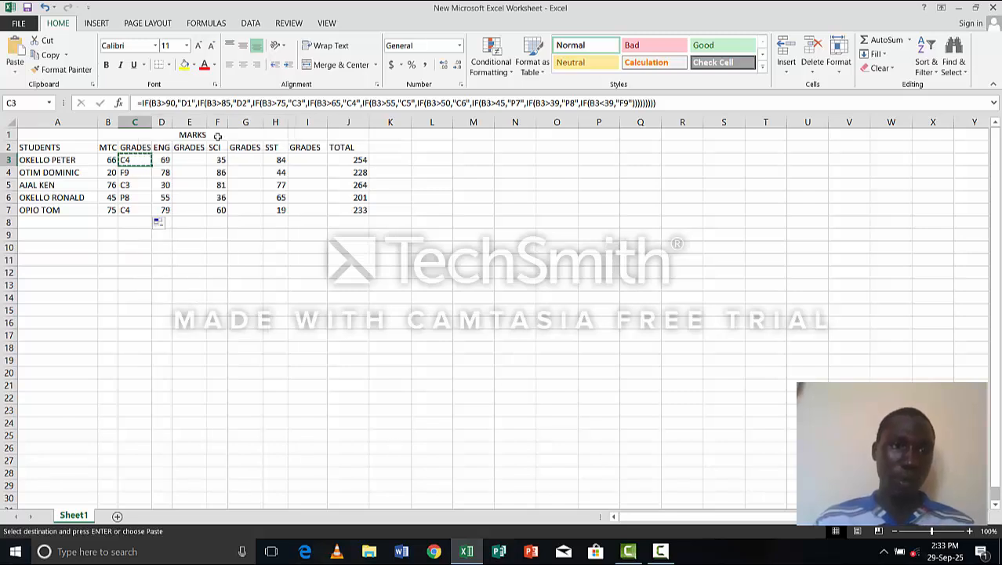
{"action": "key", "text": "Down"}
{"action": "key", "text": "Right"}
{"action": "key", "text": "Right"}
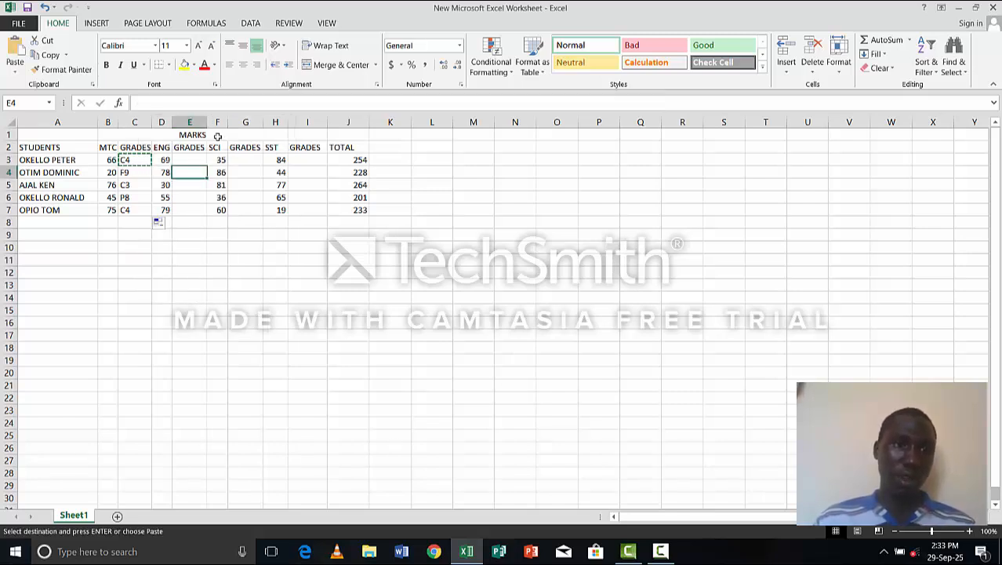
{"action": "key", "text": "Up"}
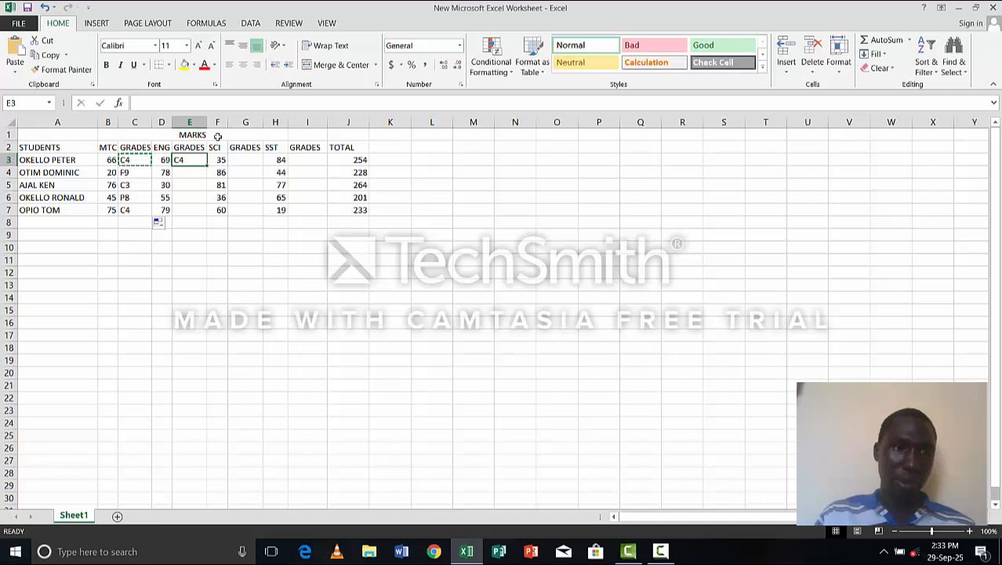
{"action": "type", "text": "C4"}
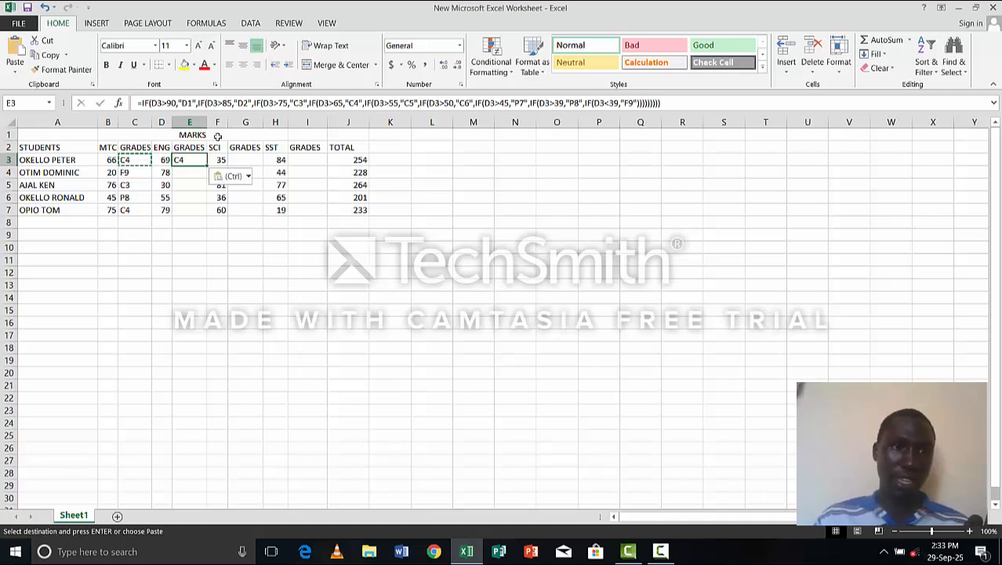
{"action": "left_click_drag", "start_coordinate": [207, 166], "coordinate": [207, 213]}
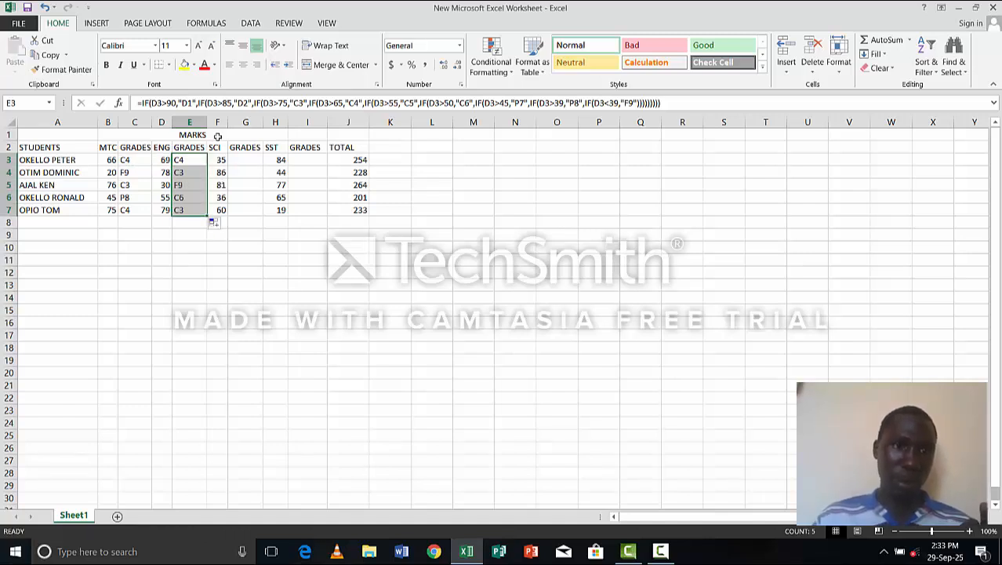
{"action": "key", "text": "Right"}
{"action": "key", "text": "Right"}
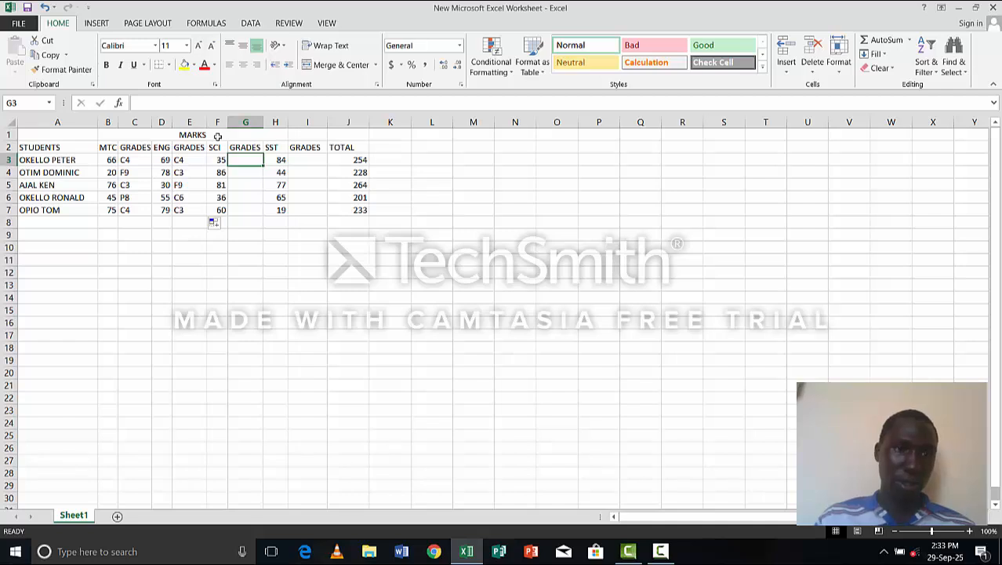
{"action": "key", "text": "Left"}
{"action": "key", "text": "Left"}
{"action": "key", "text": "shift+F10"}
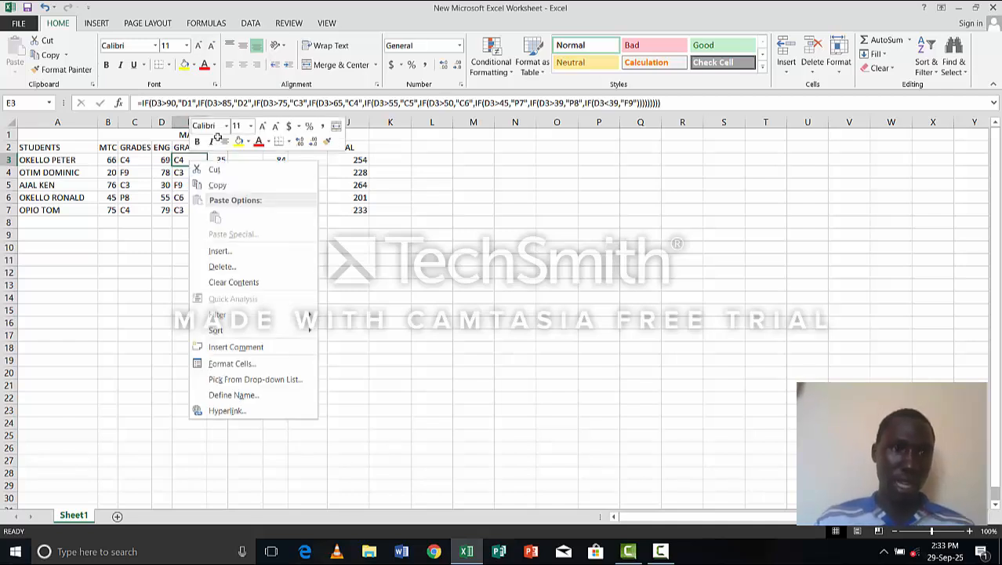
{"action": "key", "text": "Down"}
{"action": "key", "text": "Down"}
{"action": "key", "text": "Return"}
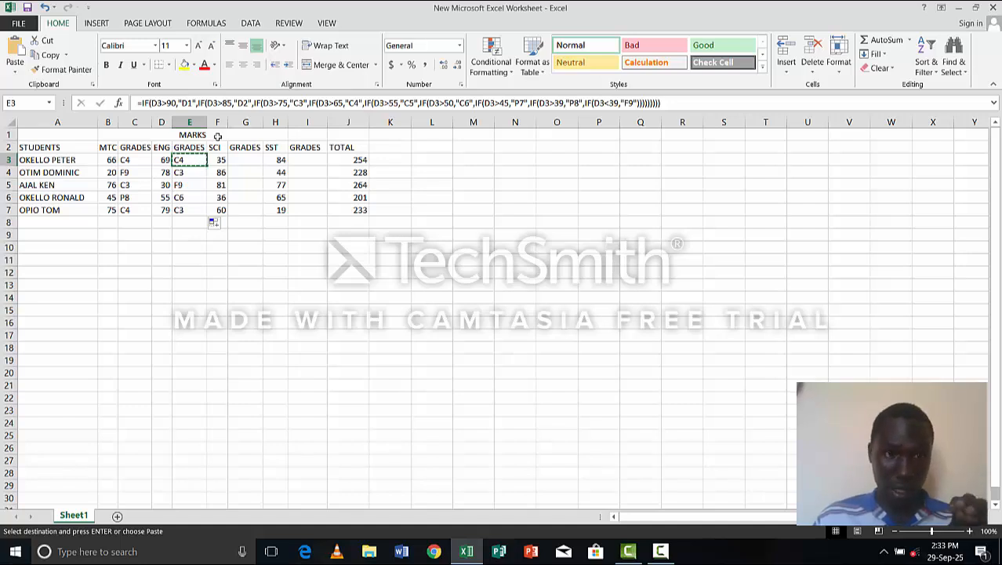
{"action": "key", "text": "Right"}
{"action": "key", "text": "Right"}
{"action": "key", "text": "BackSpace"}
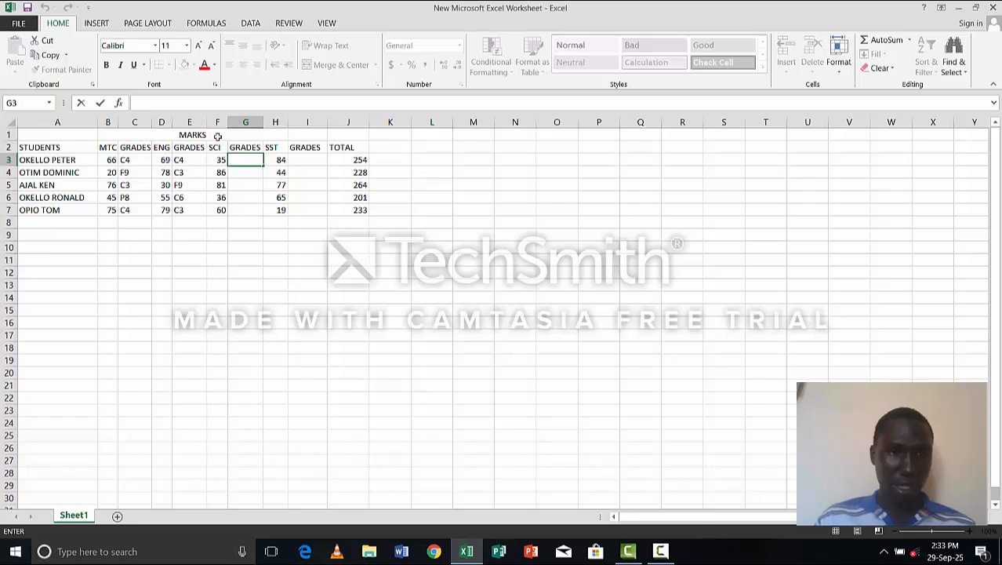
{"action": "key", "text": "shift+F10"}
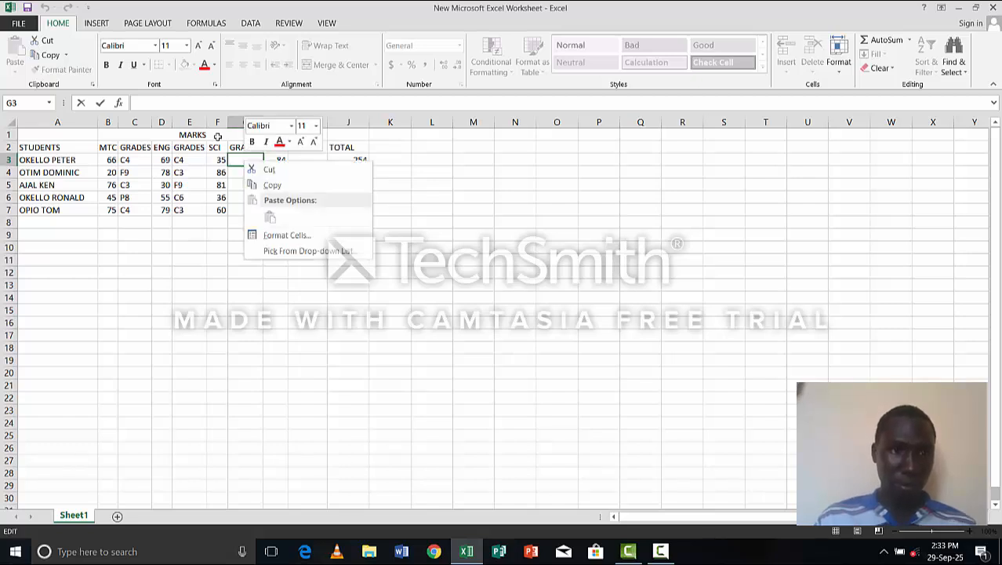
{"action": "key", "text": "Escape"}
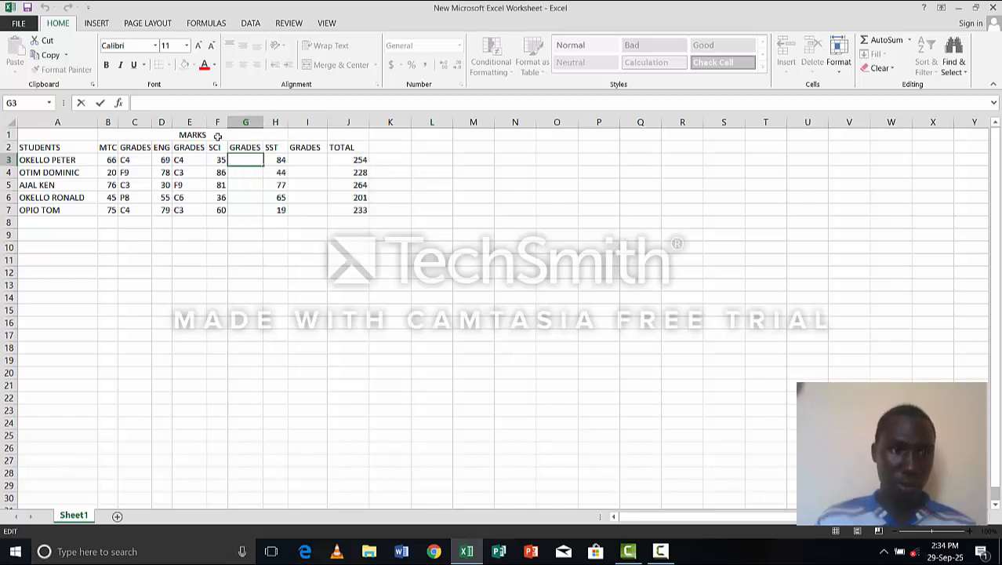
Copy the grade formula from E3 into G3 for the SCI marks and fill it down to G7
{"action": "right_click", "coordinate": [182, 157]}
{"action": "left_click", "coordinate": [210, 181]}
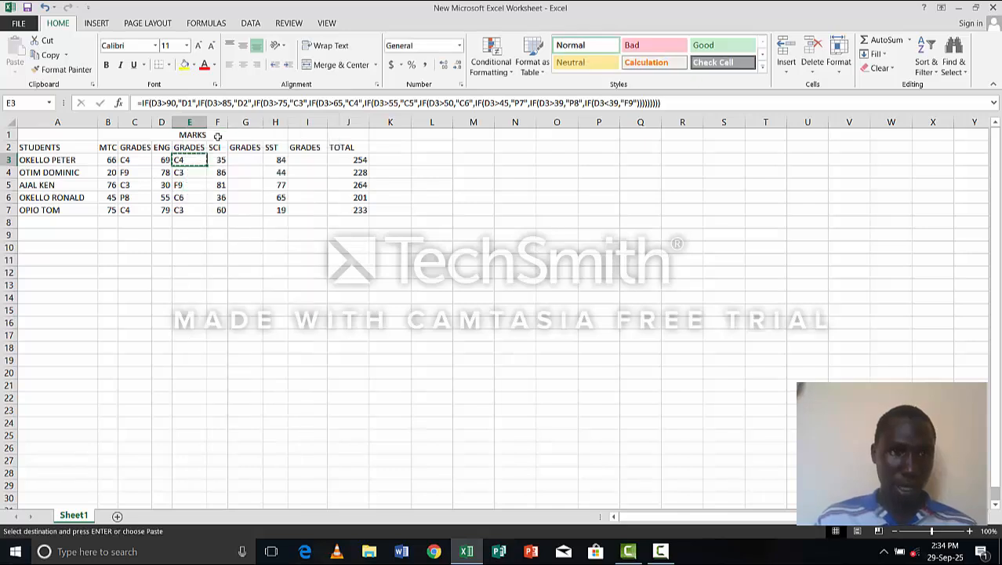
{"action": "key", "text": "Right"}
{"action": "key", "text": "Right"}
{"action": "key", "text": "shift+F10"}
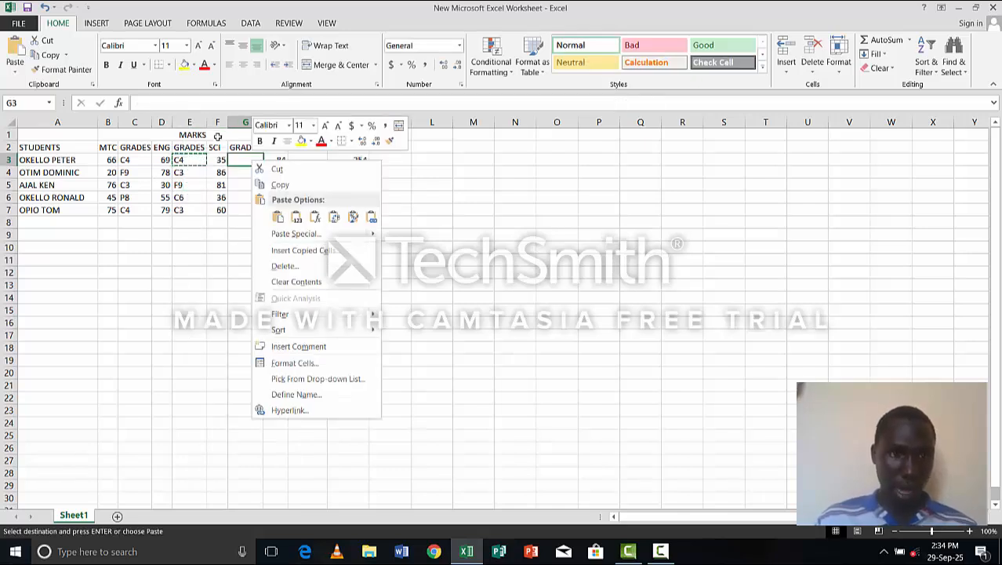
{"action": "key", "text": "Down"}
{"action": "key", "text": "Down"}
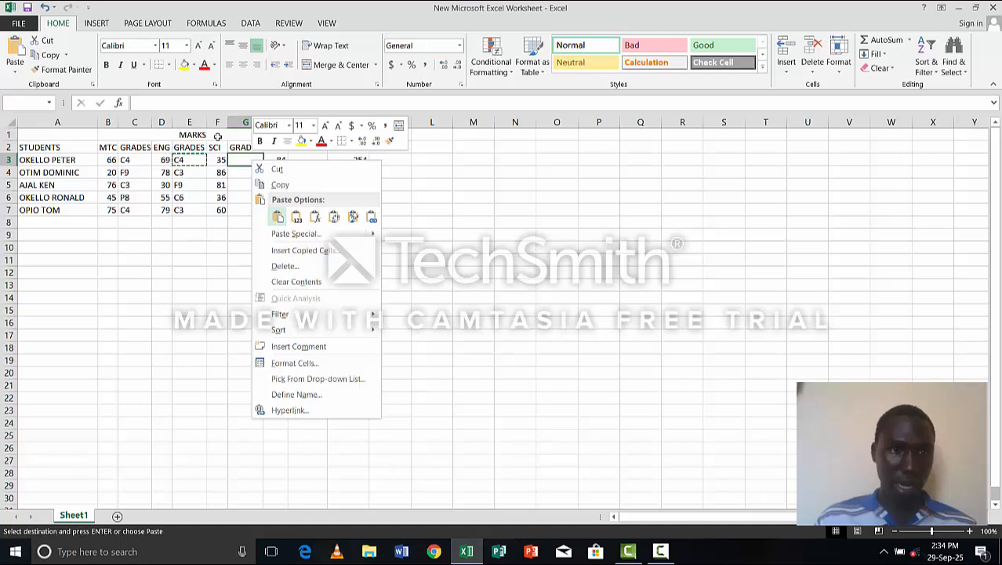
{"action": "key", "text": "Return"}
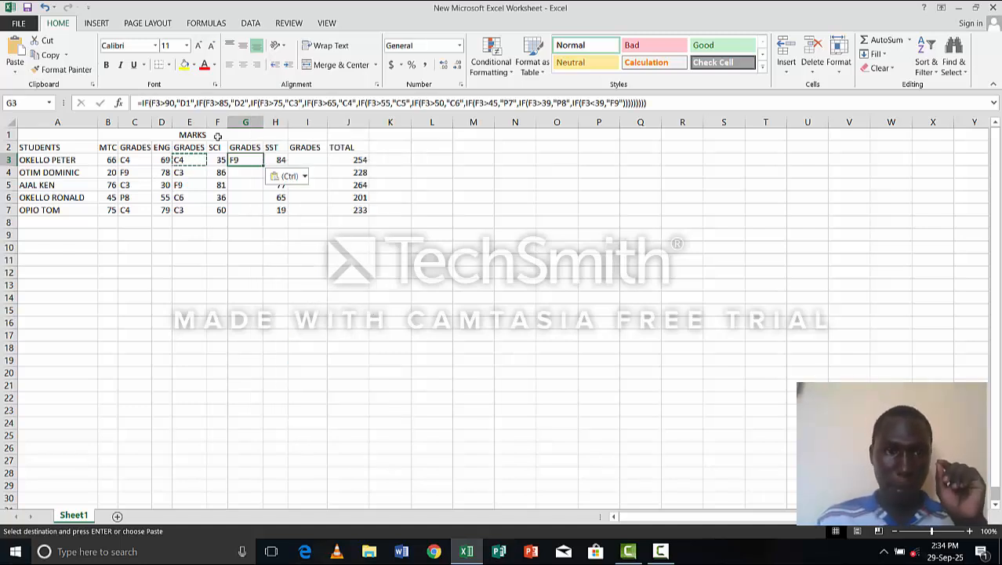
{"action": "mouse_move", "coordinate": [264, 165]}
{"action": "left_mouse_down"}
{"action": "mouse_move", "coordinate": [263, 237]}
{"action": "mouse_move", "coordinate": [264, 215]}
{"action": "left_mouse_up"}
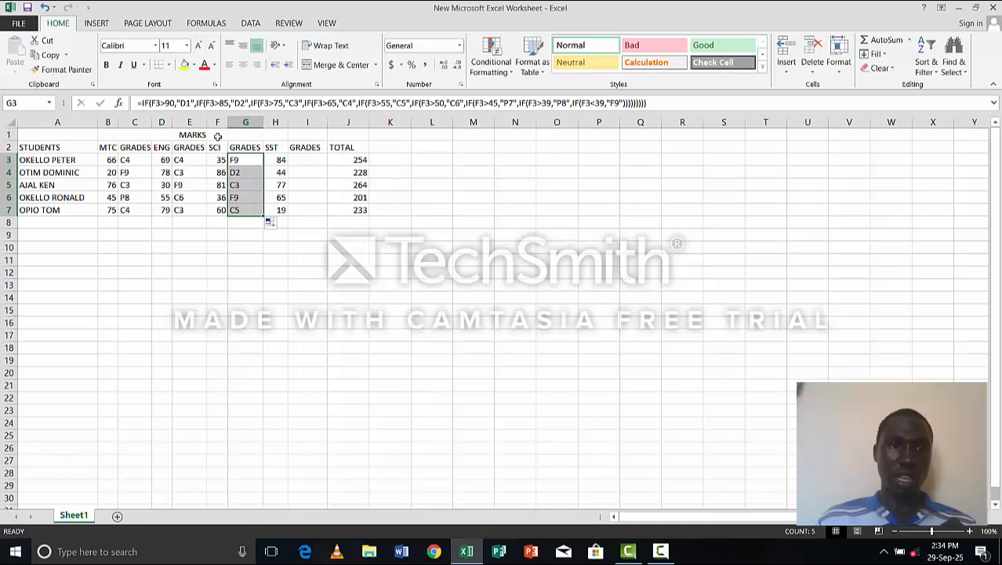
Copy the grade formula from G3 into I3 for the SST marks and fill it down to I7
{"action": "key", "text": "Right"}
{"action": "key", "text": "Right"}
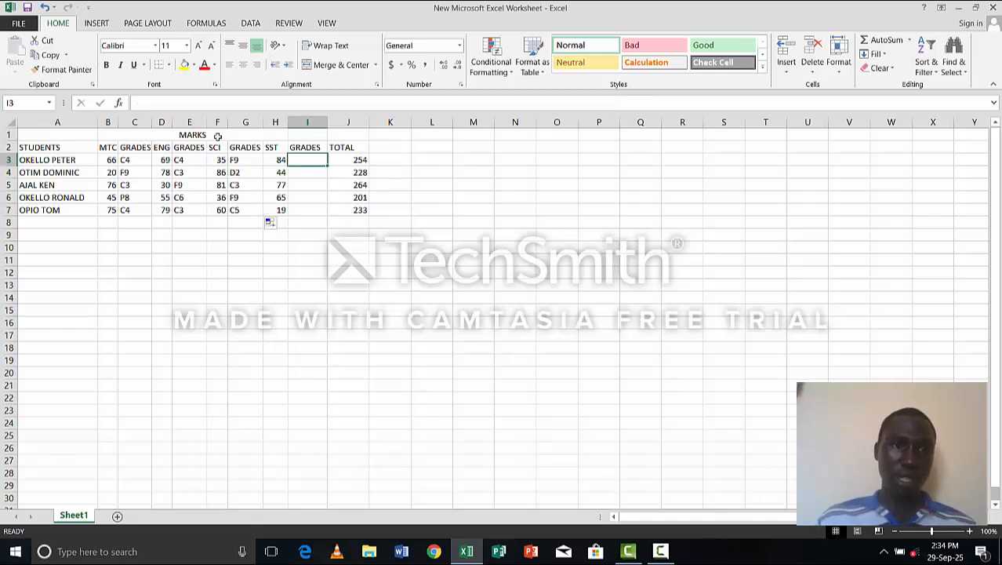
{"action": "key", "text": "Left"}
{"action": "key", "text": "Left"}
{"action": "key", "text": "shift+F10"}
{"action": "key", "text": "Down"}
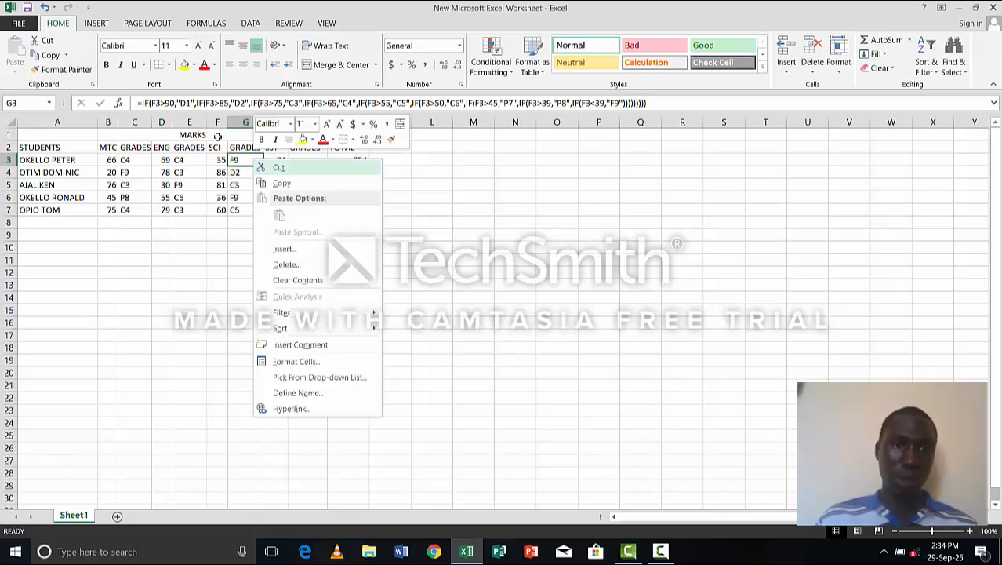
{"action": "key", "text": "Down"}
{"action": "key", "text": "Return"}
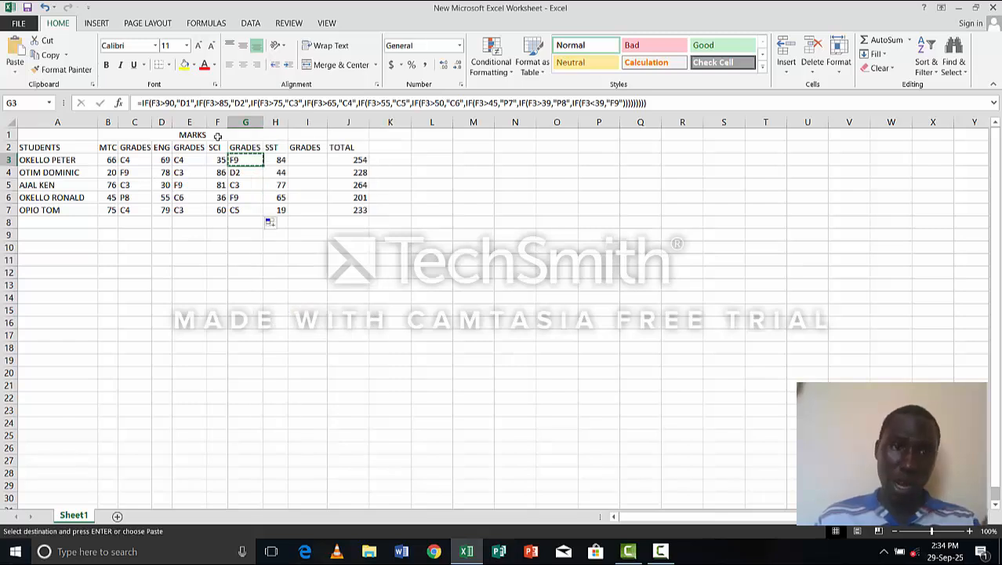
{"action": "key", "text": "Right"}
{"action": "key", "text": "Right"}
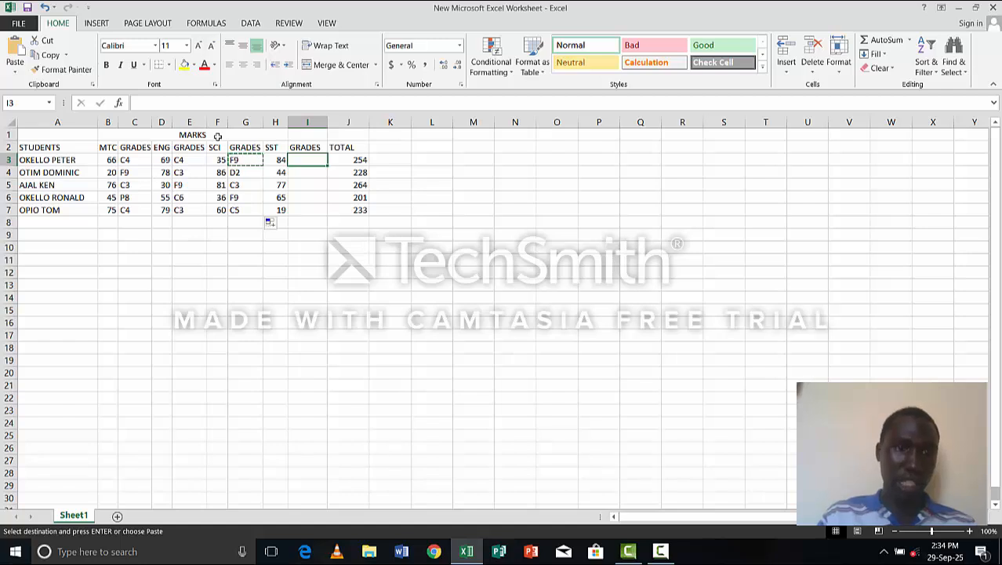
{"action": "key", "text": "ctrl+v"}
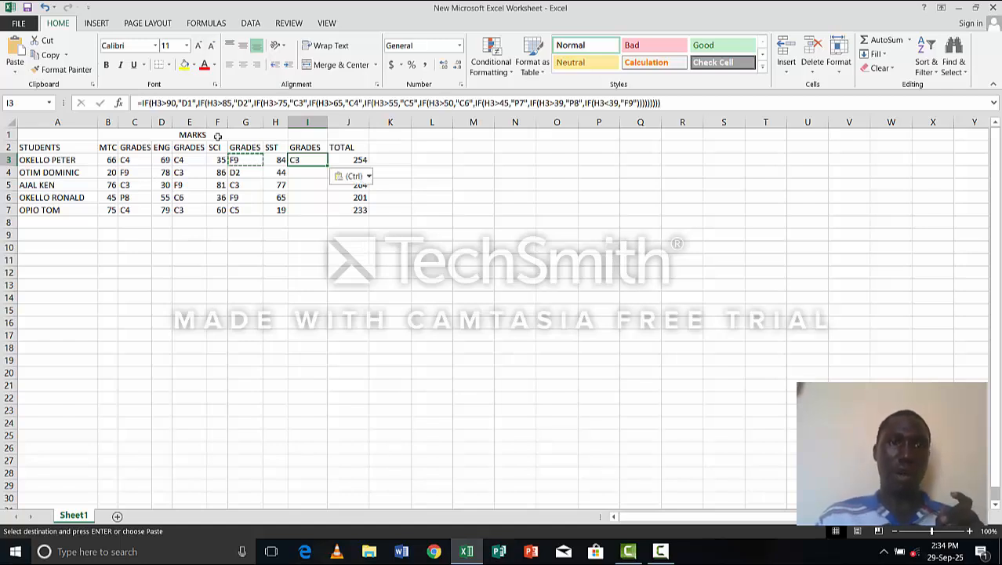
{"action": "left_click_drag", "start_coordinate": [327, 166], "coordinate": [323, 213]}
{"action": "left_click", "coordinate": [390, 185]}
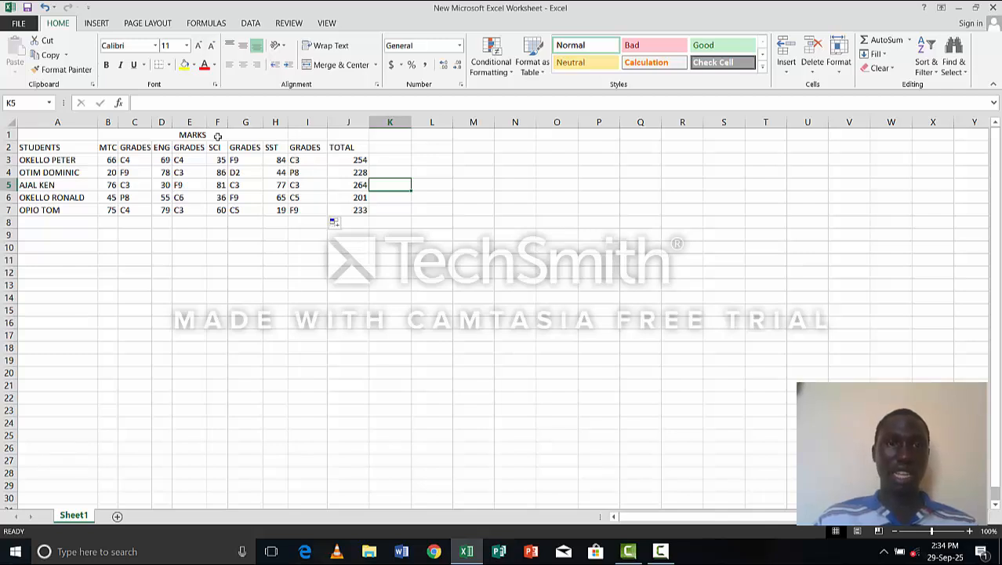
Narrow the TOTAL column slightly and enter the heading AVERAGE in K2
{"action": "left_click_drag", "start_coordinate": [370, 122], "coordinate": [358, 122]}
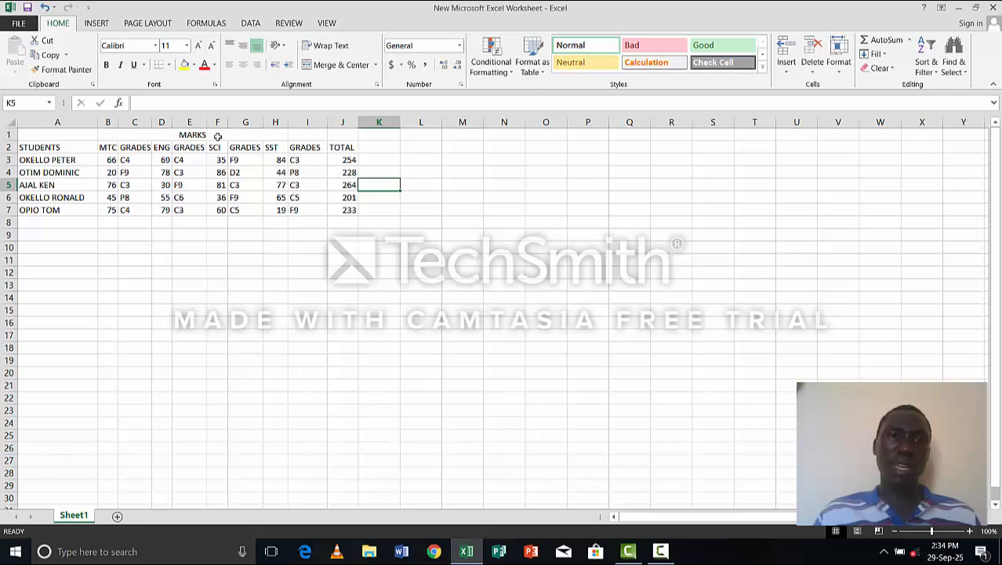
{"action": "key", "text": "Up"}
{"action": "key", "text": "Up"}
{"action": "key", "text": "Up"}
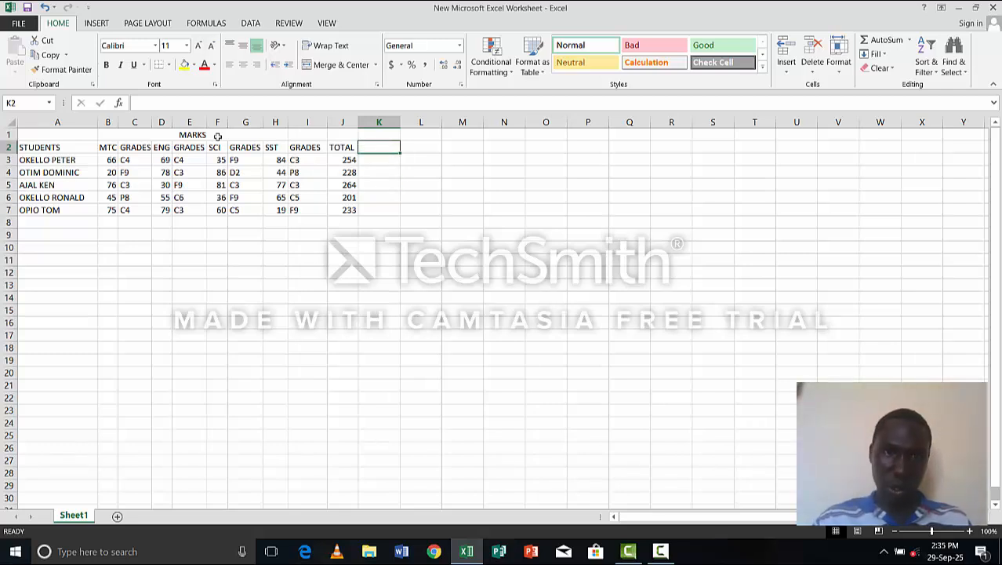
{"action": "type", "text": "AVE"}
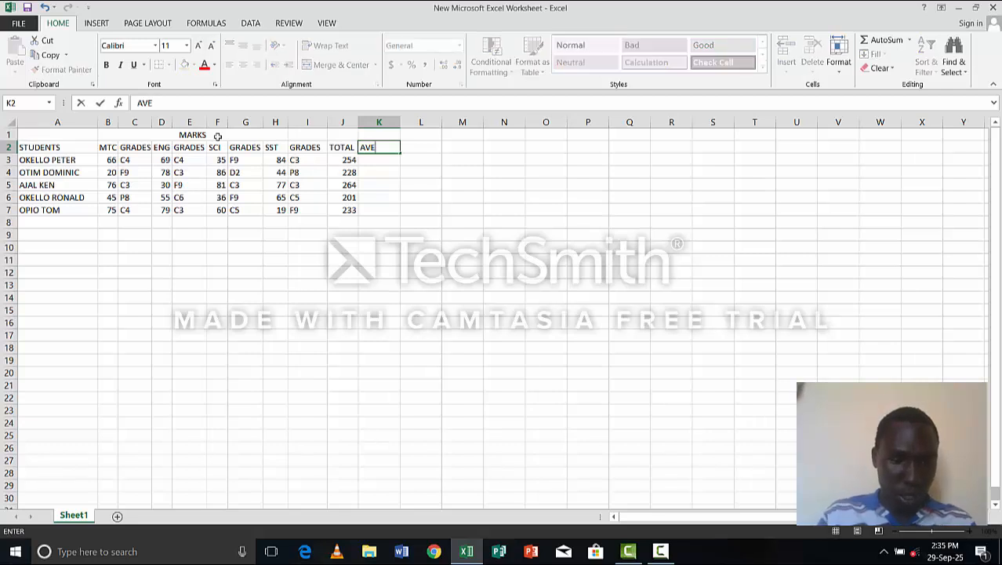
{"action": "type", "text": "RAGE"}
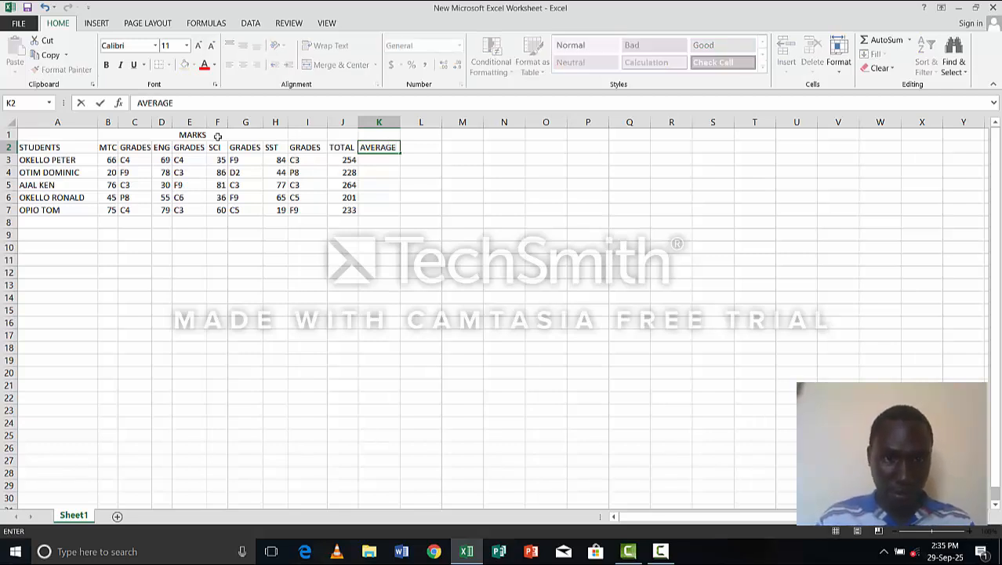
Finish the AVERAGE heading and enter the formula =AVERAGE(B3) in K3
{"action": "key", "text": "Return"}
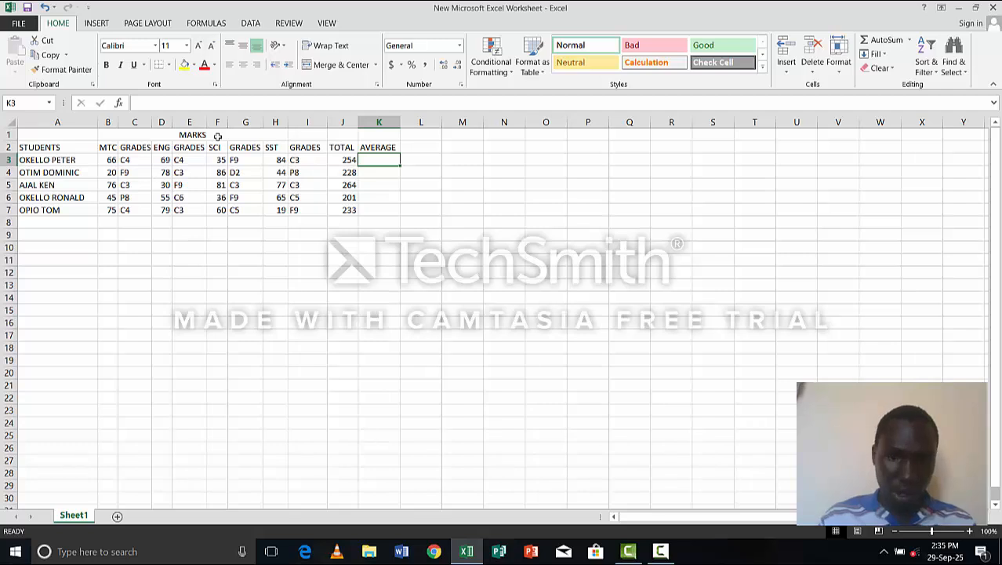
{"action": "type", "text": "+"}
{"action": "key", "text": "BackSpace"}
{"action": "type", "text": "="}
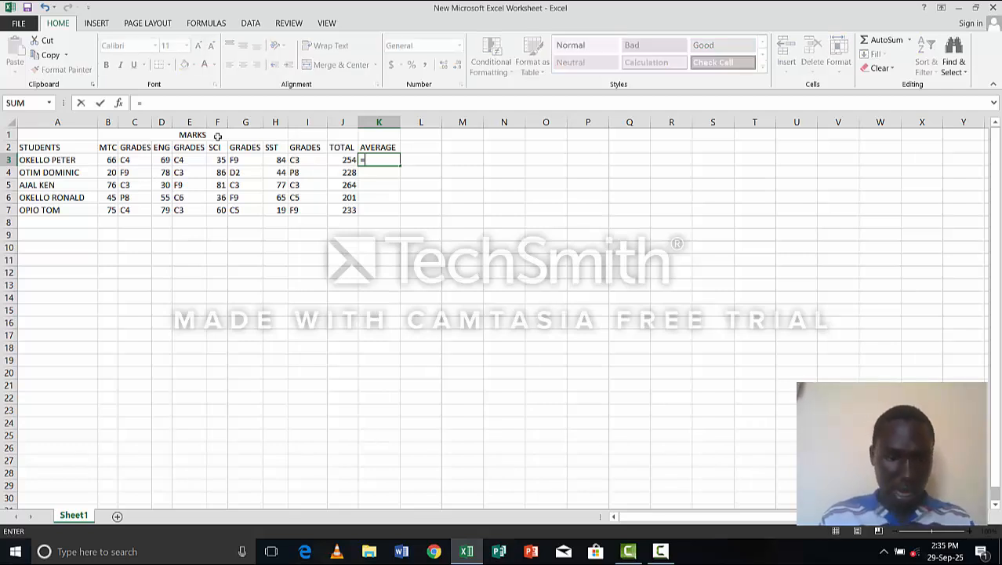
{"action": "type", "text": "AVE"}
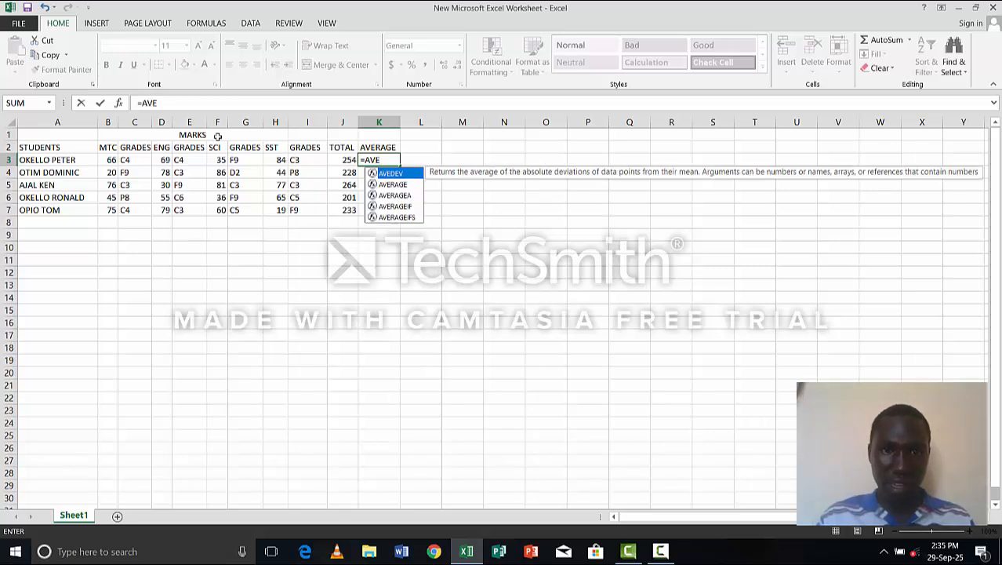
{"action": "key", "text": "Down"}
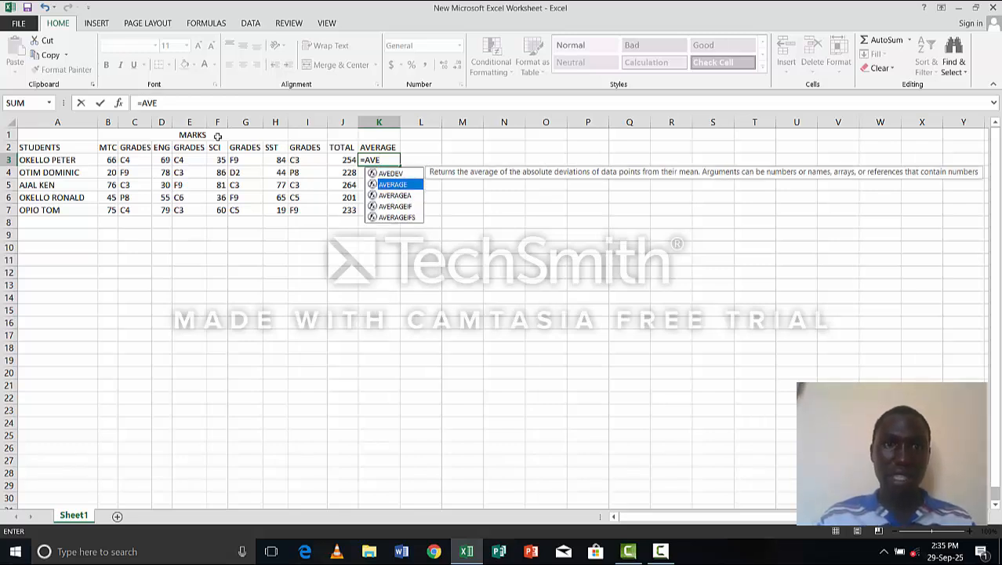
{"action": "key", "text": "Tab"}
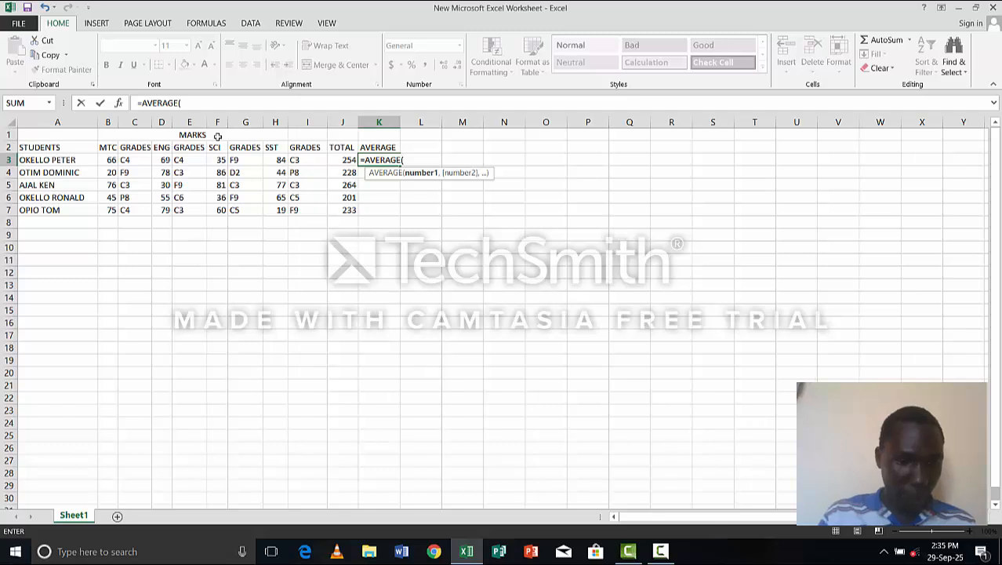
{"action": "type", "text": "B3"}
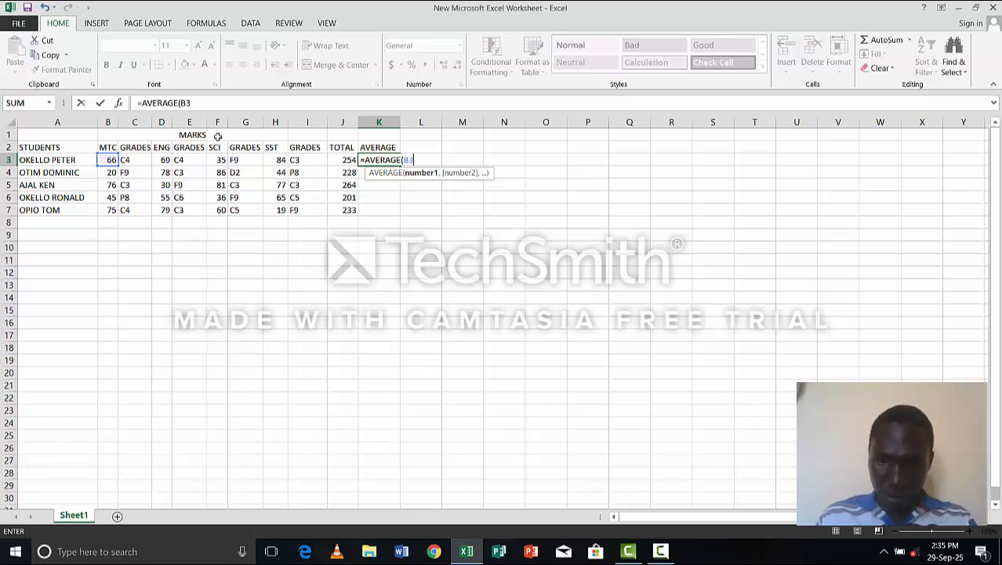
{"action": "key", "text": "Return"}
{"action": "key", "text": "Return"}
{"action": "key", "text": "Return"}
{"action": "key", "text": "Return"}
{"action": "key", "text": "Return"}
{"action": "type", "text": "+"}
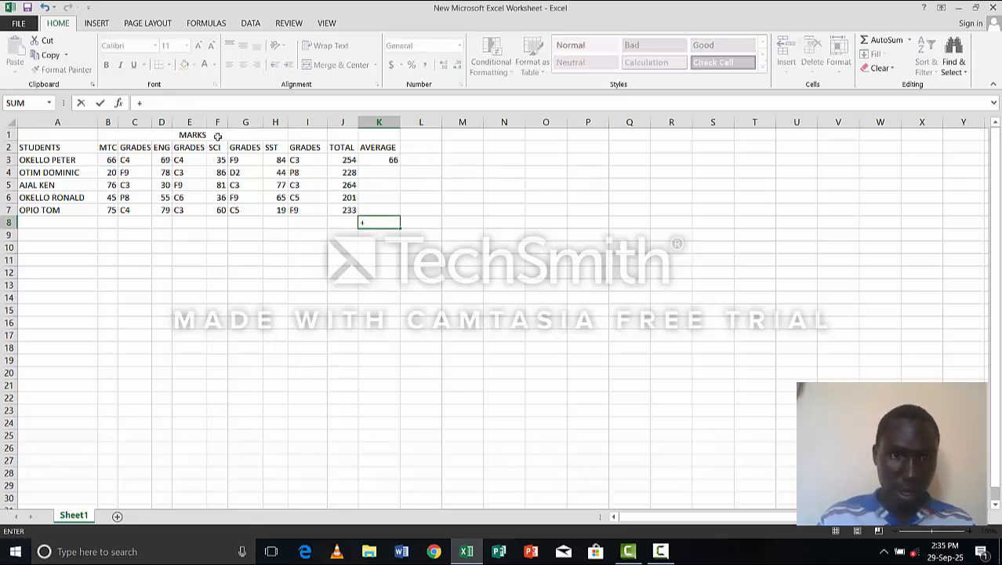
{"action": "key", "text": "Up"}
{"action": "key", "text": "Up"}
{"action": "key", "text": "Up"}
{"action": "key", "text": "Up"}
{"action": "key", "text": "Up"}
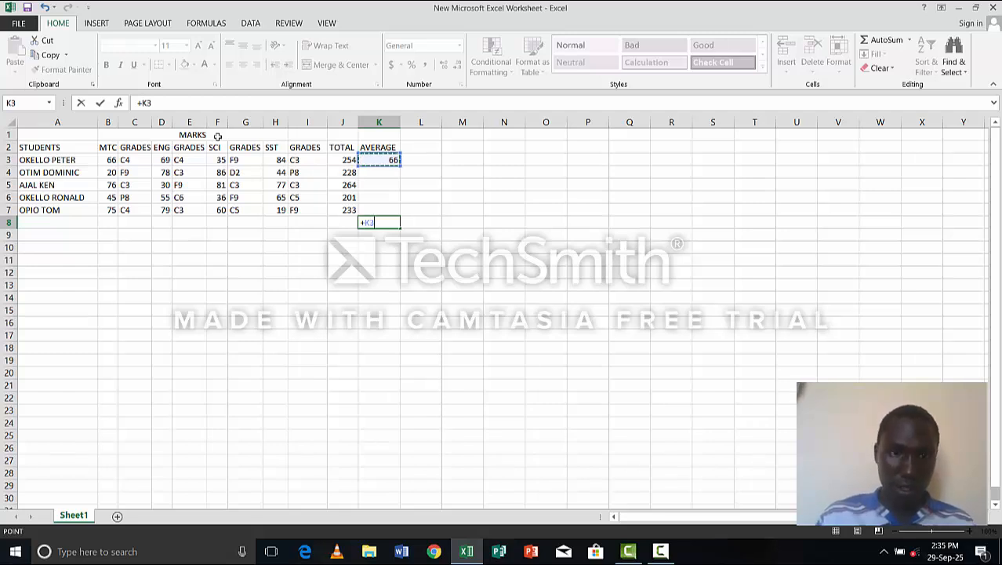
{"action": "key", "text": "BackSpace"}
{"action": "key", "text": "BackSpace"}
{"action": "key", "text": "BackSpace"}
{"action": "key", "text": "Escape"}
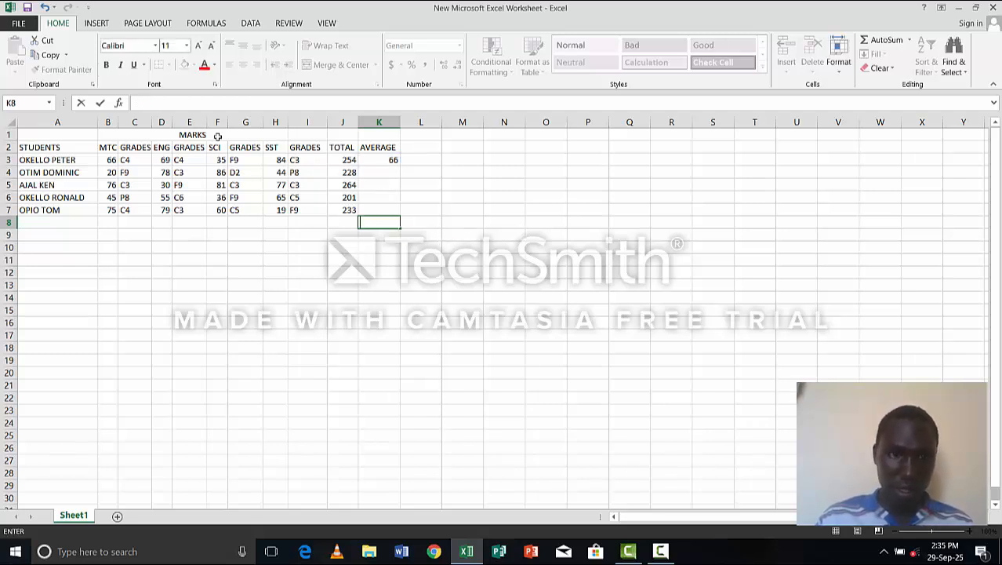
Replace the formula in K3 with =AVERAGE(B3+D3+F3+H3), covering the MTC, ENG, SCI and SST marks
{"action": "key", "text": "Up"}
{"action": "key", "text": "Up"}
{"action": "key", "text": "Up"}
{"action": "key", "text": "Up"}
{"action": "key", "text": "Up"}
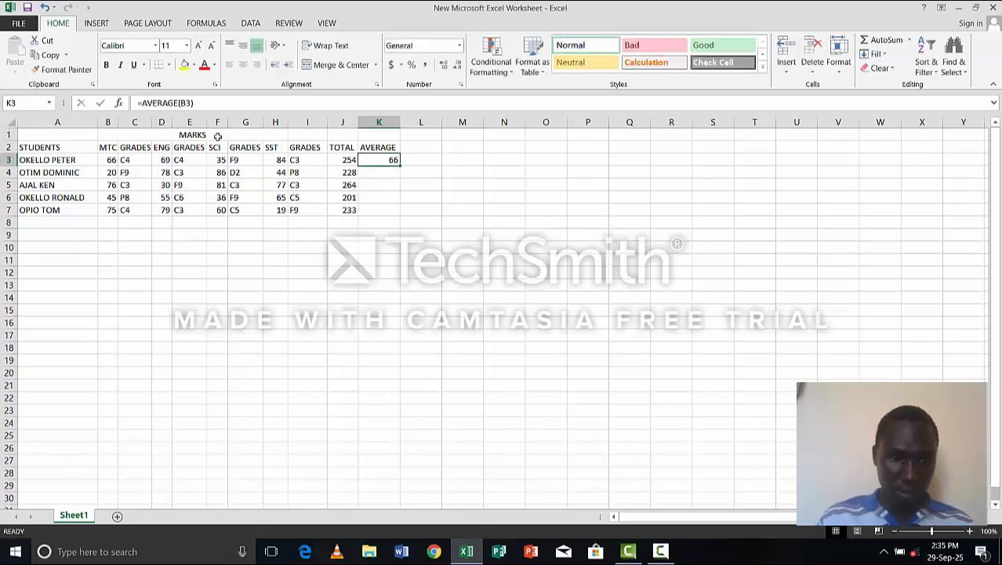
{"action": "type", "text": "="}
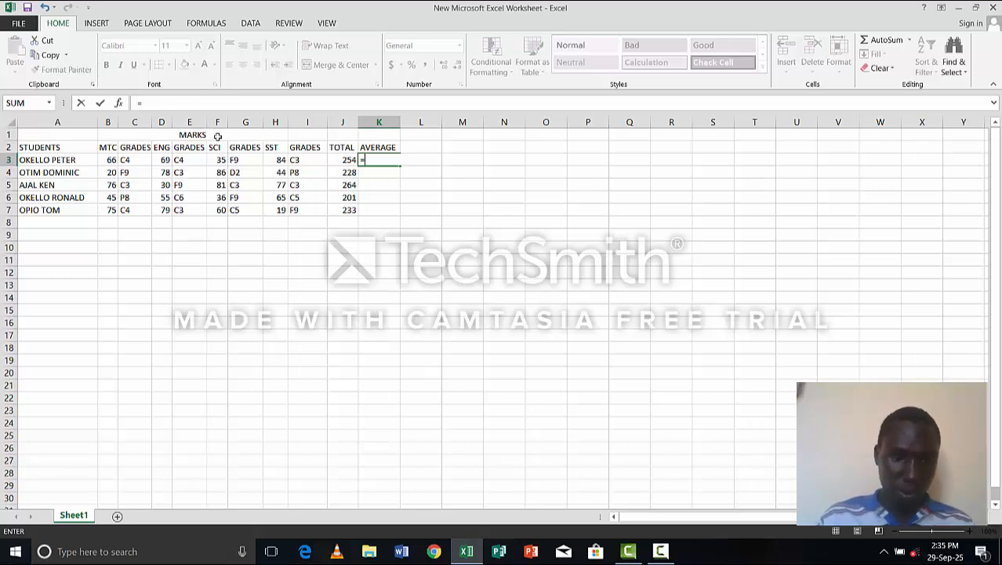
{"action": "type", "text": "AVE"}
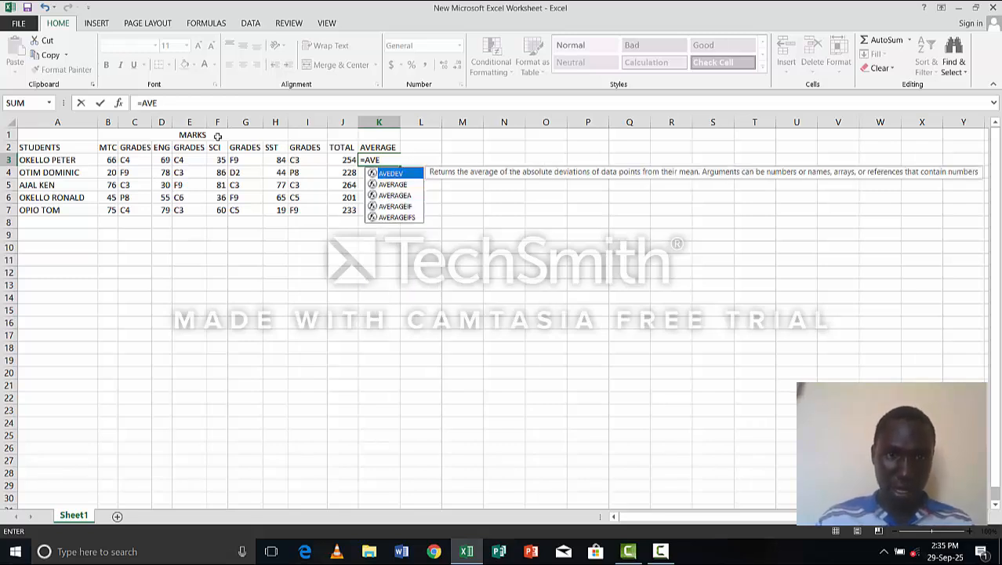
{"action": "key", "text": "Down"}
{"action": "key", "text": "Tab"}
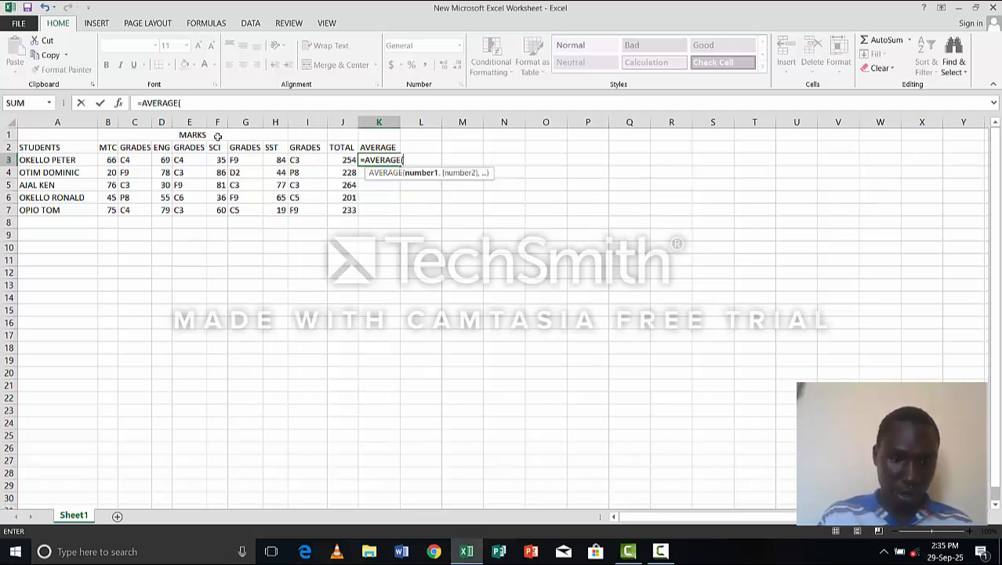
{"action": "type", "text": "B3"}
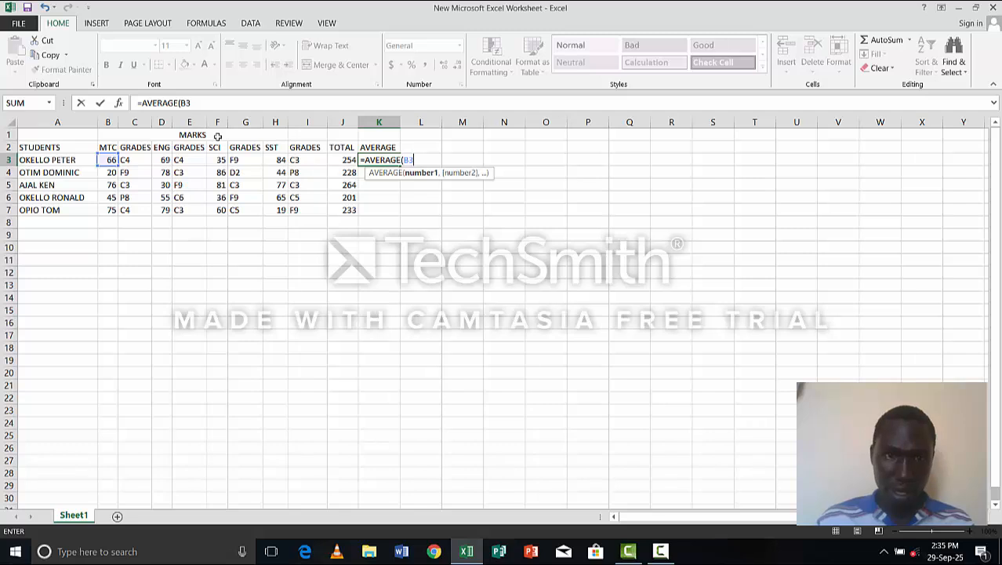
{"action": "type", "text": "+"}
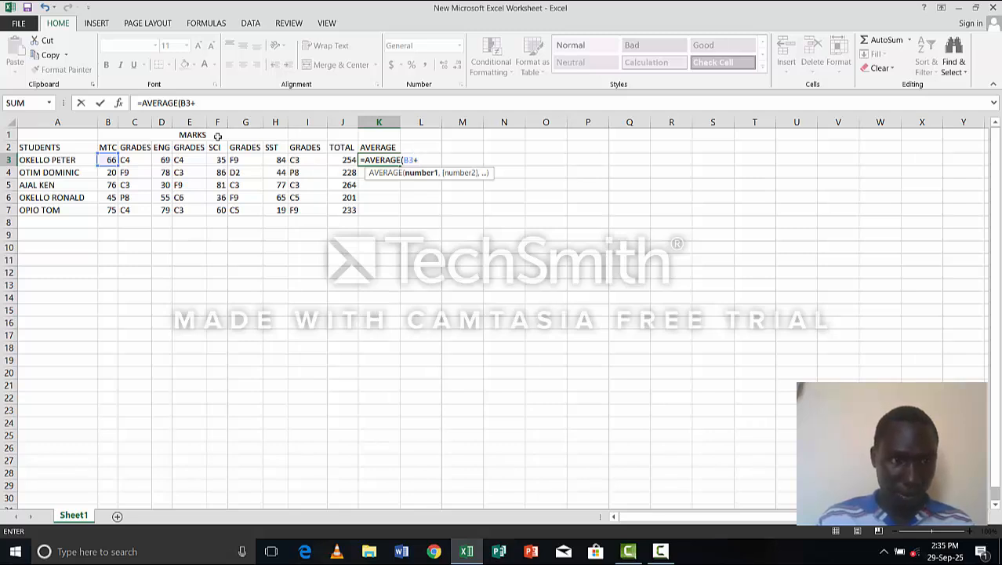
{"action": "type", "text": "D"}
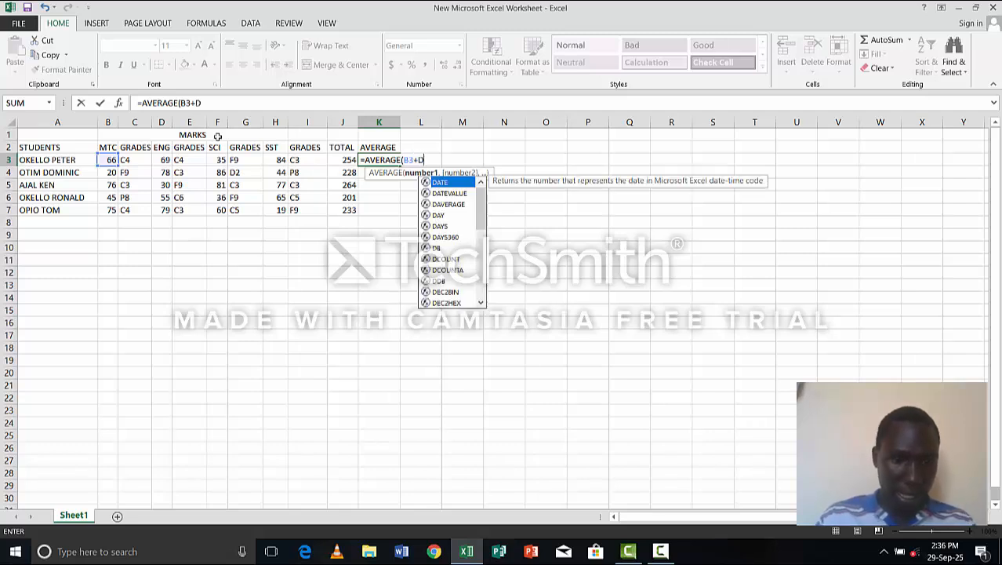
{"action": "type", "text": "3"}
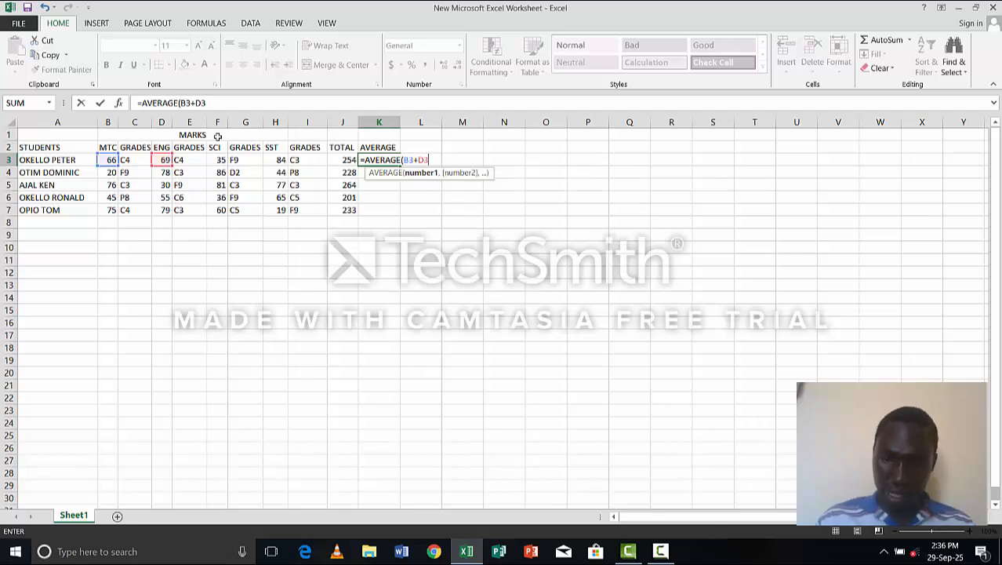
{"action": "type", "text": "+"}
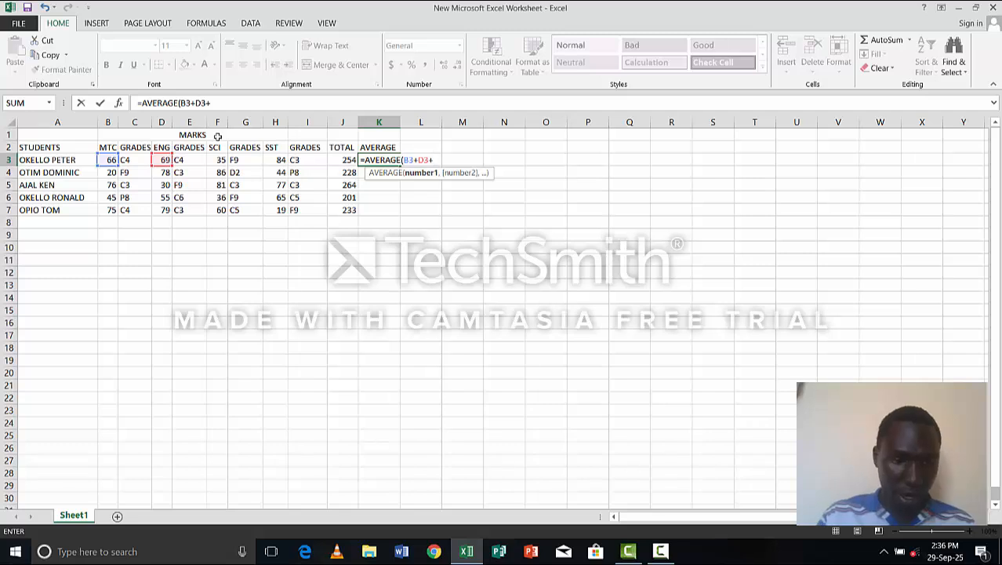
{"action": "type", "text": "F3"}
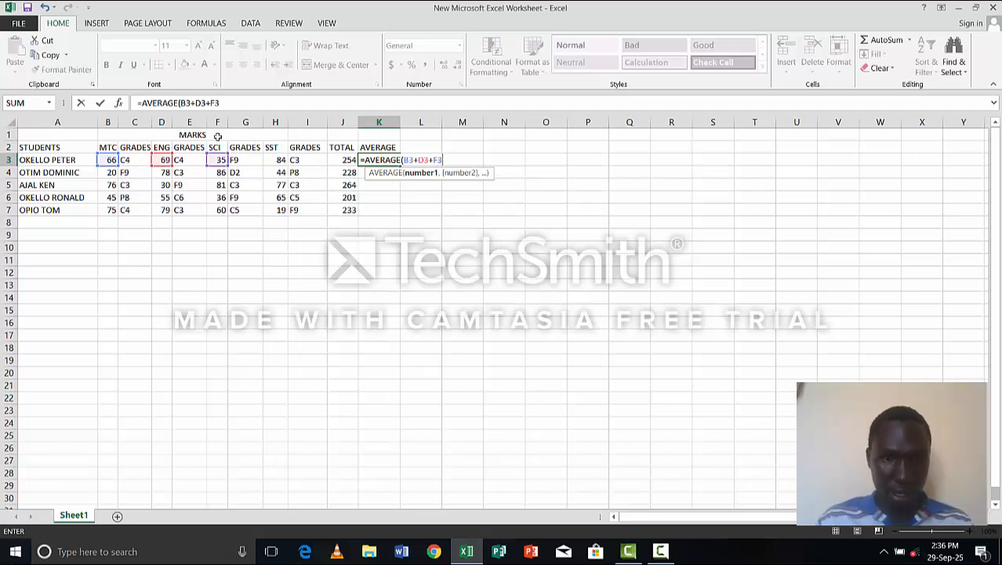
{"action": "type", "text": "+"}
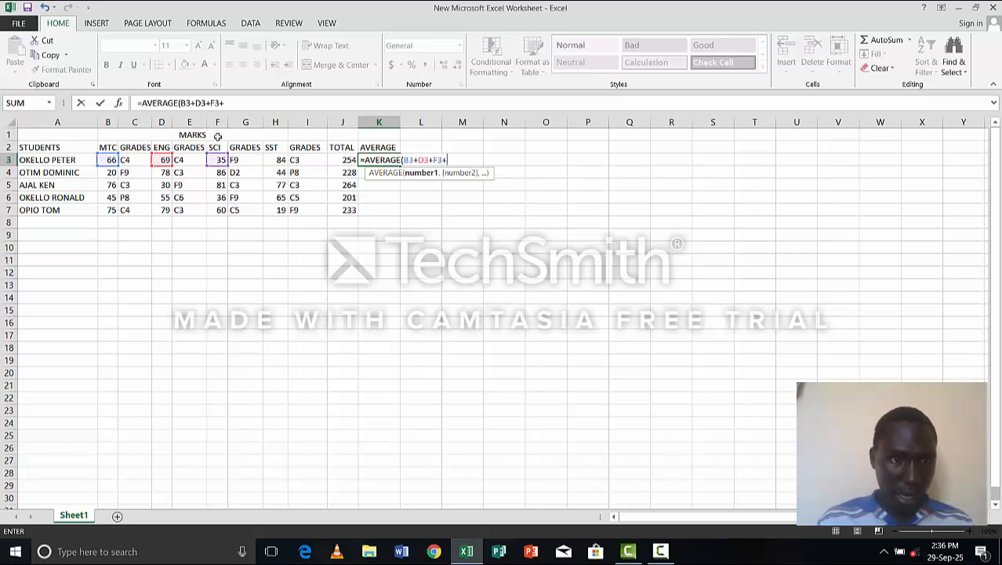
{"action": "type", "text": "H"}
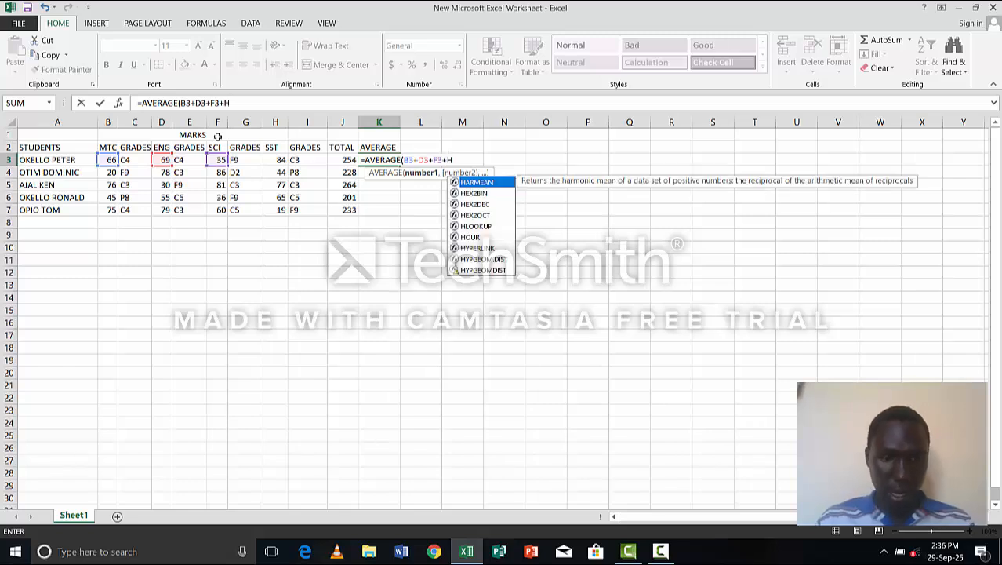
{"action": "type", "text": "3"}
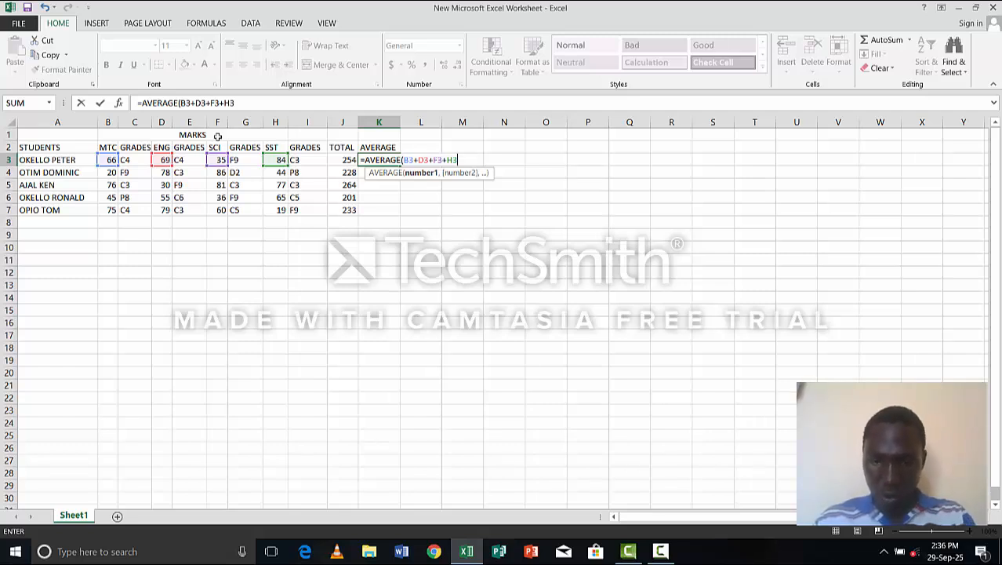
{"action": "type", "text": ")"}
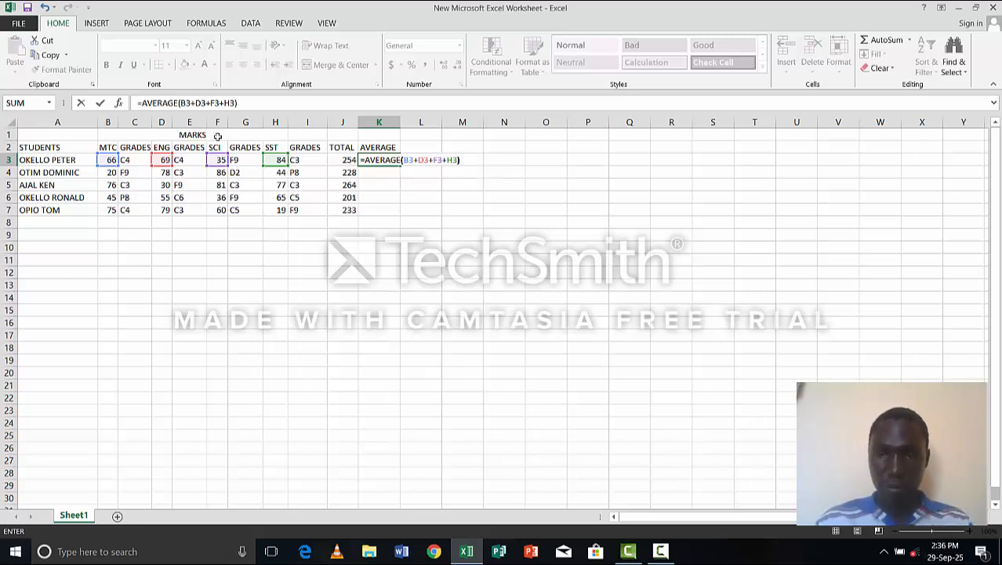
{"action": "key", "text": "ctrl+Return"}
Examine the AVERAGE formula in K3 and the cells it references, leaving it unedited
{"action": "key", "text": "Down"}
{"action": "key", "text": "Down"}
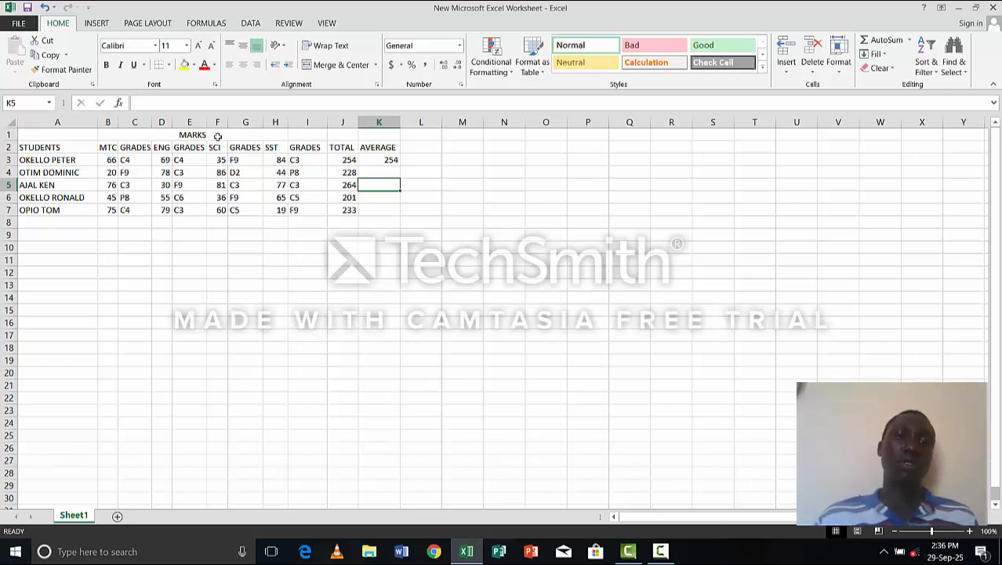
{"action": "key", "text": "Up"}
{"action": "key", "text": "Up"}
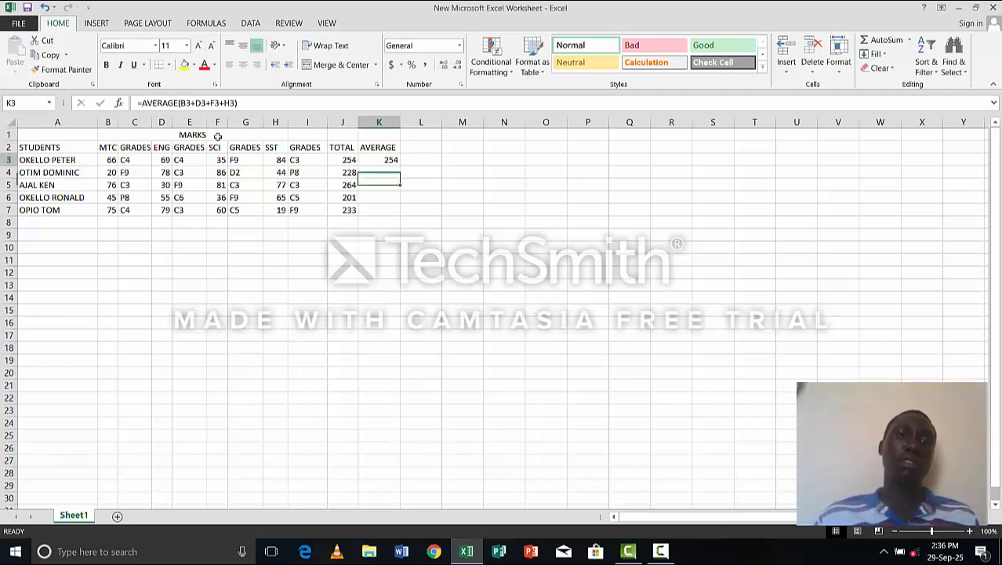
{"action": "key", "text": "F2"}
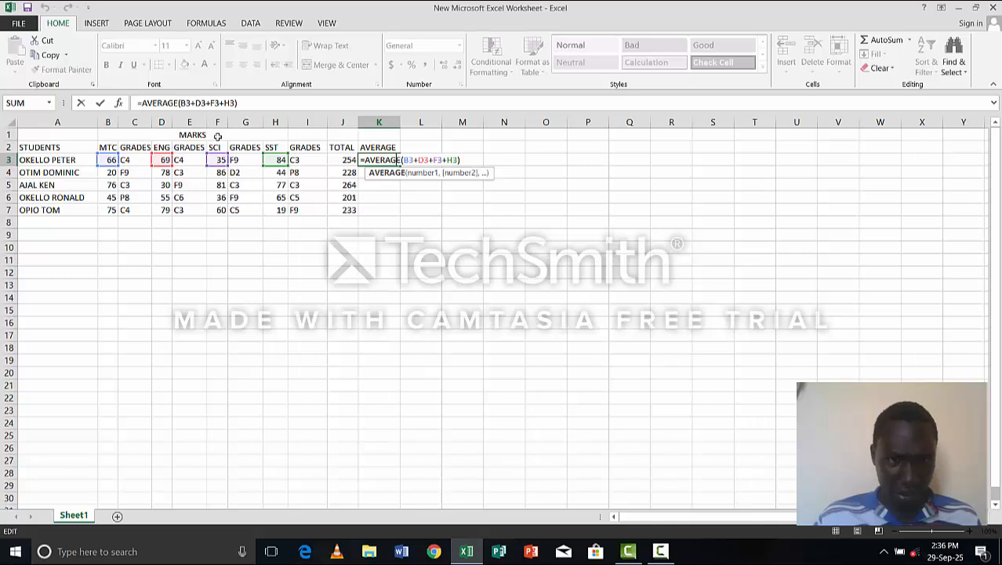
{"action": "key", "text": "Return"}
{"action": "key", "text": "Return"}
{"action": "key", "text": "Return"}
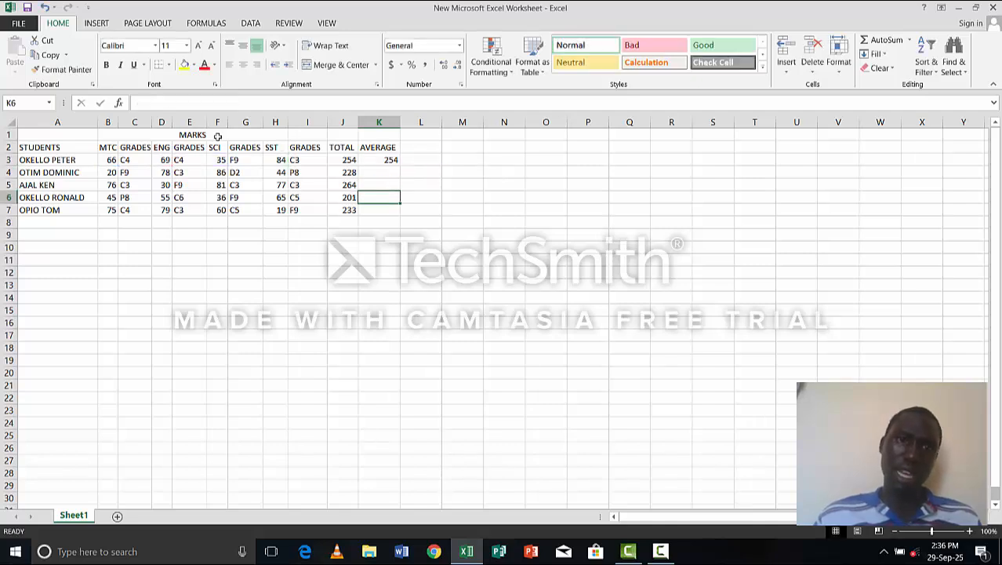
Clear the AVERAGE formula from K3
{"action": "key", "text": "Up"}
{"action": "key", "text": "Up"}
{"action": "key", "text": "Up"}
{"action": "key", "text": "shift+Up"}
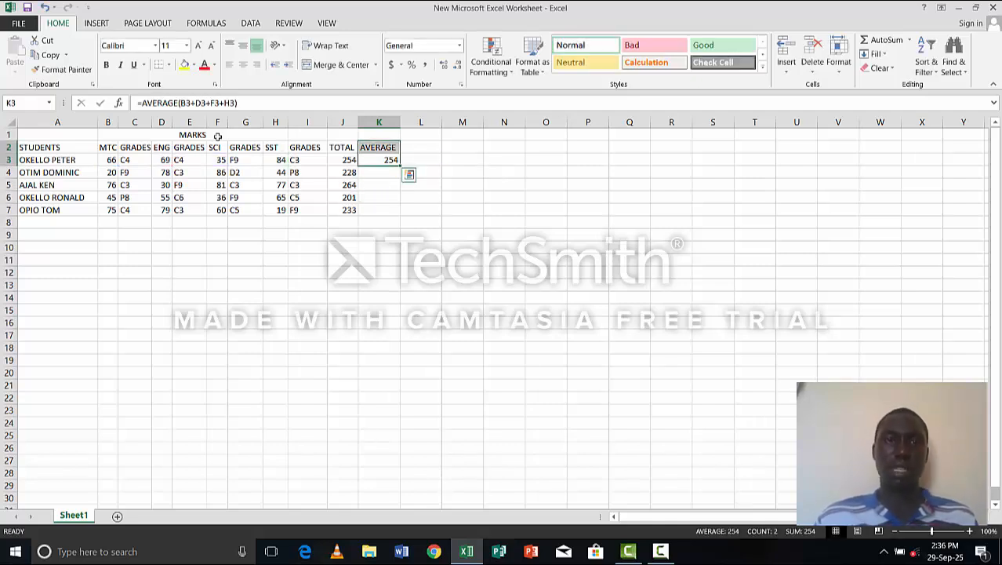
{"action": "key", "text": "BackSpace"}
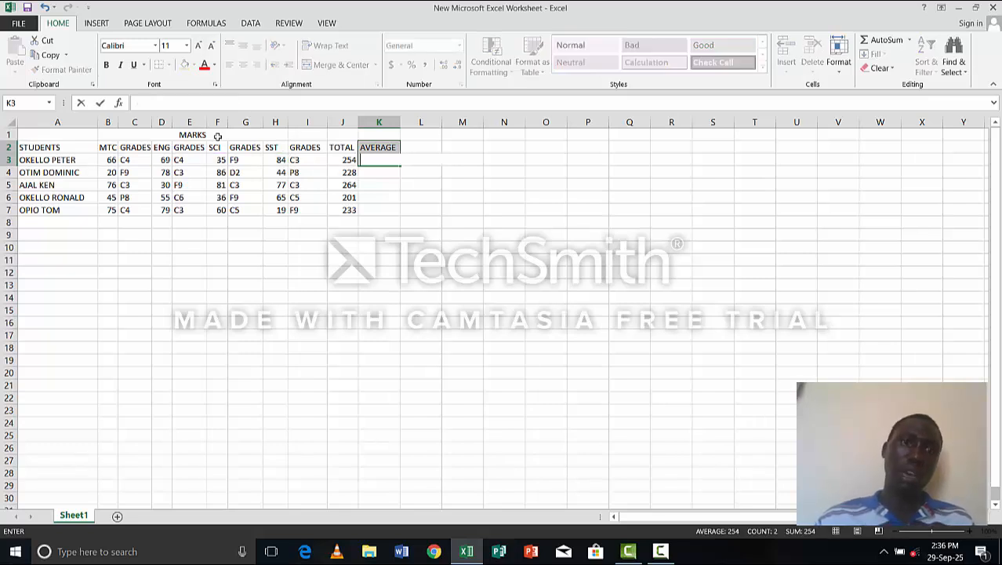
{"action": "key", "text": "Return"}
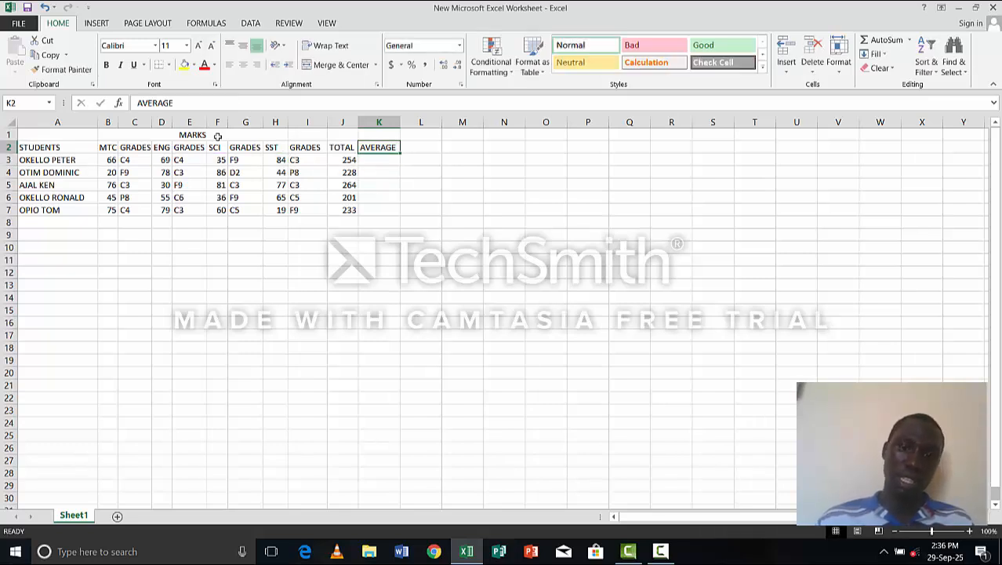
Replace the heading in K2 with COMMMENT and widen column K to fit it, ending on K3
{"action": "key", "text": "BackSpace"}
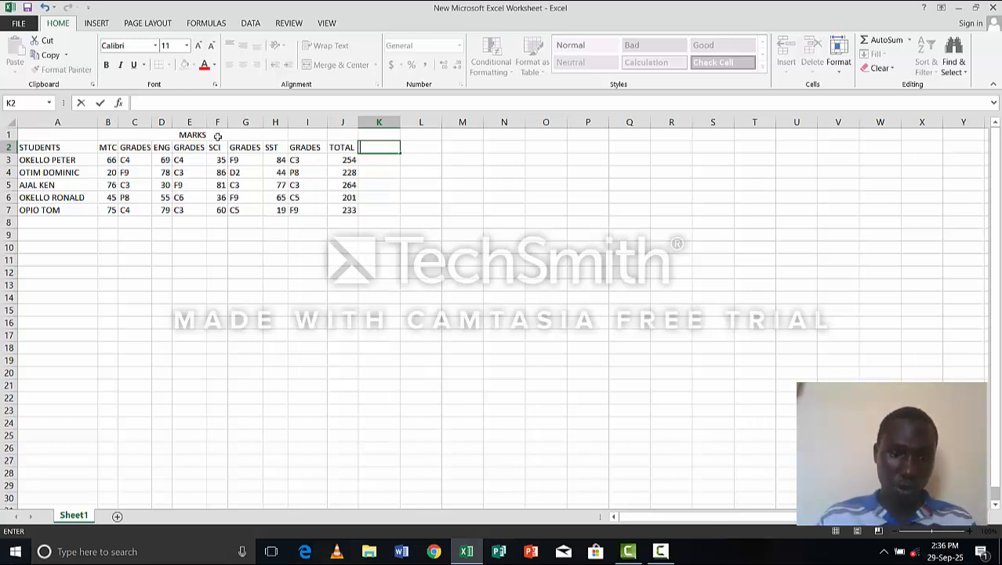
{"action": "type", "text": "COMMMENT"}
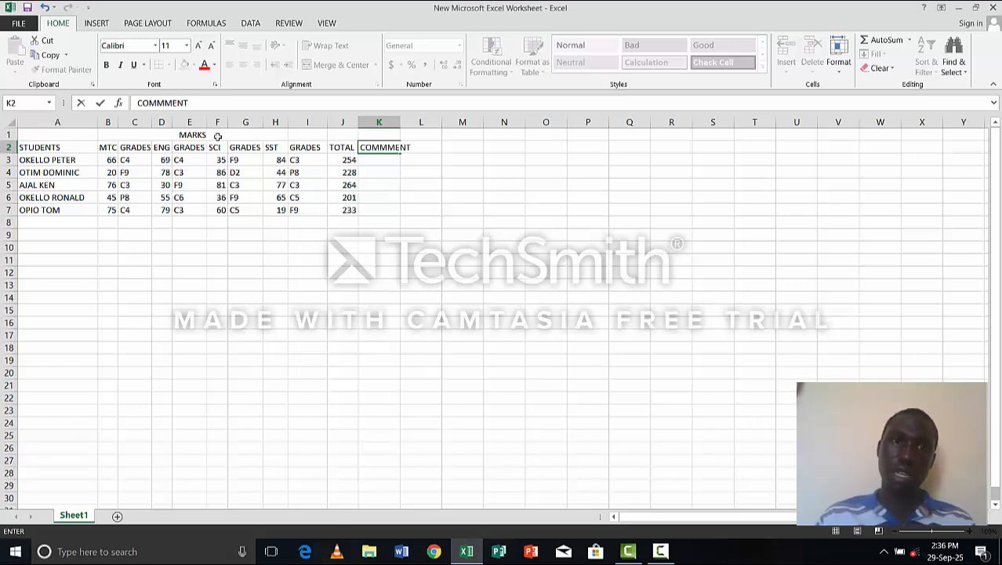
{"action": "key", "text": "Return"}
{"action": "key", "text": "ctrl+shift+Down"}
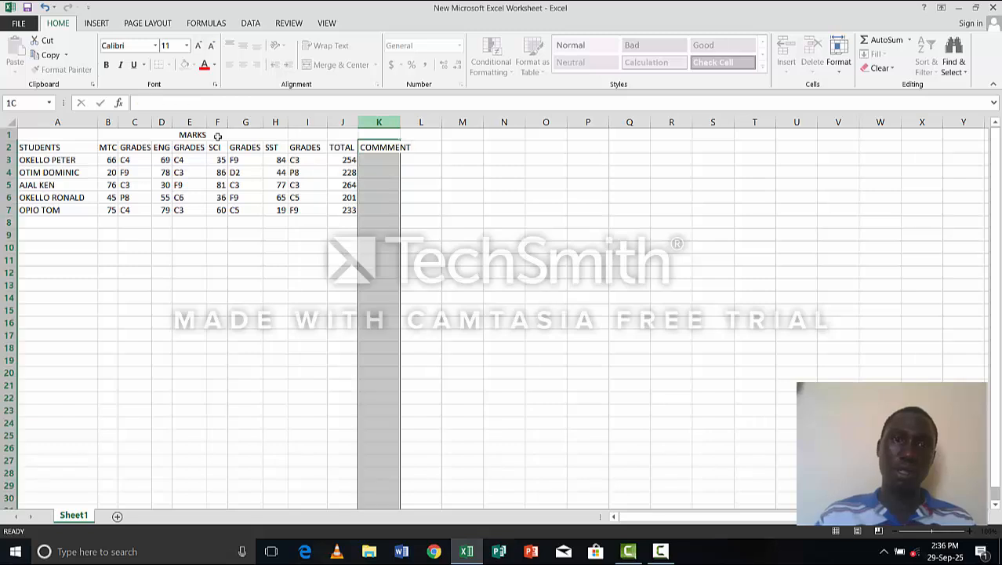
{"action": "left_click_drag", "start_coordinate": [400, 122], "coordinate": [439, 123]}
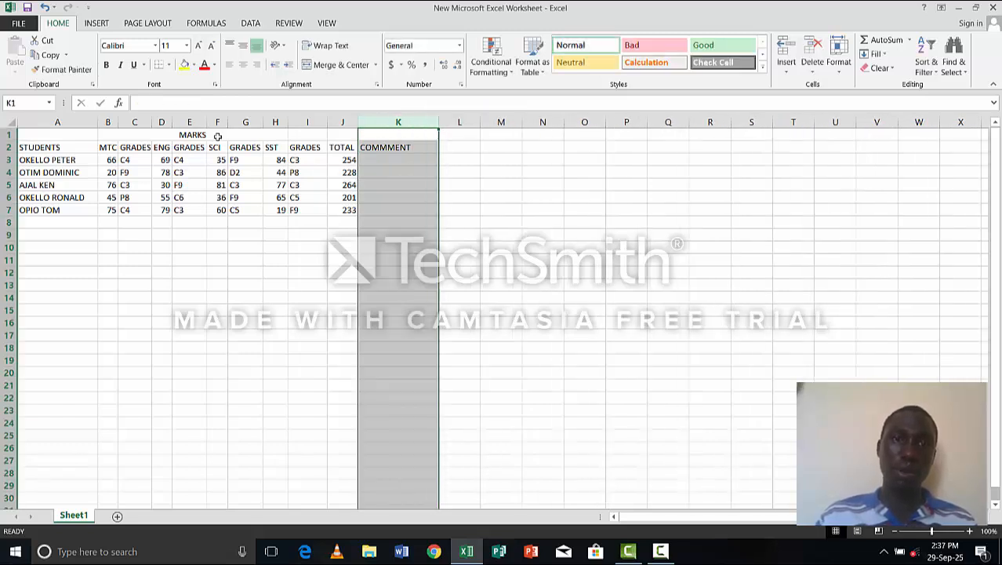
{"action": "left_click", "coordinate": [398, 160]}
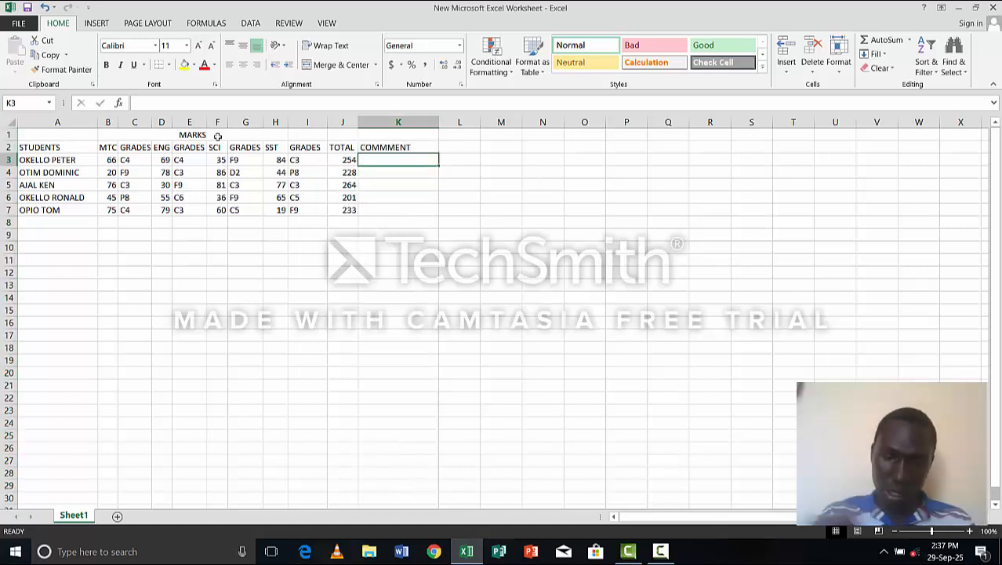
Begin an IF formula in K3 with the logical test J3>240, checking the first student's total
{"action": "type", "text": "I"}
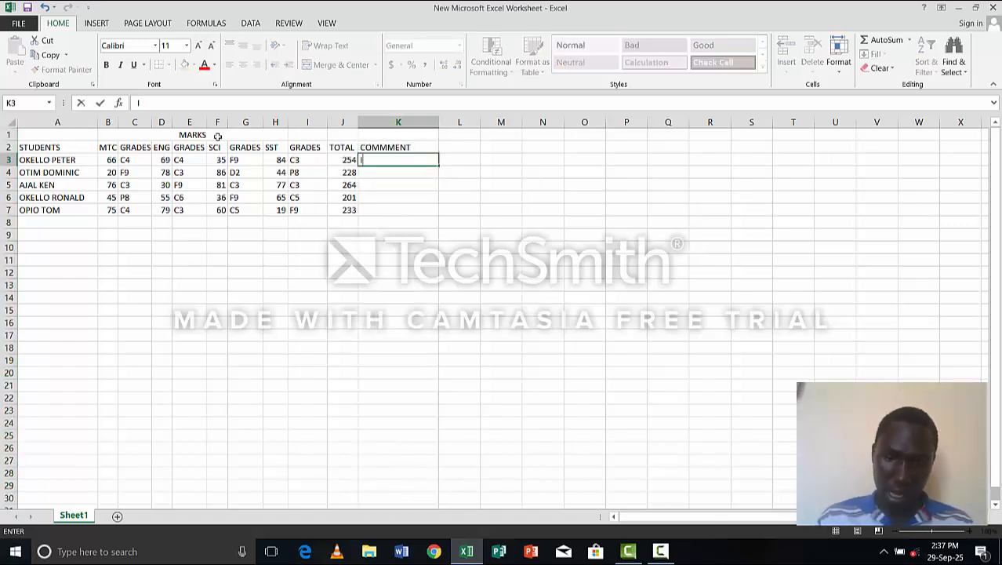
{"action": "key", "text": "BackSpace"}
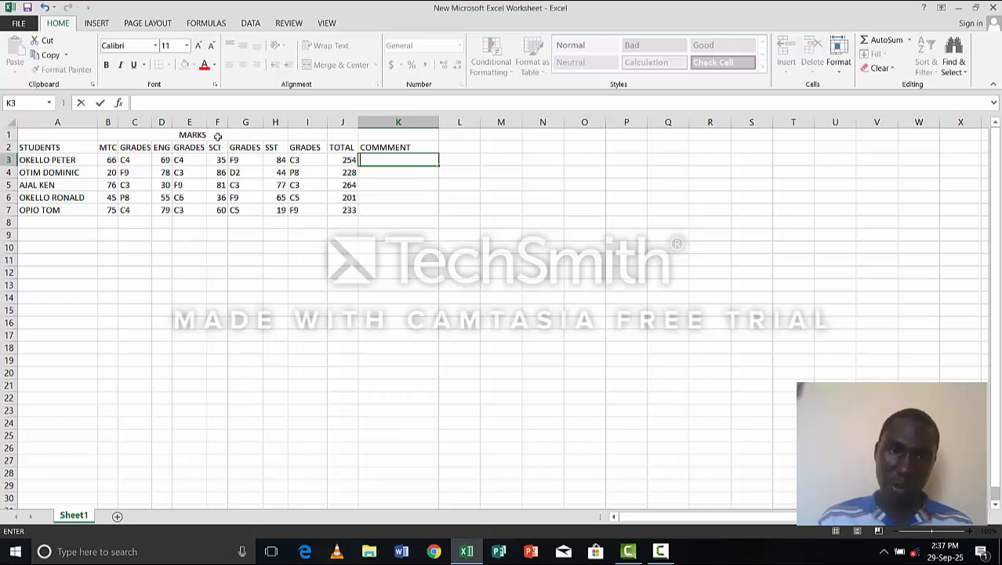
{"action": "type", "text": "="}
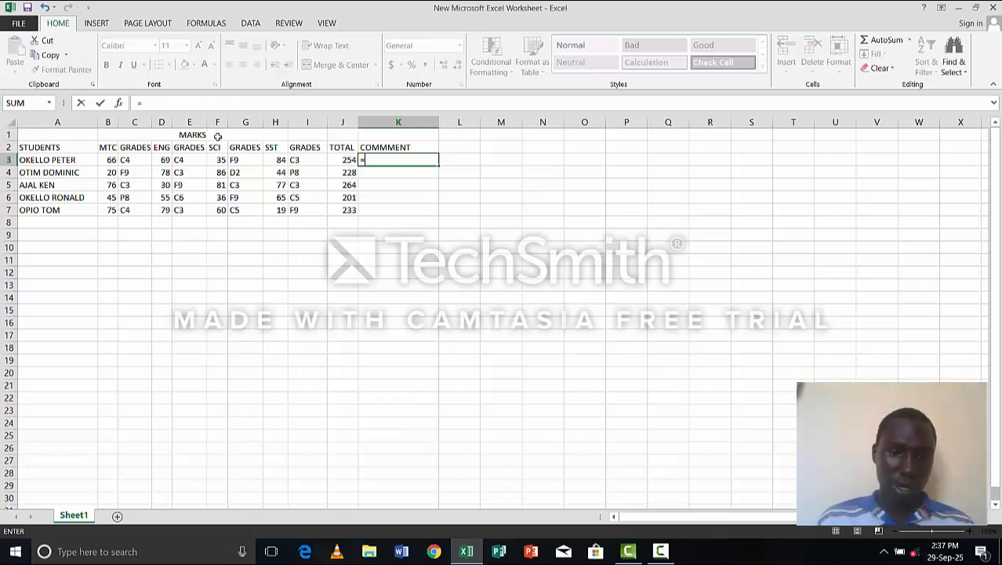
{"action": "type", "text": "IF"}
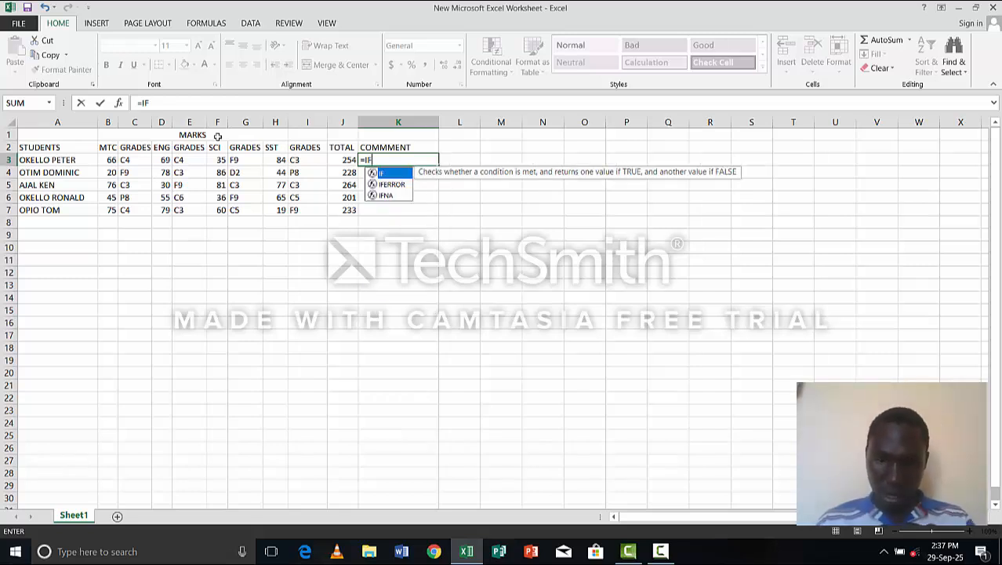
{"action": "key", "text": "Return"}
{"action": "type", "text": "9"}
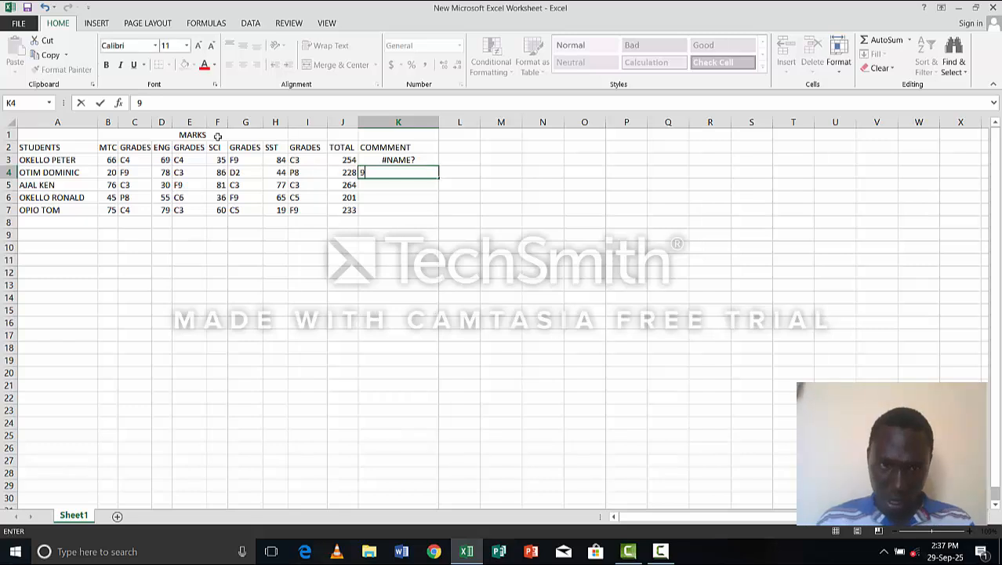
{"action": "key", "text": "ctrl+Return"}
{"action": "key", "text": "Up"}
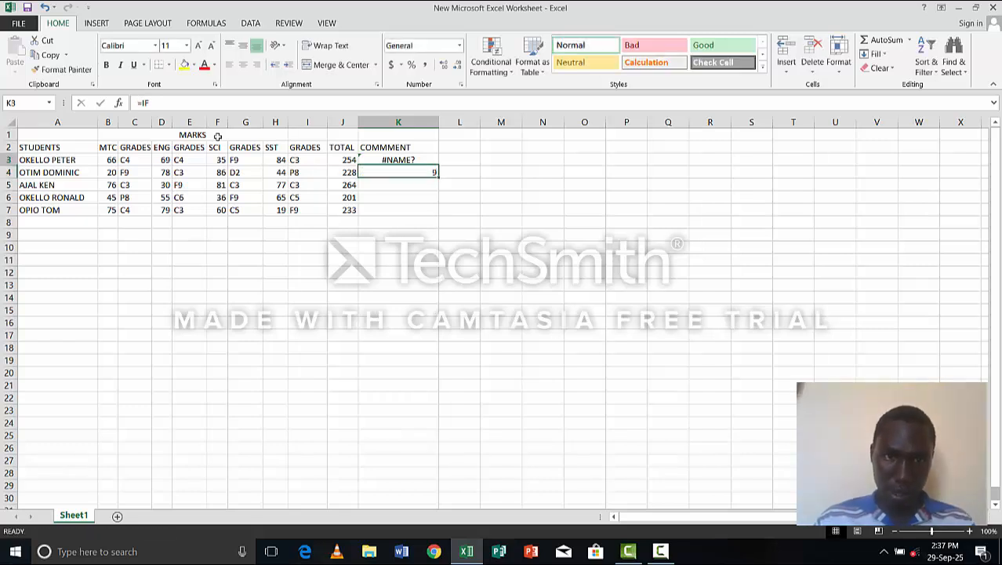
{"action": "key", "text": "F2"}
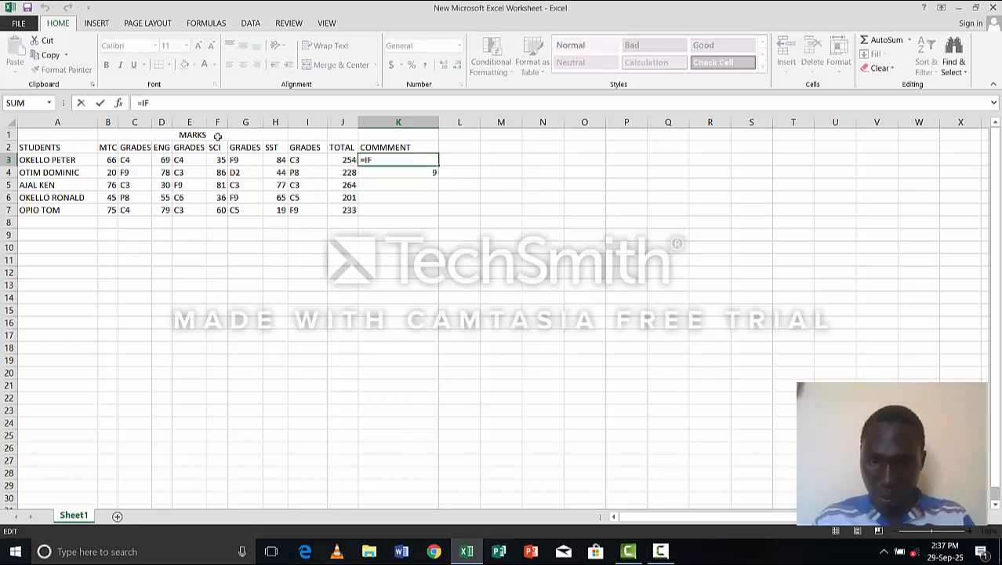
{"action": "type", "text": "("}
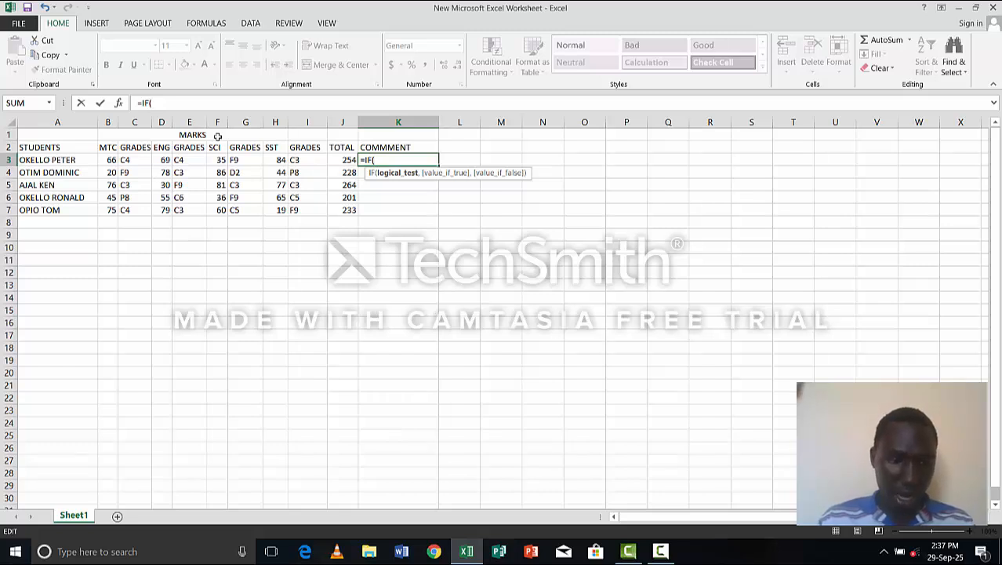
{"action": "type", "text": ")J3"}
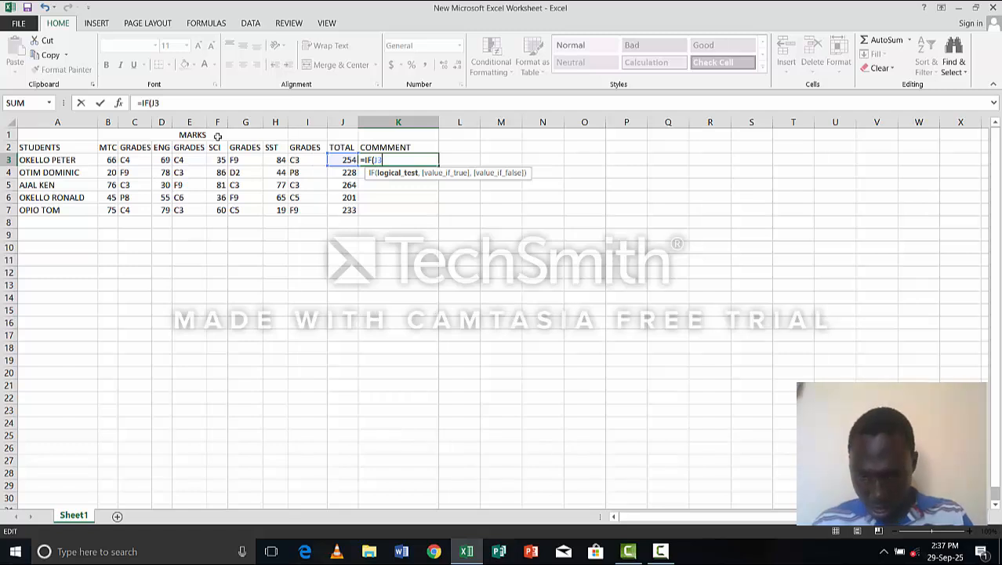
{"action": "type", "text": ">"}
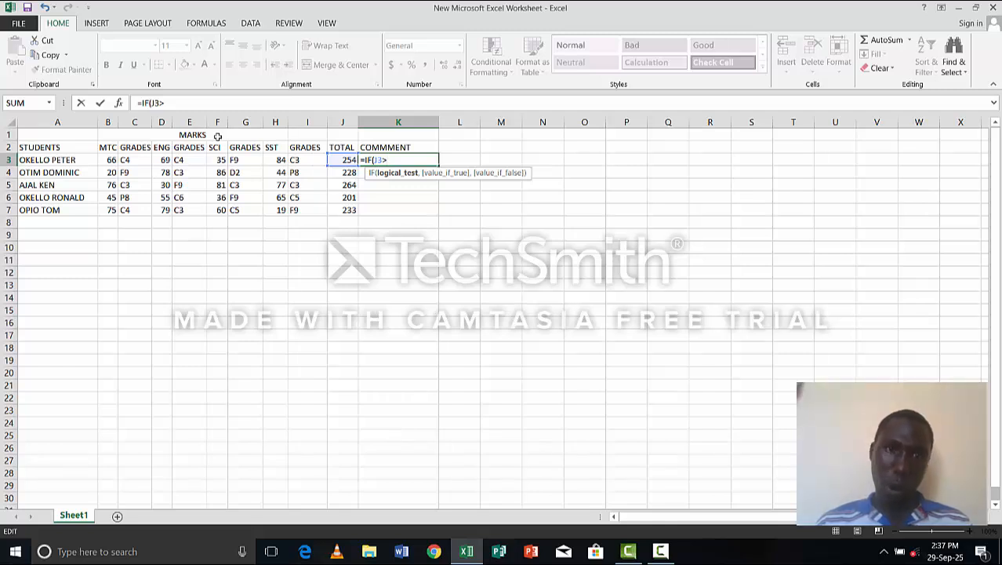
{"action": "type", "text": "2"}
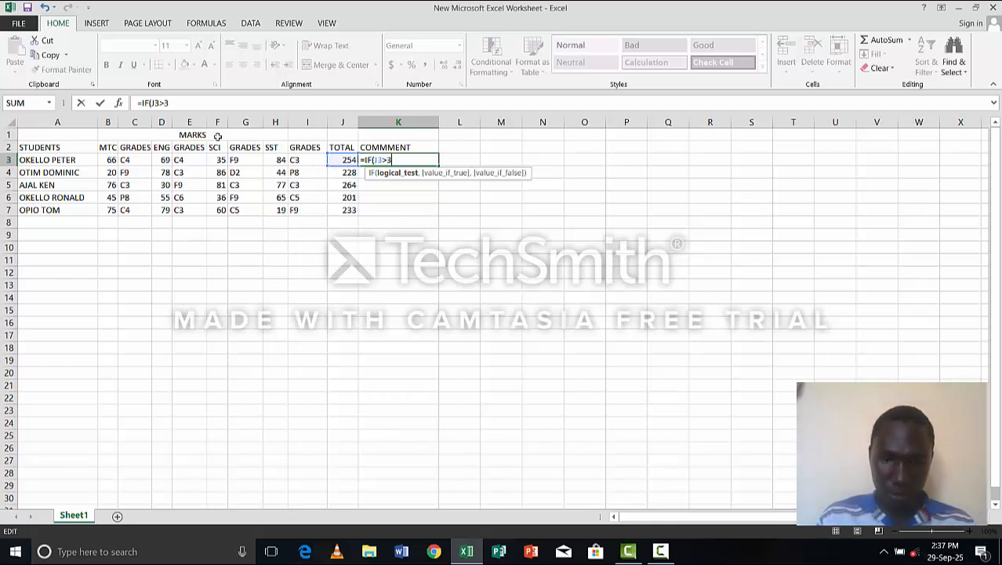
{"action": "key", "text": "BackSpace"}
{"action": "type", "text": "240"}
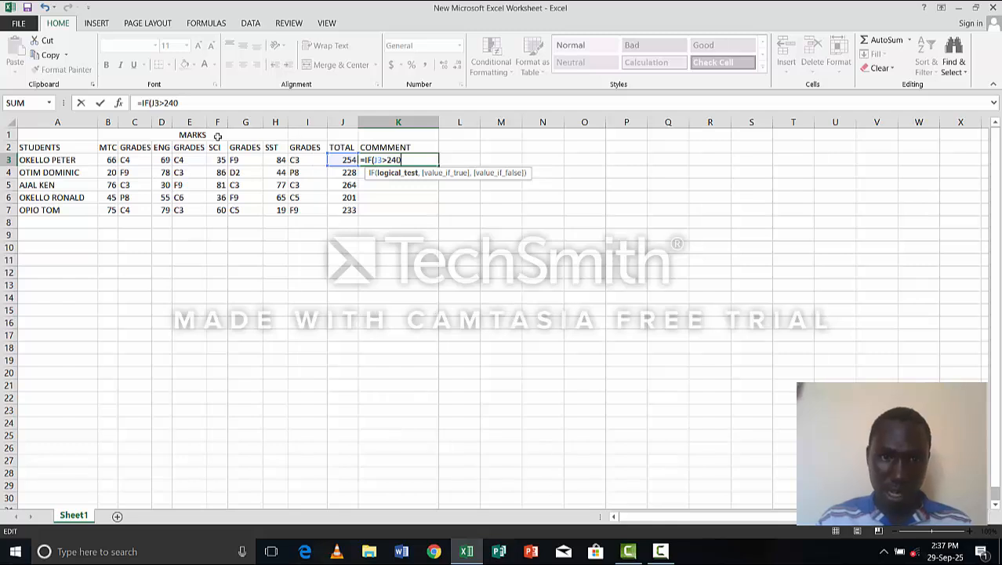
{"action": "type", "text": ","}
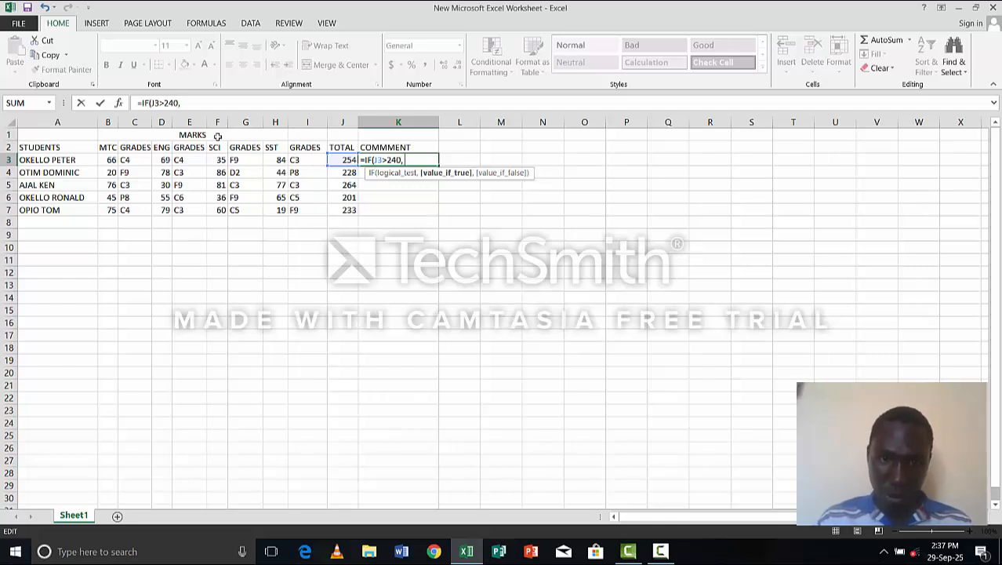
Add "PROMOTED" as the value if true in the K3 IF formula
{"action": "type", "text": " \""}
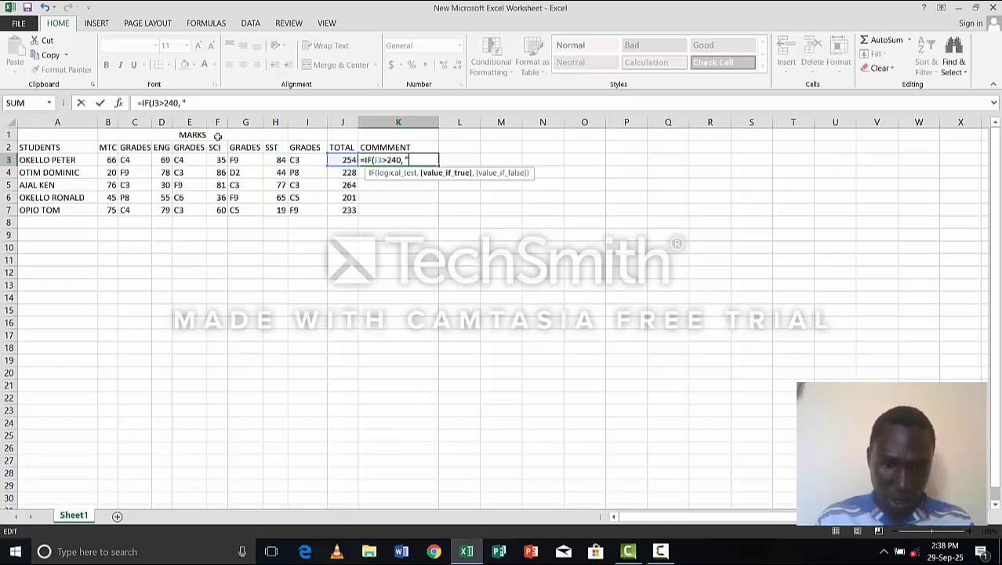
{"action": "type", "text": "PR"}
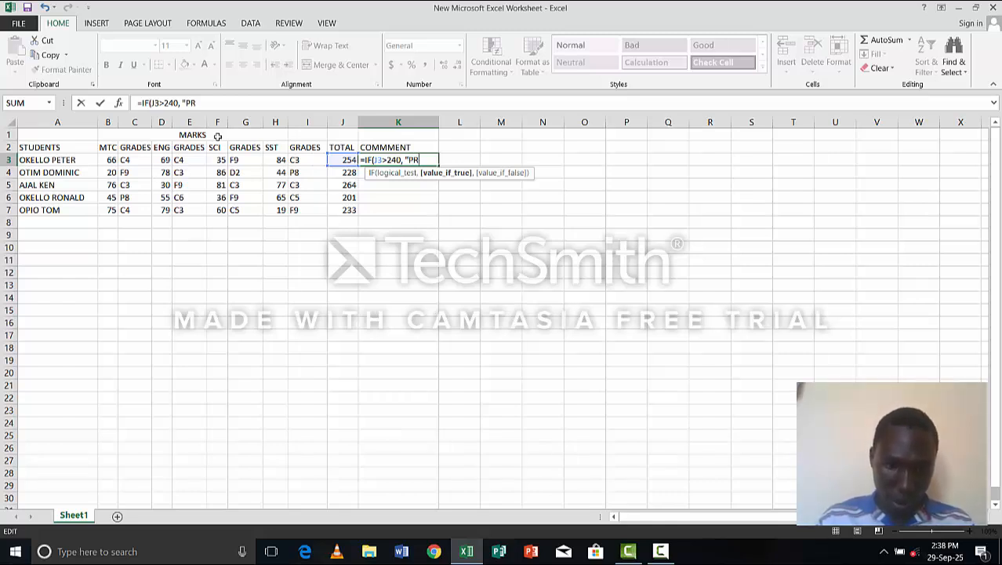
{"action": "type", "text": "OMOTED"}
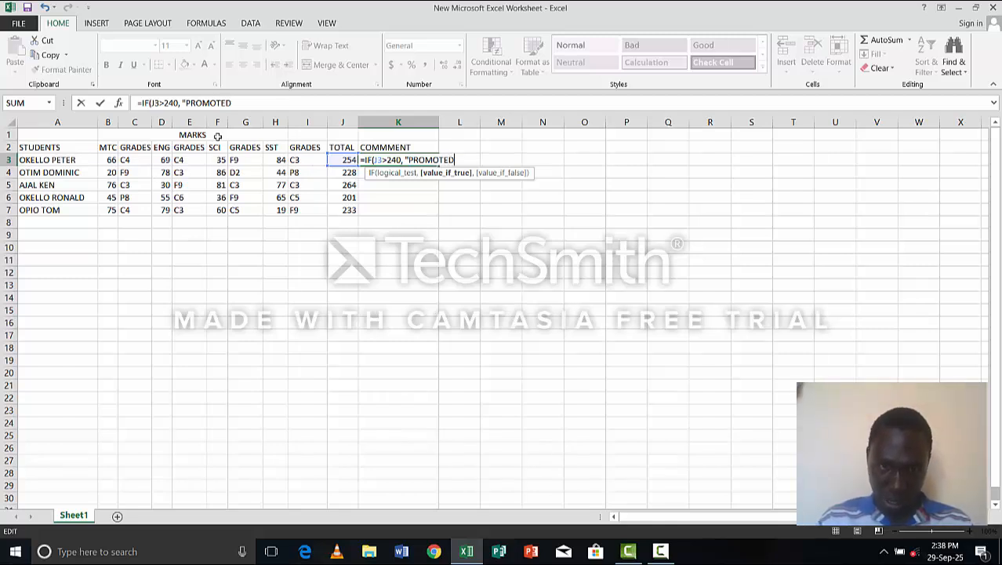
{"action": "type", "text": "\""}
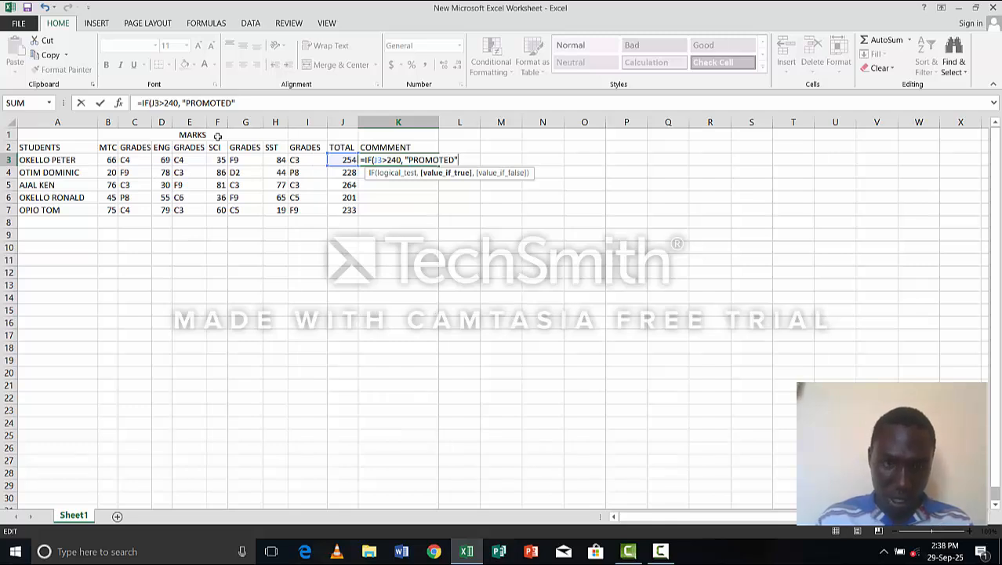
{"action": "type", "text": ","}
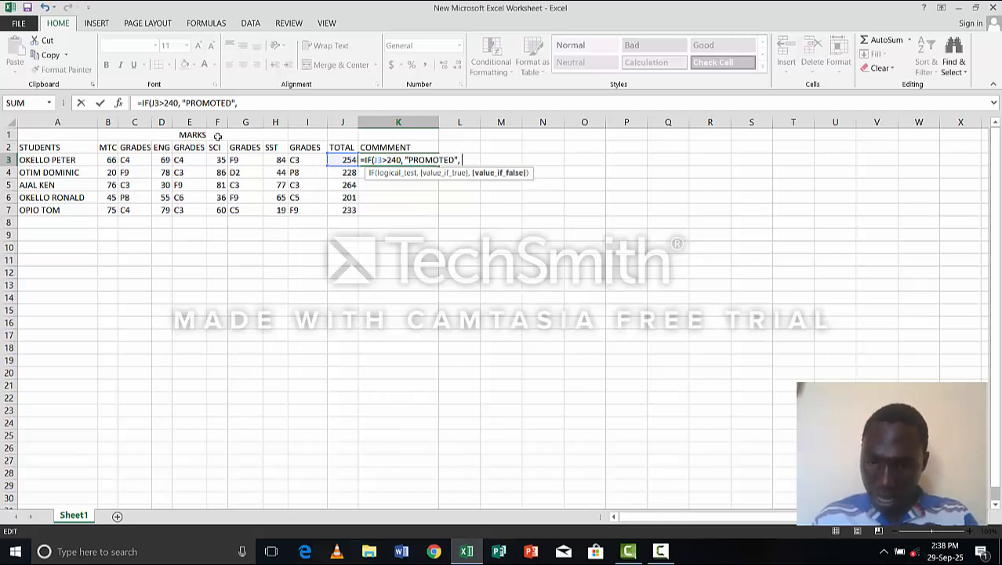
Add "NOT PROMOTED" as the value if false in K3, then close and enter the IF formula
{"action": "type", "text": " \""}
{"action": "type", "text": "N"}
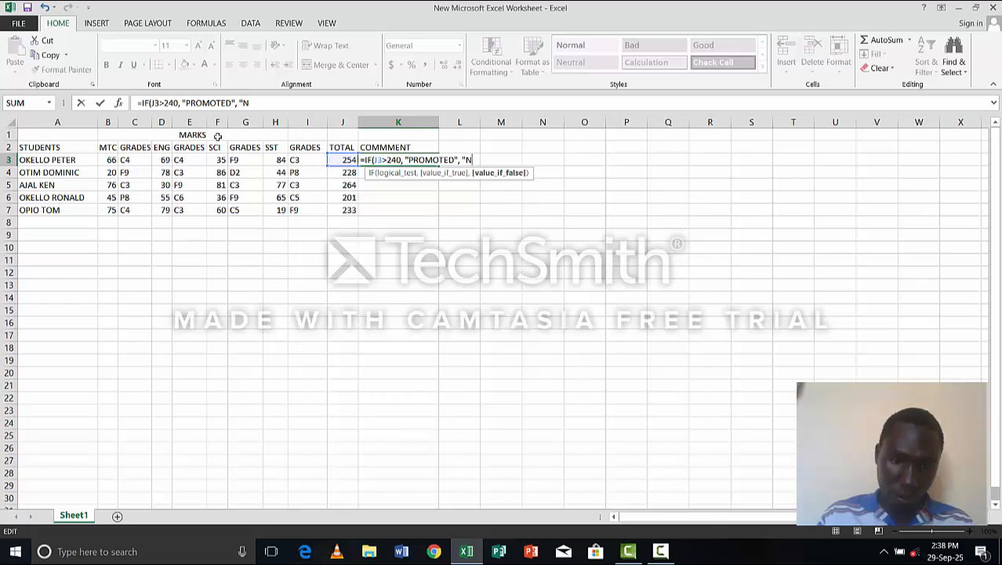
{"action": "type", "text": "OT P"}
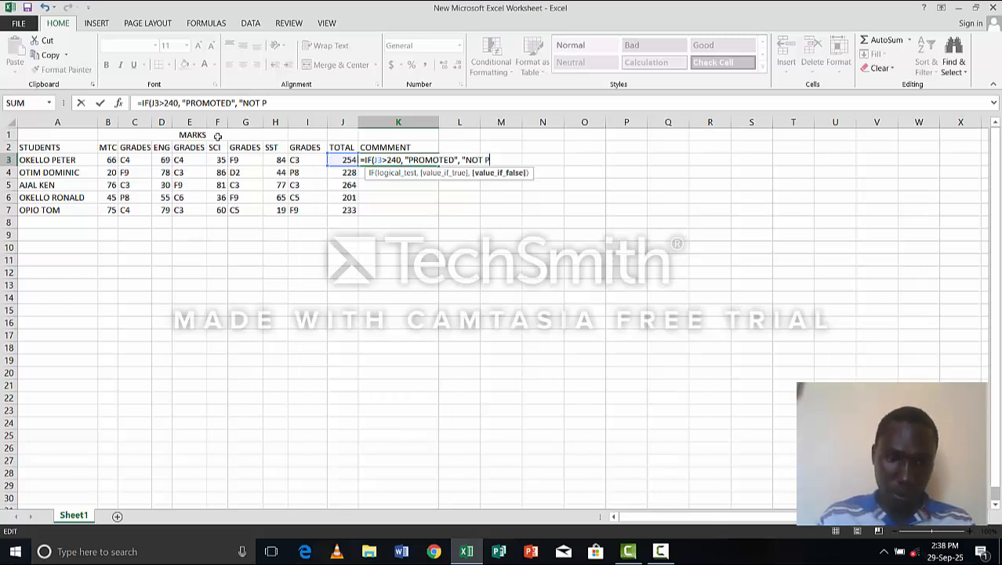
{"action": "type", "text": "ROMOTED"}
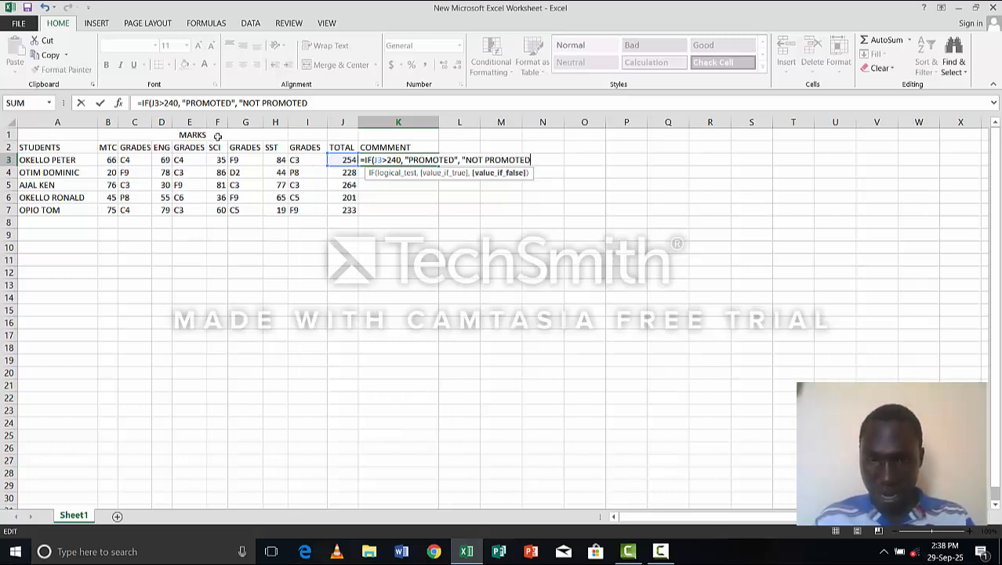
{"action": "type", "text": "\""}
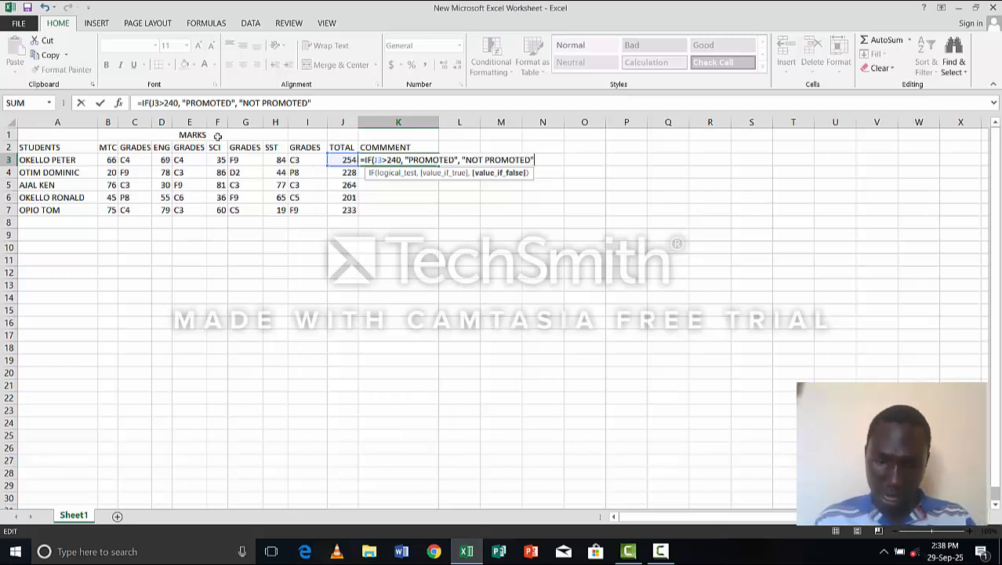
{"action": "type", "text": ")"}
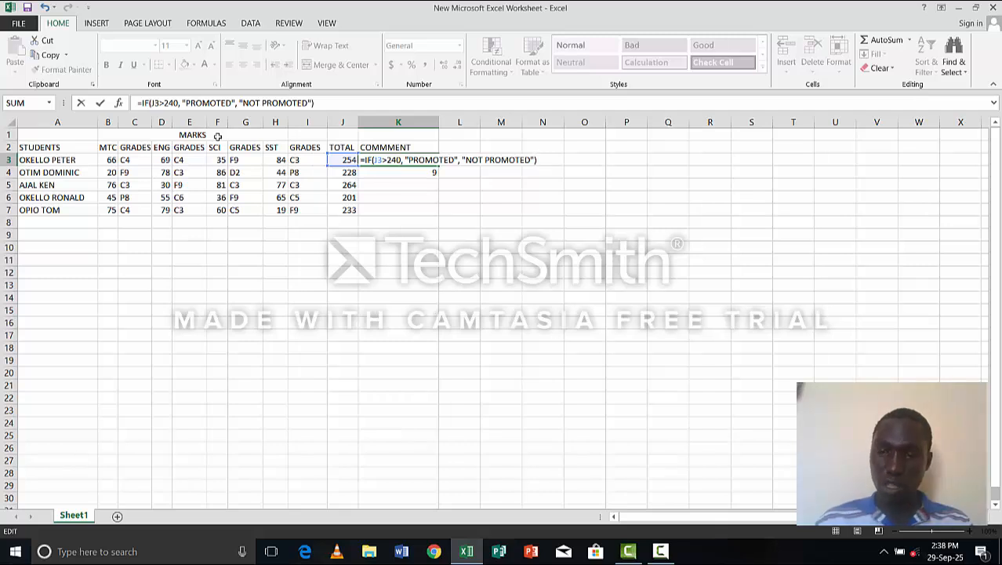
{"action": "key", "text": "Return"}
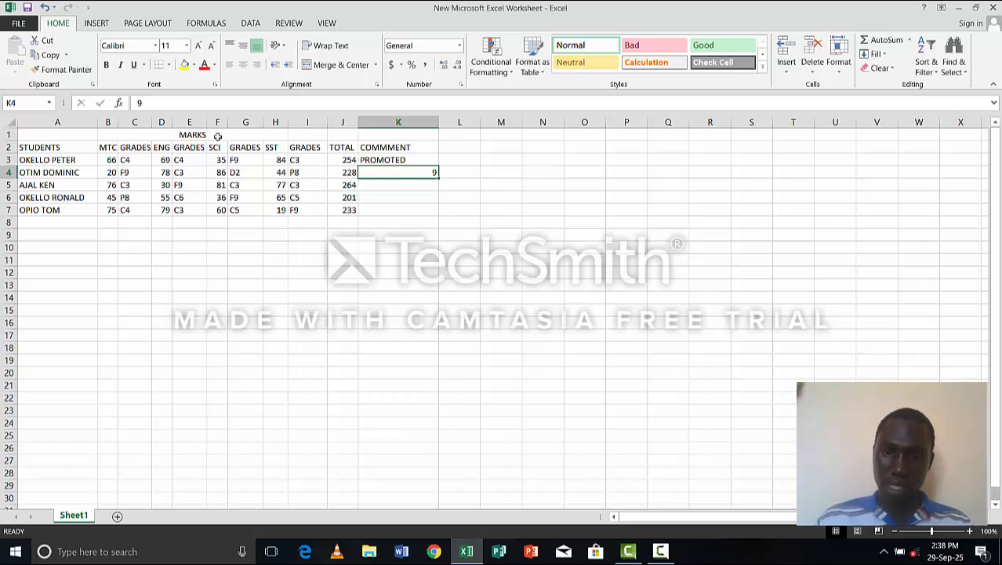
Clear the stray 9 from K4 and fill the K3 comment formula down through K7
{"action": "key", "text": "BackSpace"}
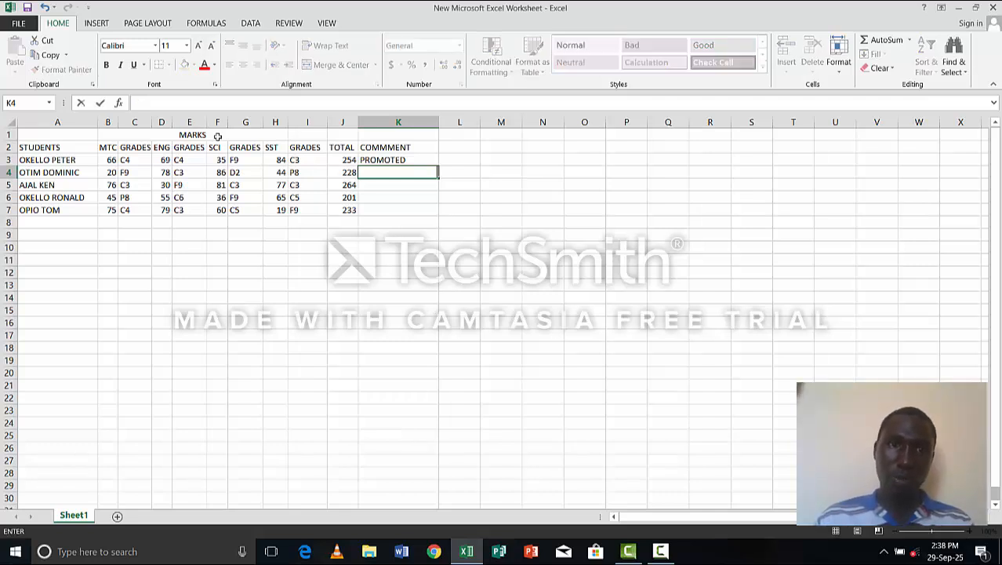
{"action": "key", "text": "Up"}
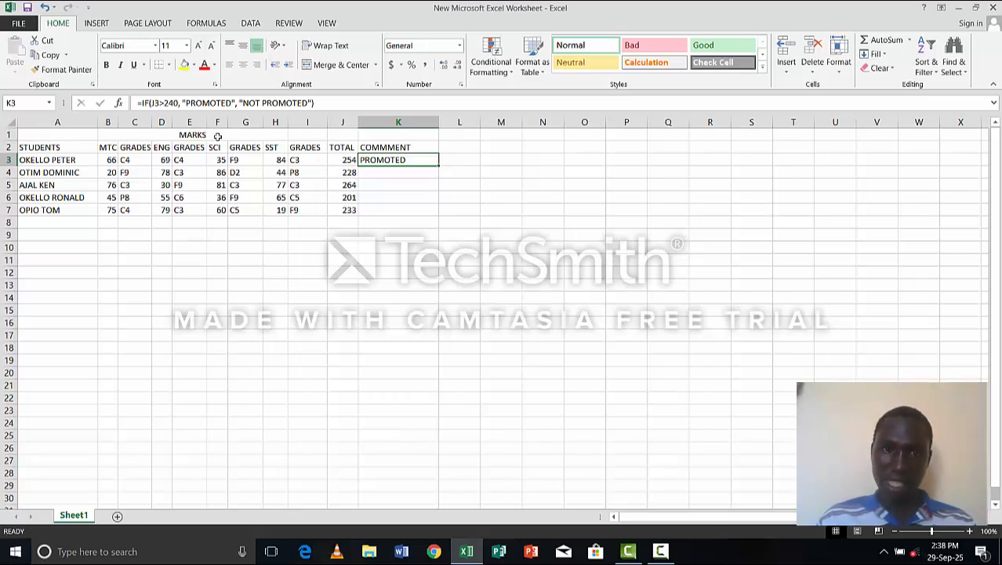
{"action": "left_click_drag", "start_coordinate": [438, 165], "coordinate": [438, 216]}
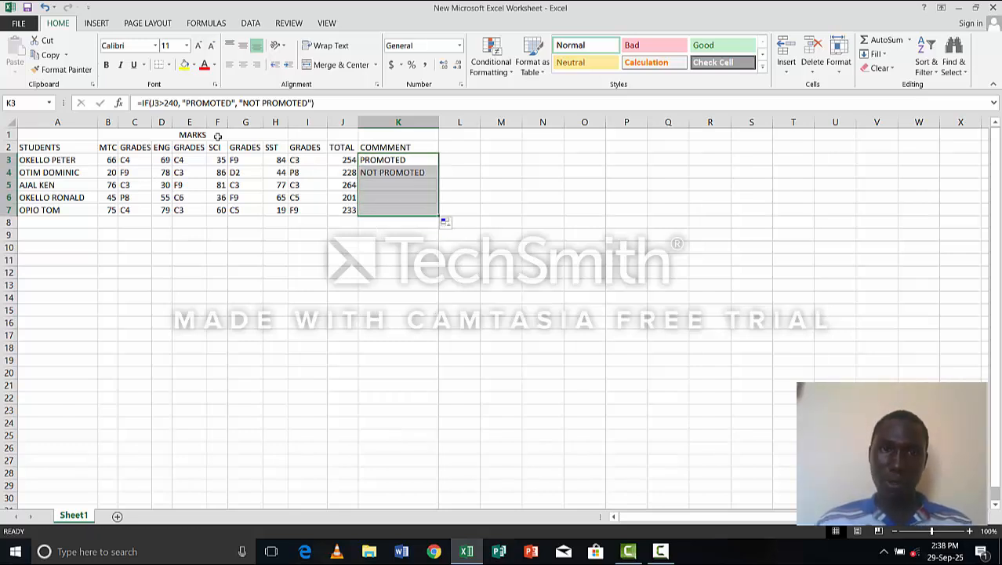
{"action": "key", "text": "Right"}
{"action": "key", "text": "Down"}
{"action": "key", "text": "Down"}
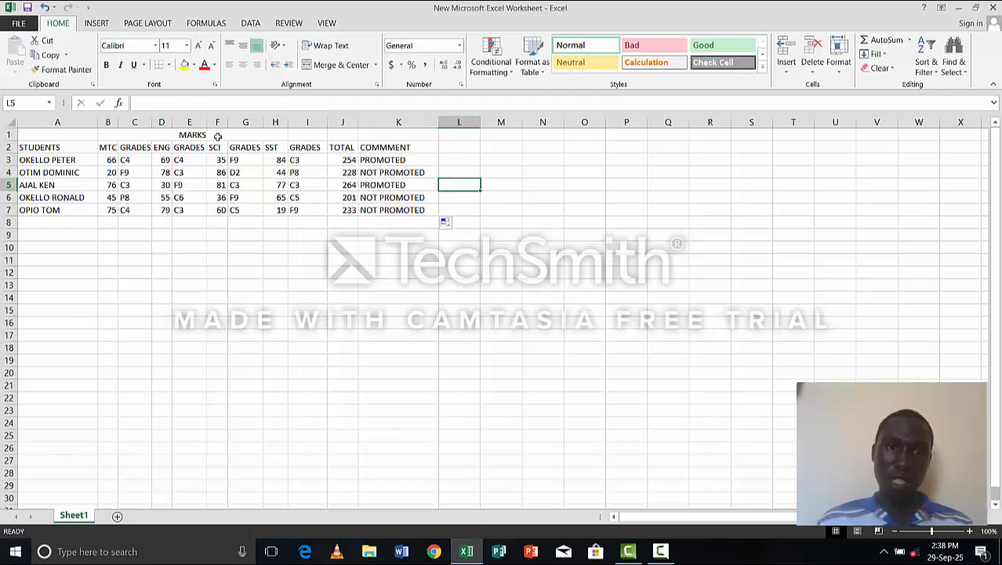
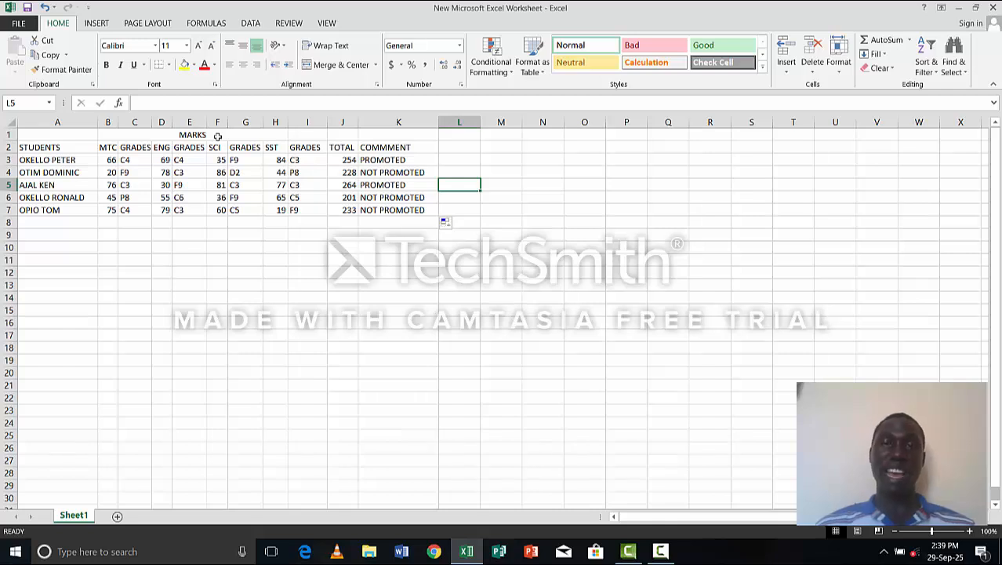
{"action": "key", "text": "Down"}
{"action": "key", "text": "Down"}
{"action": "key", "text": "Down"}
{"action": "key", "text": "Left"}
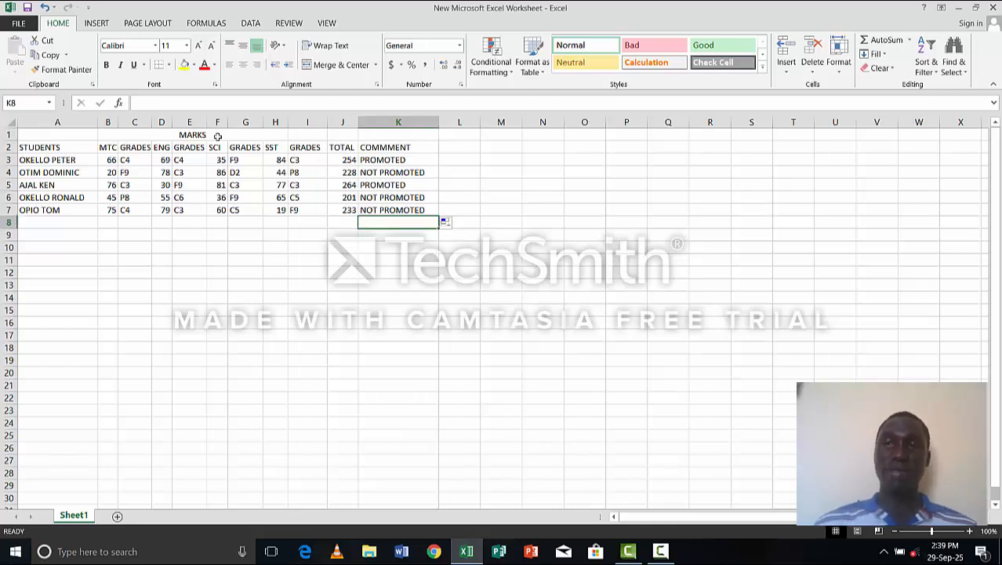